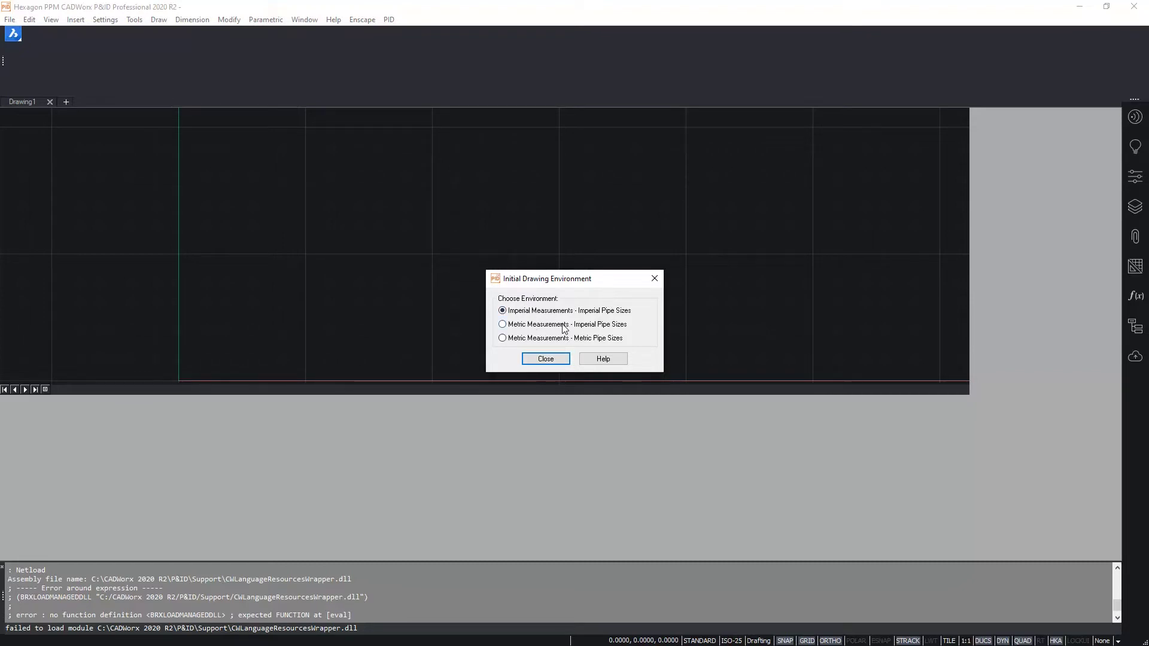
# Step: Choose the Metric Measurements - Imperial Pipe Sizes environment for Drawing1
pyautogui.click(534, 328)
pyautogui.click(547, 358)
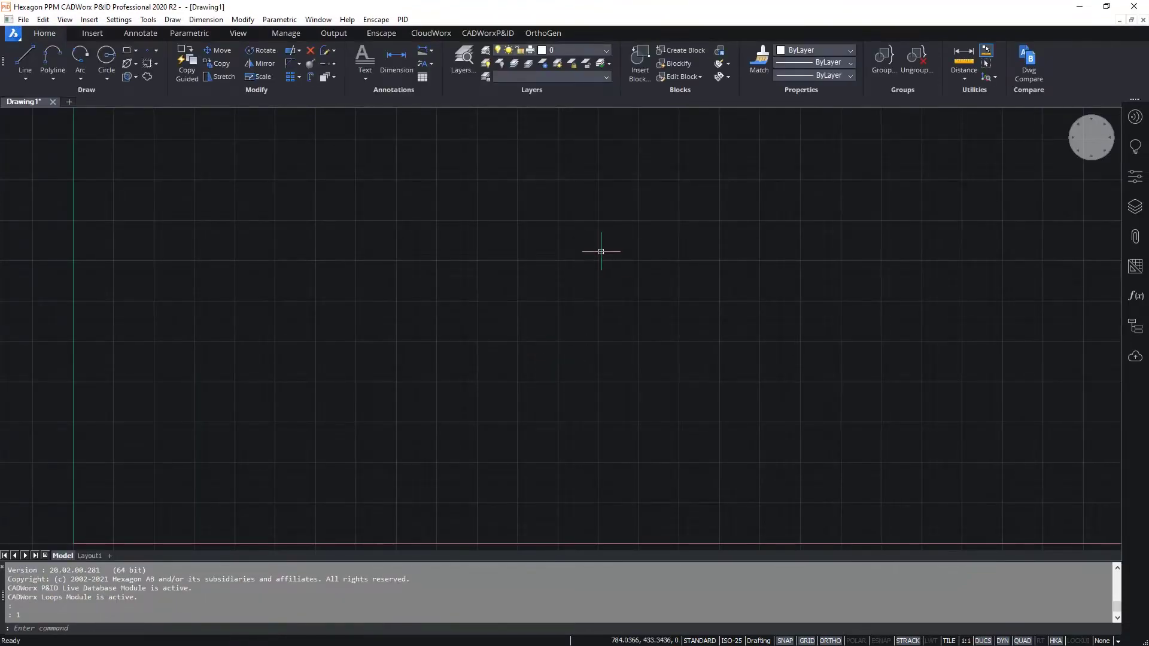
# Step: Open the File Manager from the CADWorxP&ID ribbon and check the empty Project Directory list
pyautogui.click(498, 30)
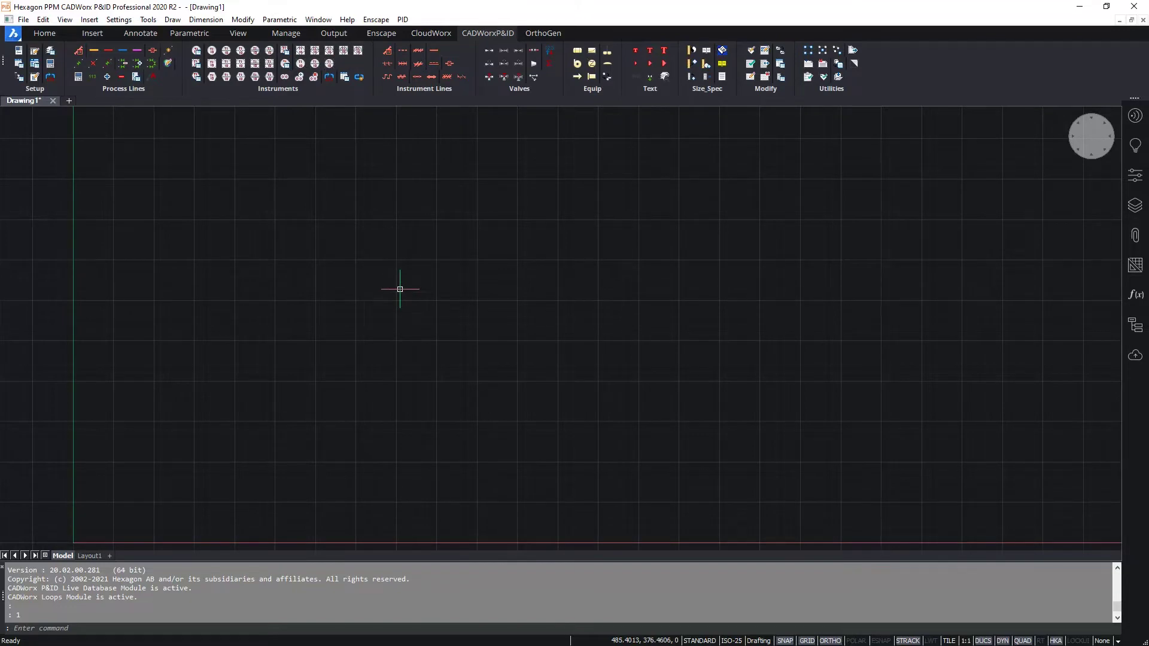
pyautogui.click(51, 52)
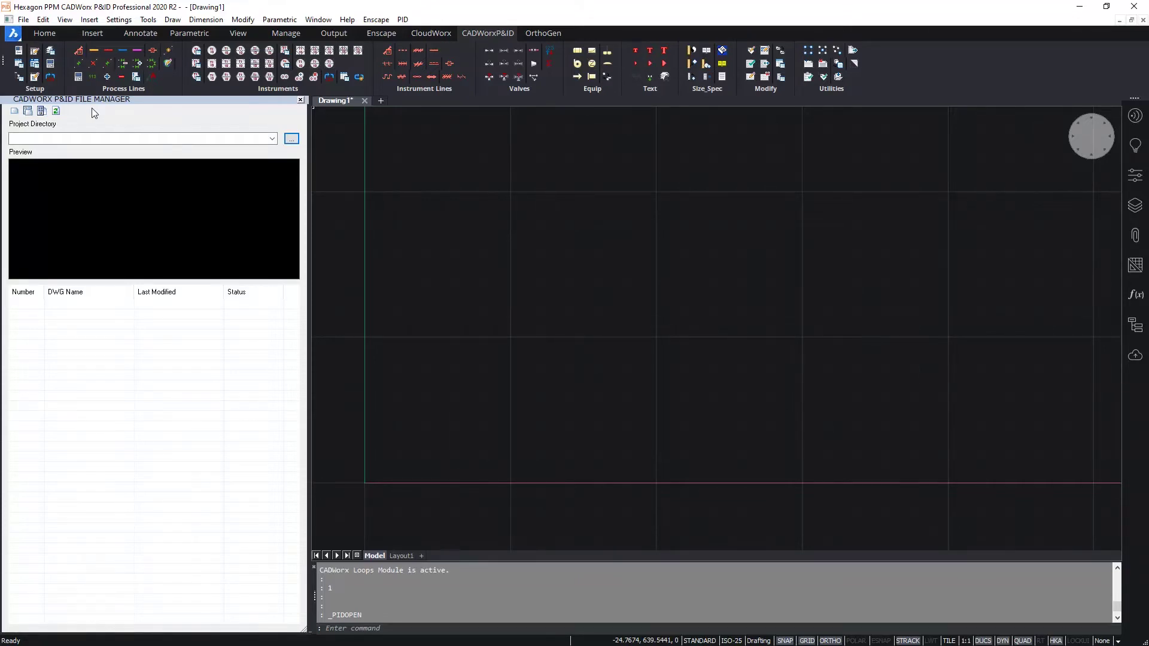
pyautogui.click(273, 139)
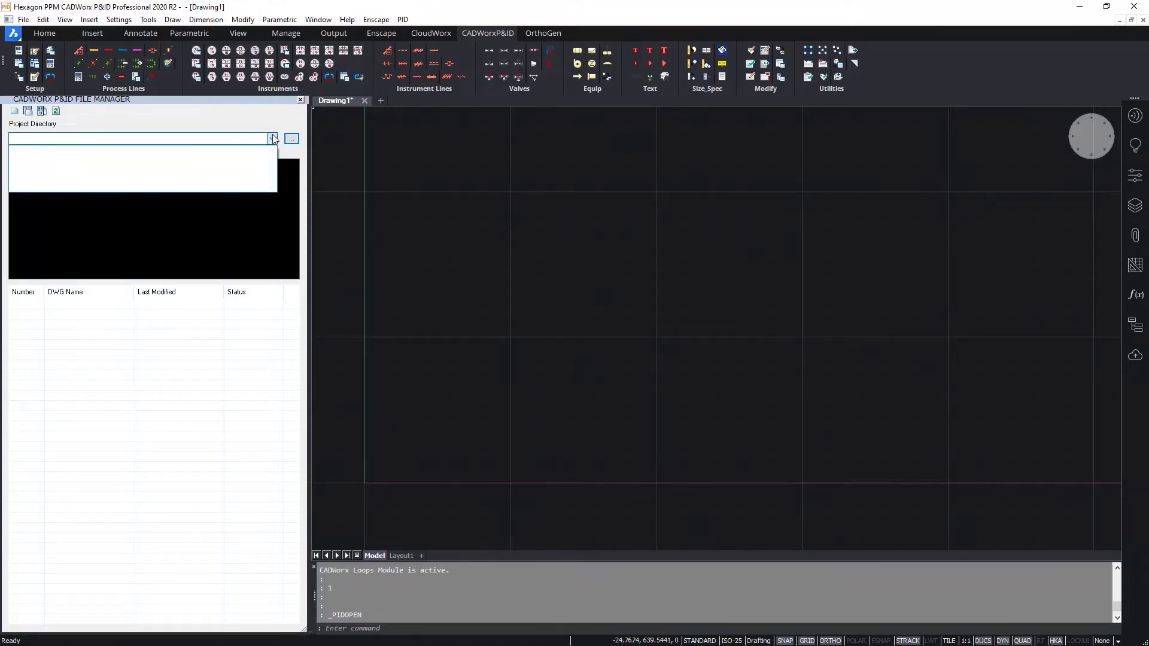
pyautogui.click(235, 120)
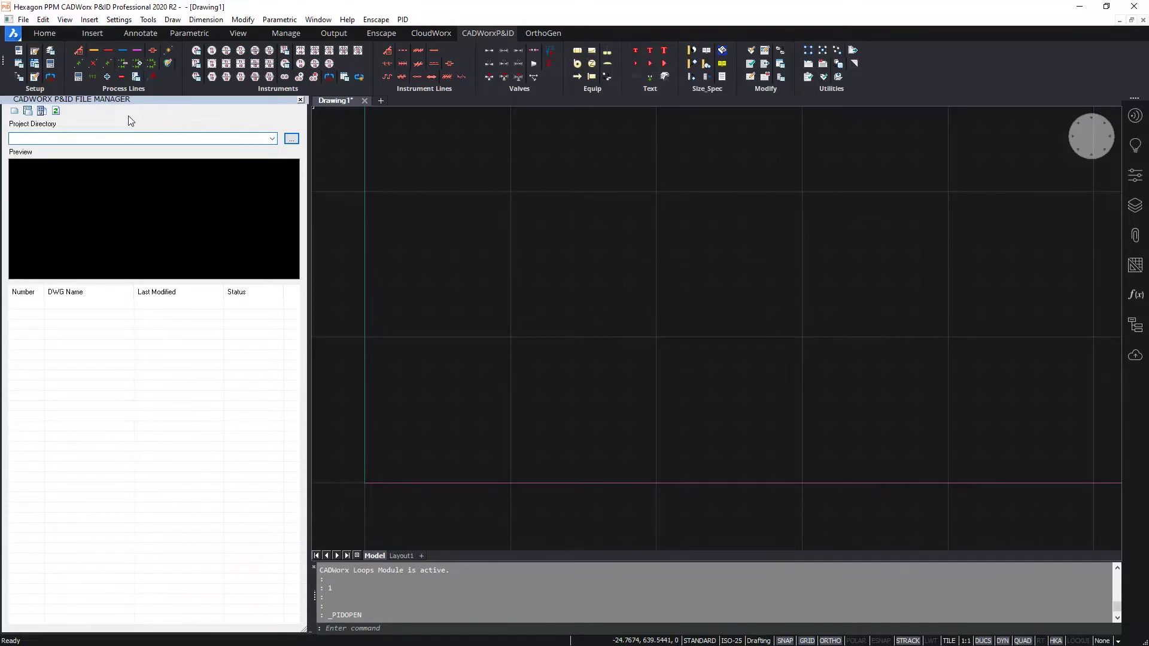
# Step: Create a new Access project database Project1.mdb in C:\CADWorx Evaluation\PID
pyautogui.click(42, 112)
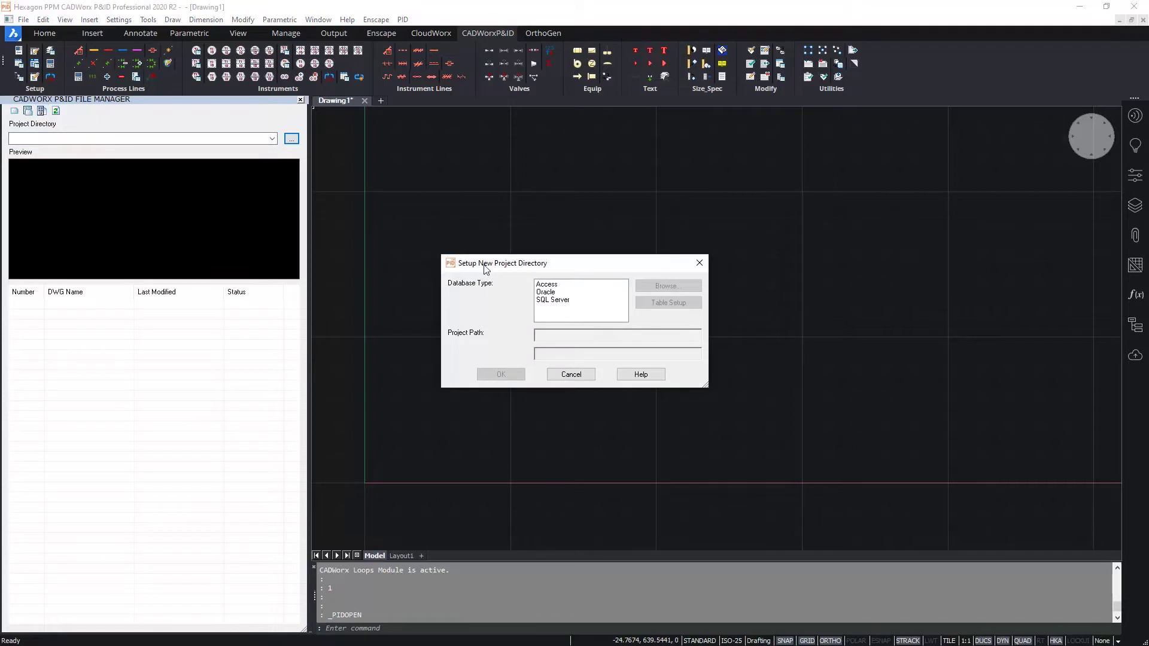
pyautogui.click(603, 285)
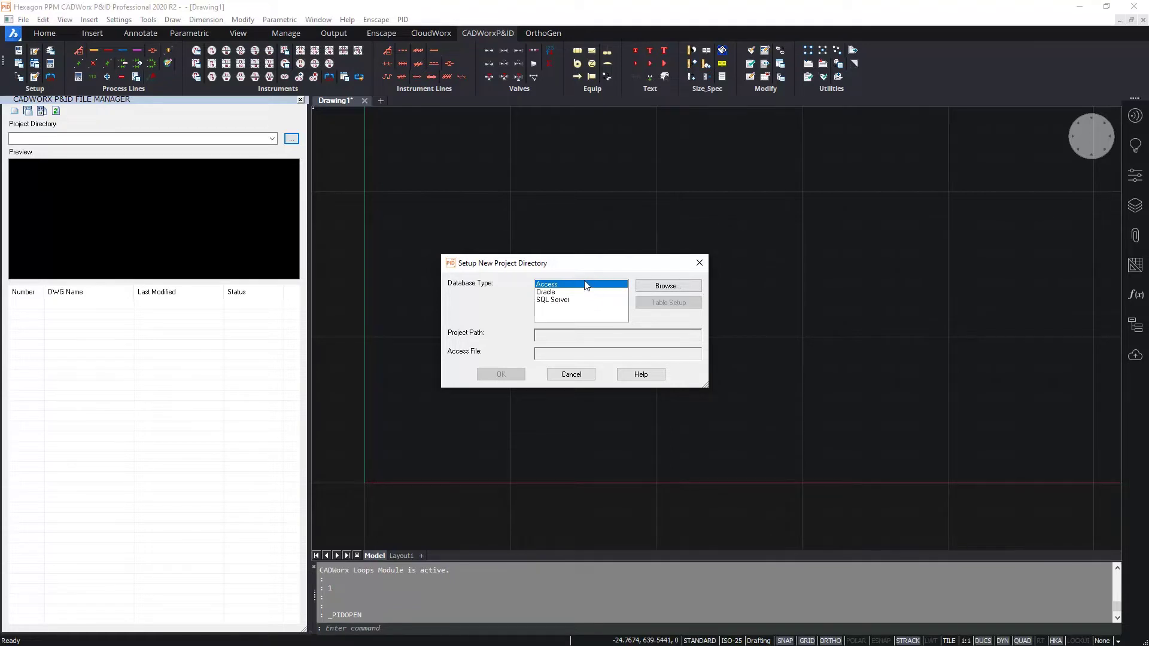
pyautogui.click(654, 286)
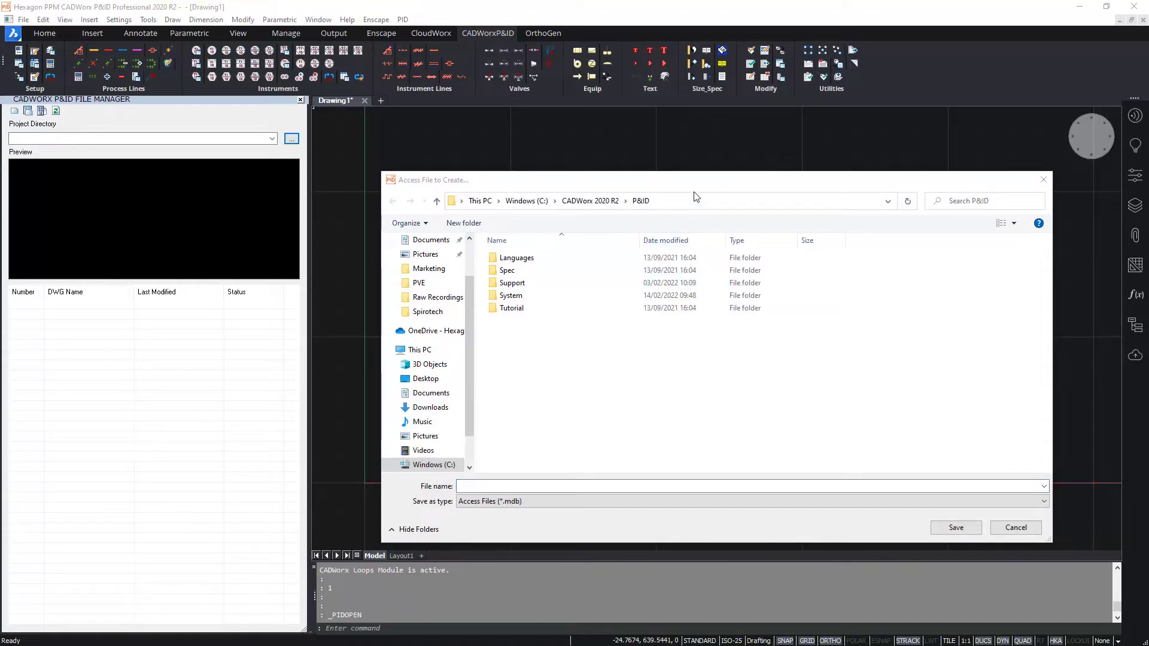
pyautogui.click(729, 205)
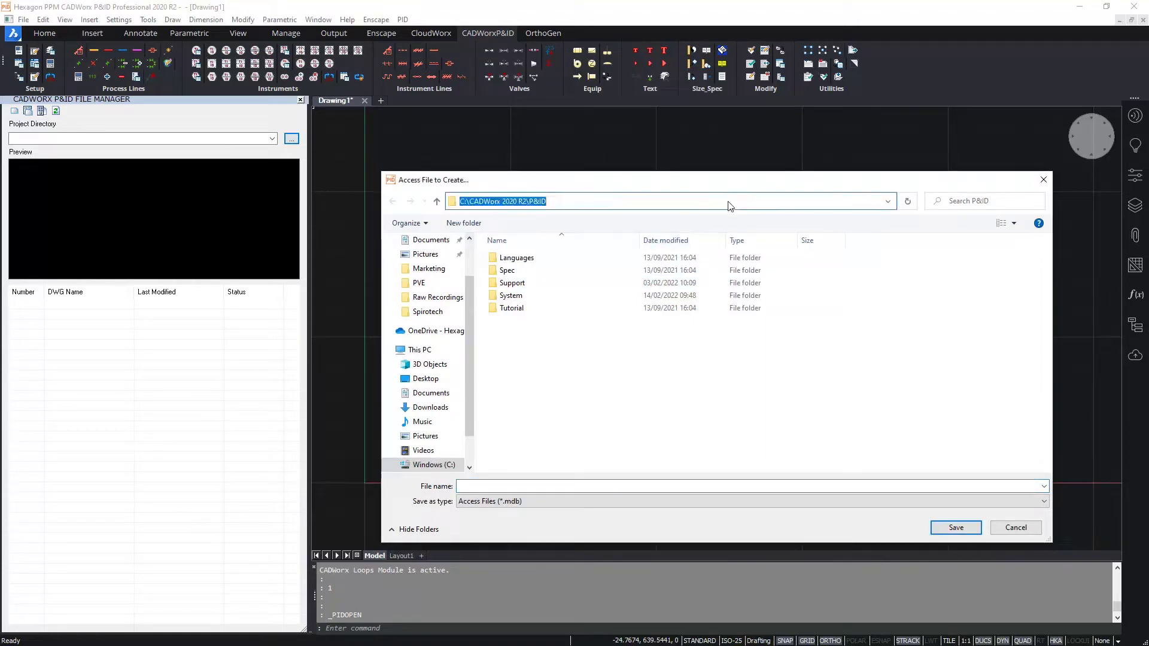
pyautogui.write('C:\\CADWorx Evaluation')
pyautogui.press('Return')
pyautogui.doubleClick(521, 284)
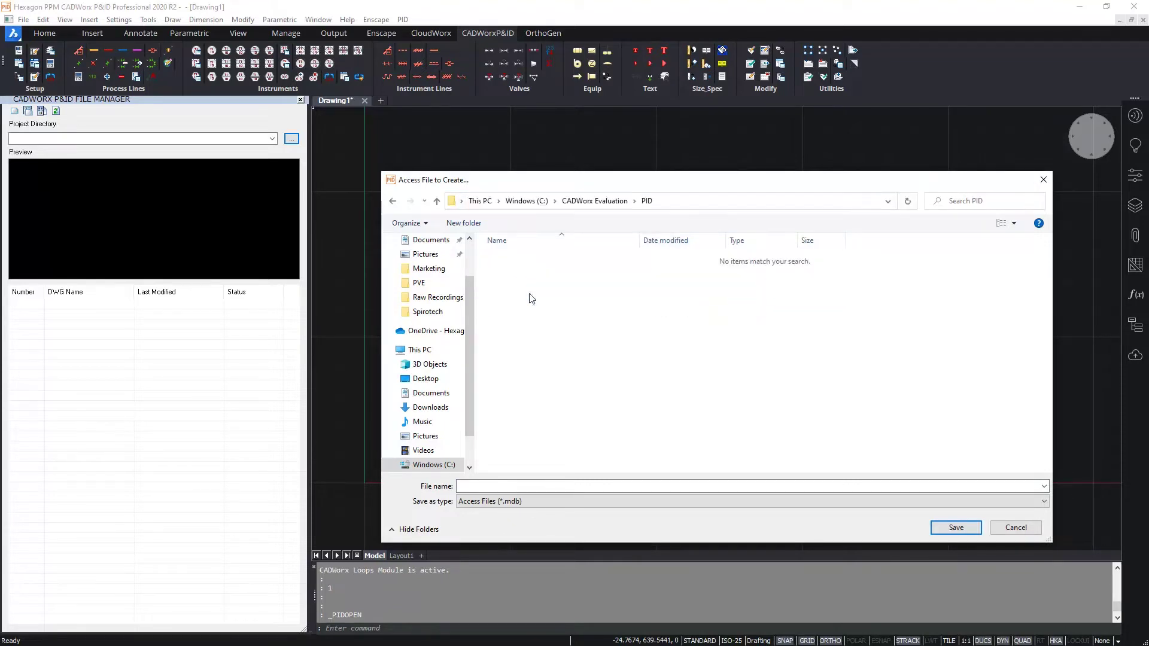
pyautogui.click(550, 485)
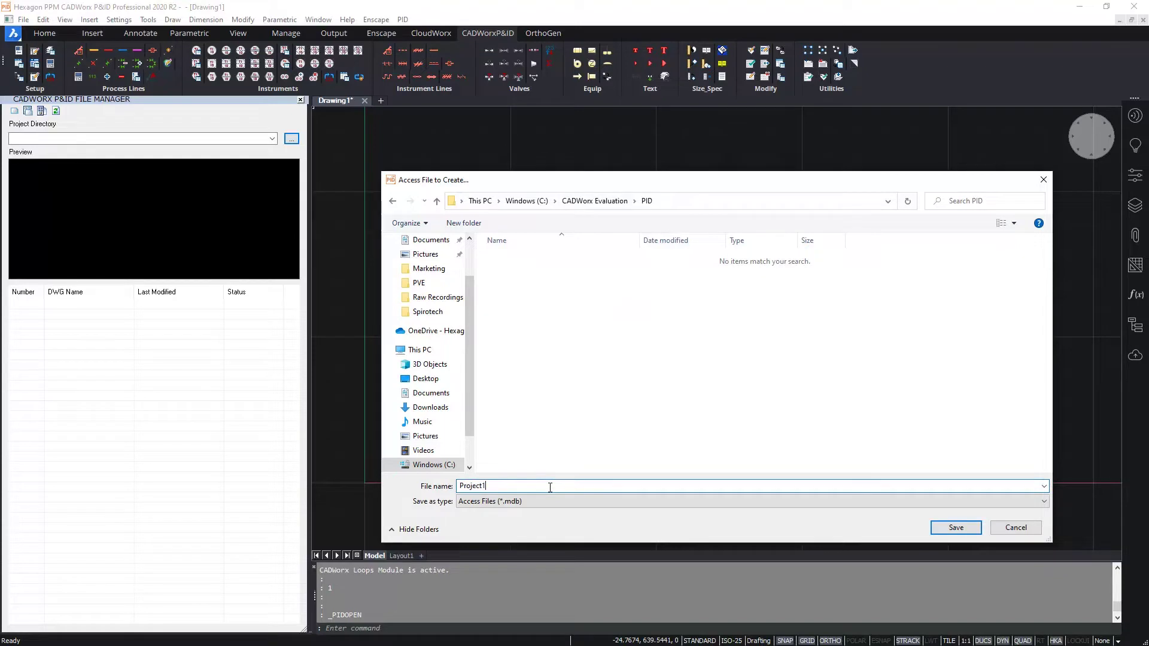
pyautogui.press('Return')
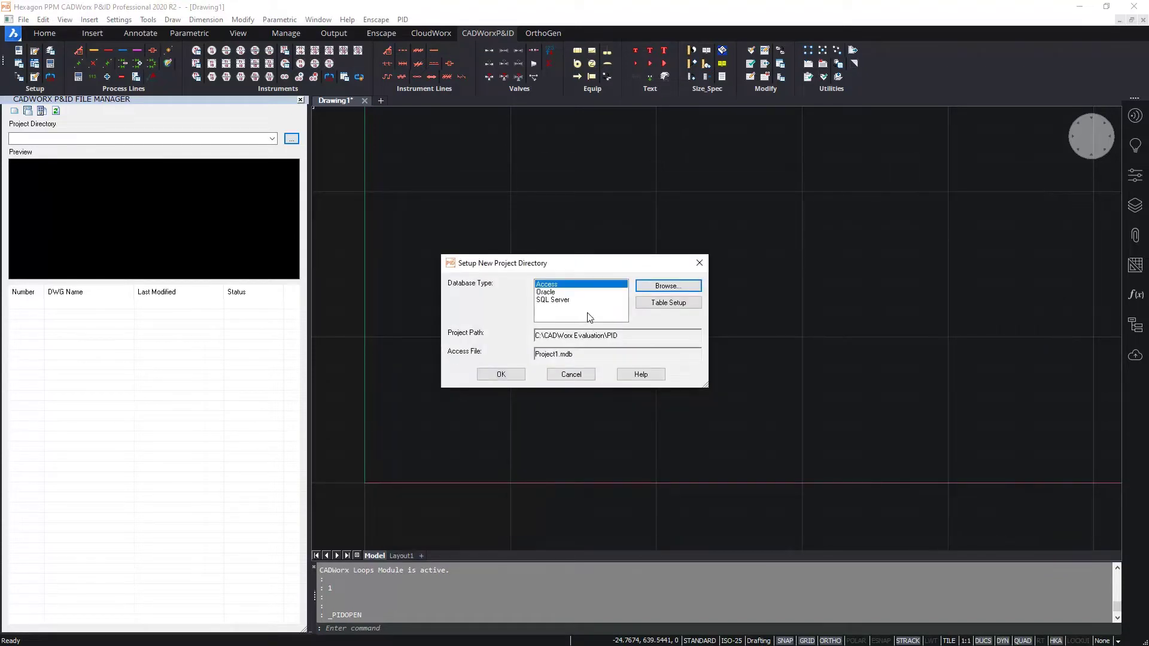
pyautogui.click(675, 307)
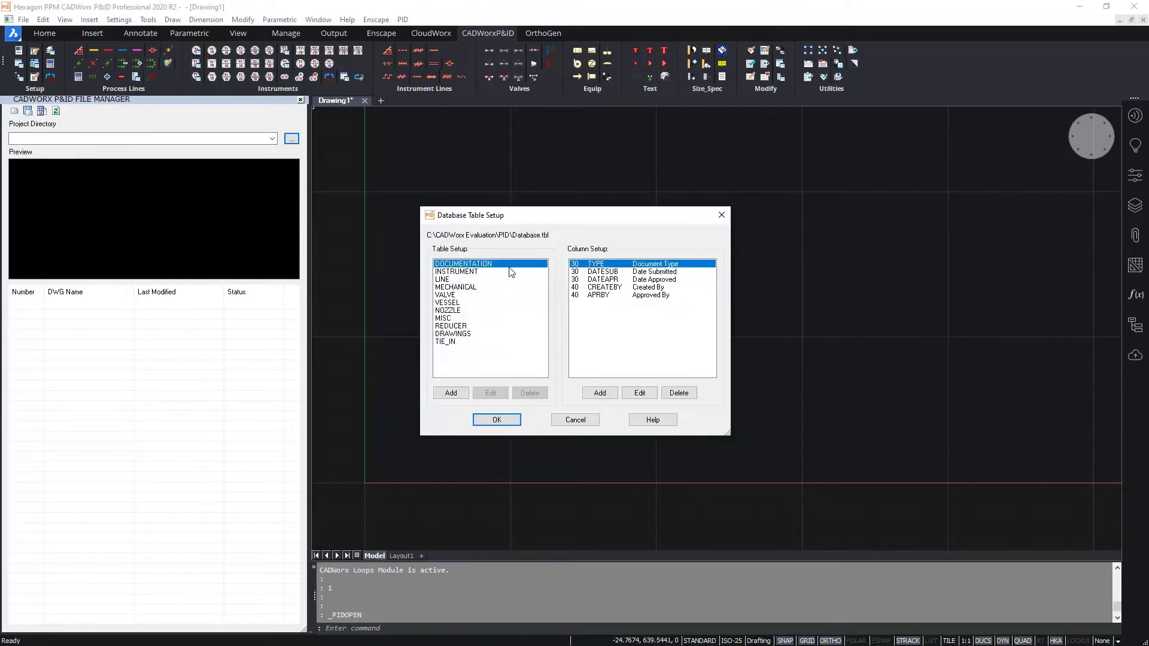
pyautogui.click(477, 272)
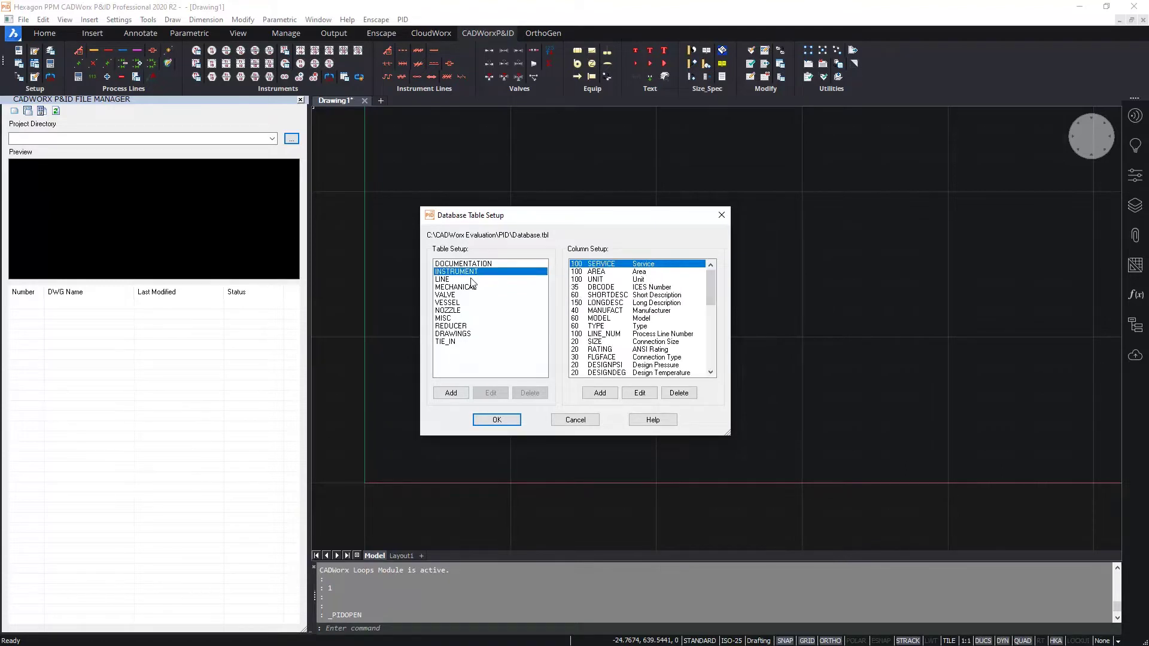
pyautogui.click(468, 278)
pyautogui.click(465, 288)
pyautogui.click(460, 303)
pyautogui.click(459, 312)
pyautogui.click(459, 319)
pyautogui.click(459, 327)
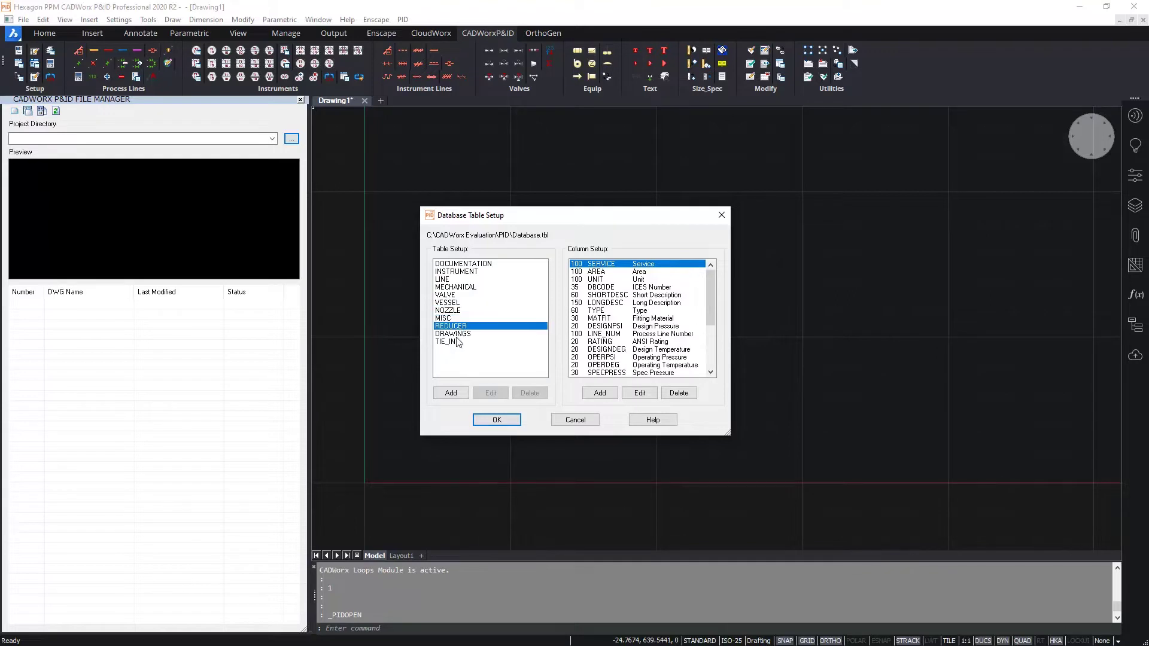
pyautogui.click(458, 295)
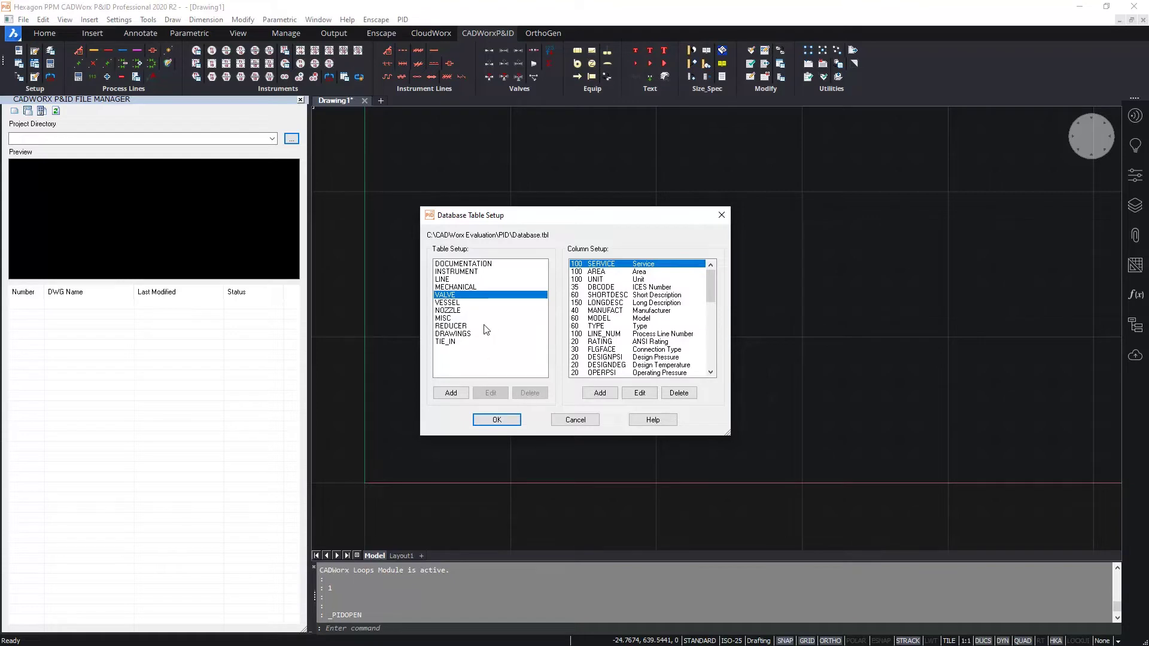
pyautogui.click(460, 343)
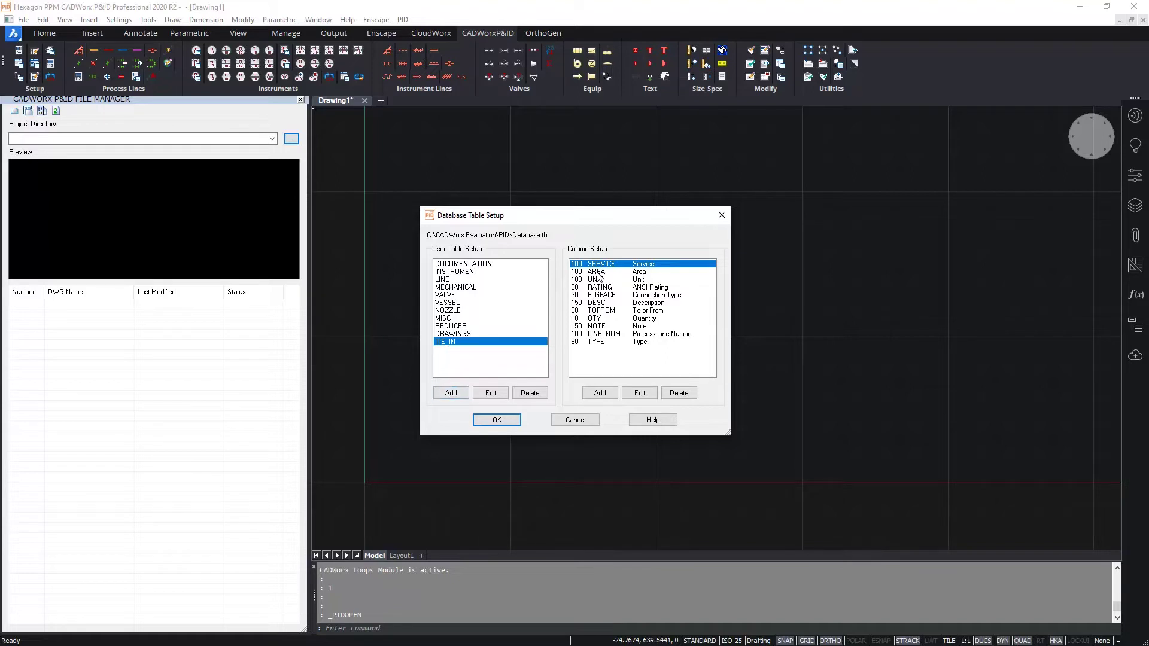
pyautogui.click(476, 272)
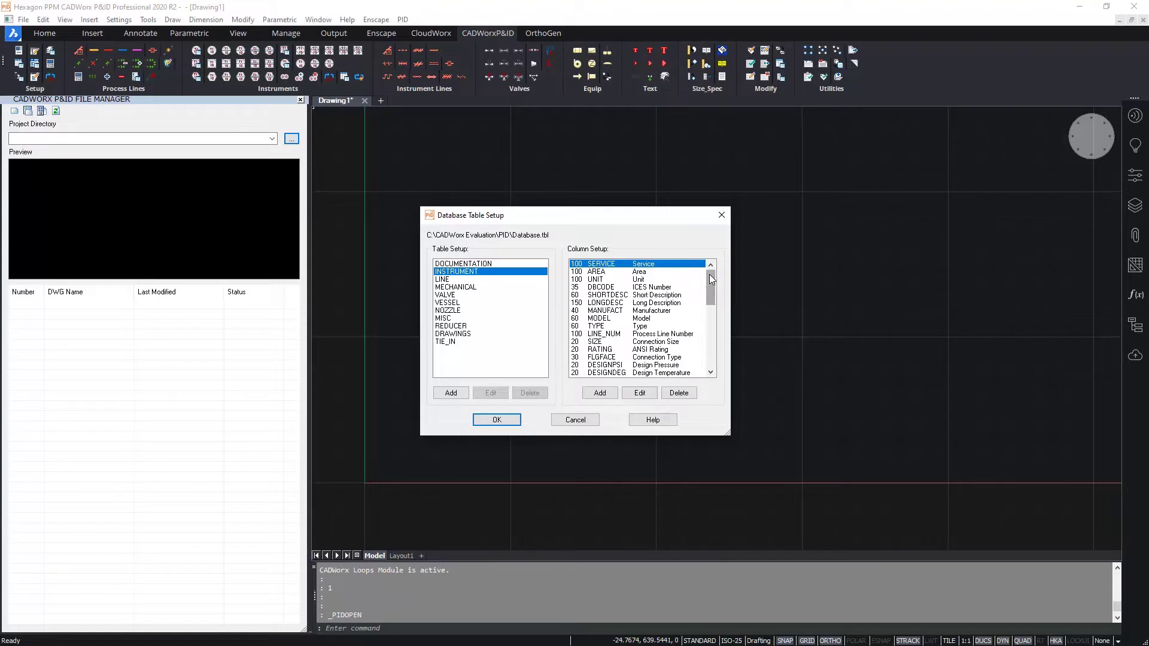
pyautogui.moveTo(709, 274)
pyautogui.mouseDown()
pyautogui.moveTo(713, 358)
pyautogui.moveTo(712, 270)
pyautogui.mouseUp()
pyautogui.click(505, 420)
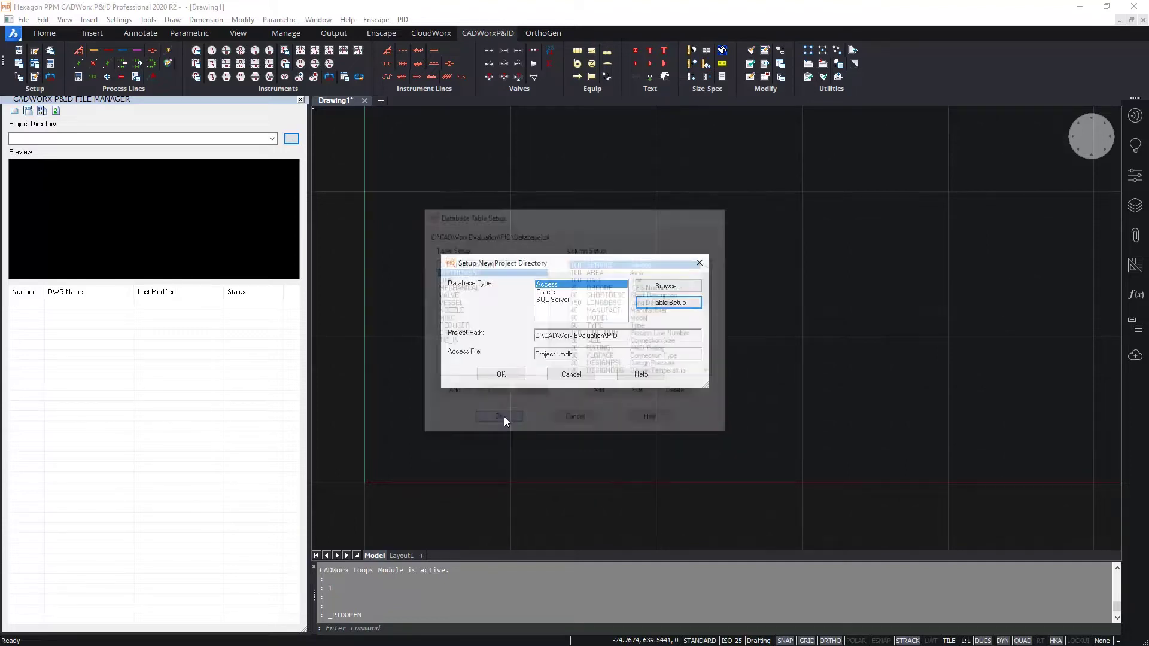
# Step: Confirm the project setup and create database-linked drawing PID-001 in the PID folder
pyautogui.click(495, 375)
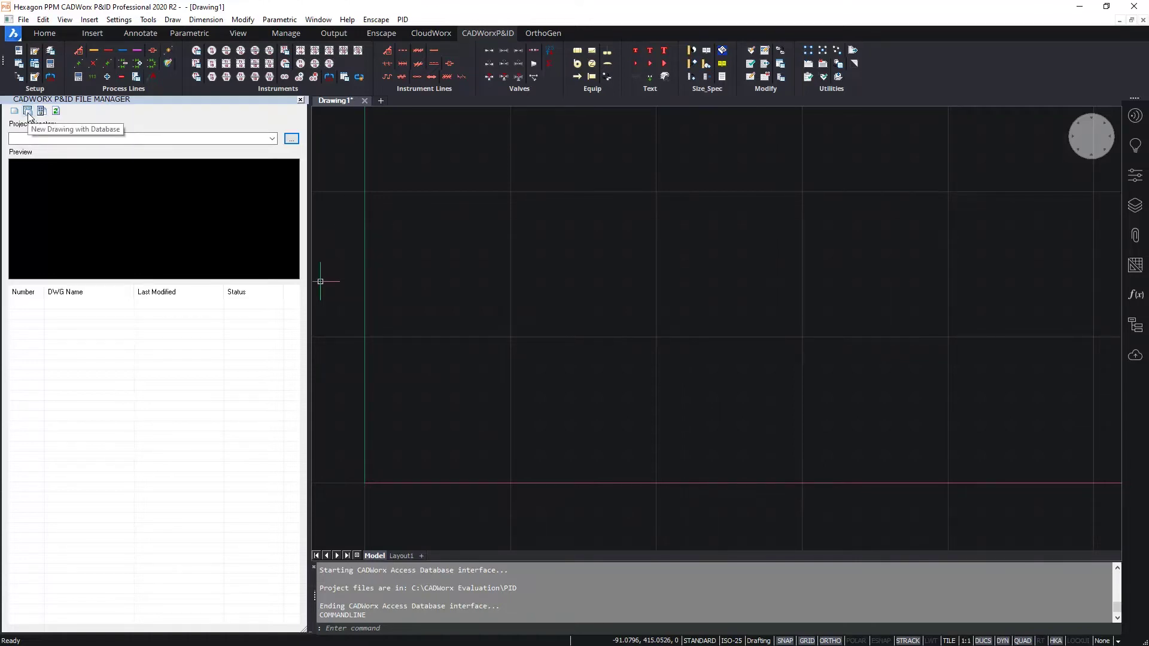
pyautogui.click(27, 111)
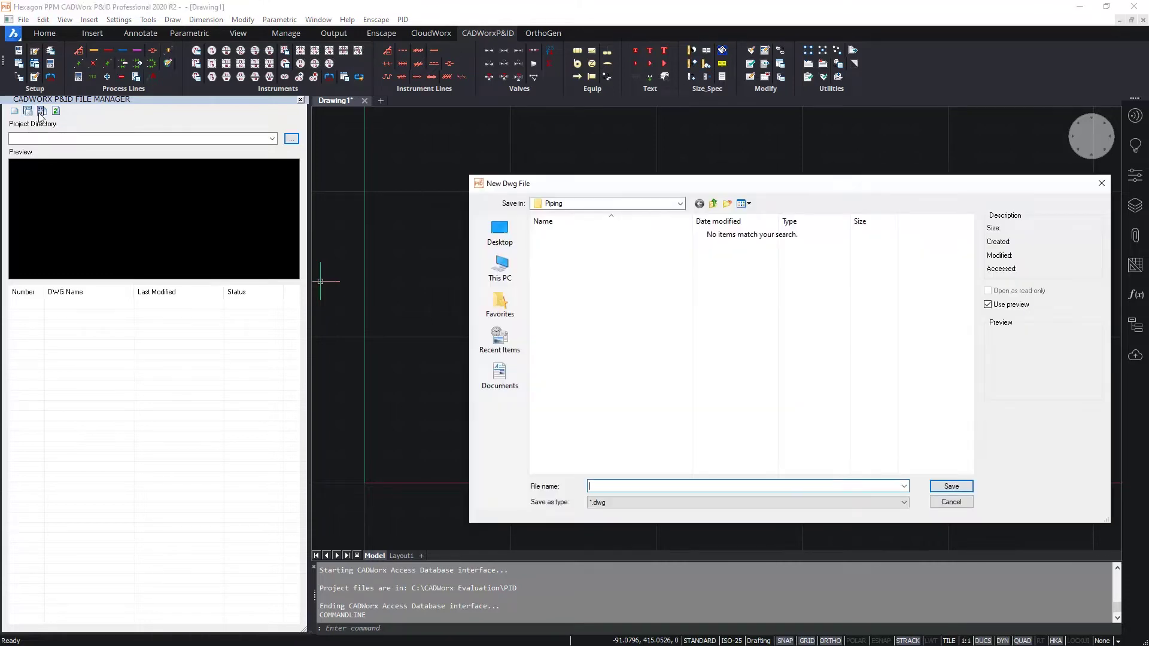
pyautogui.click(712, 205)
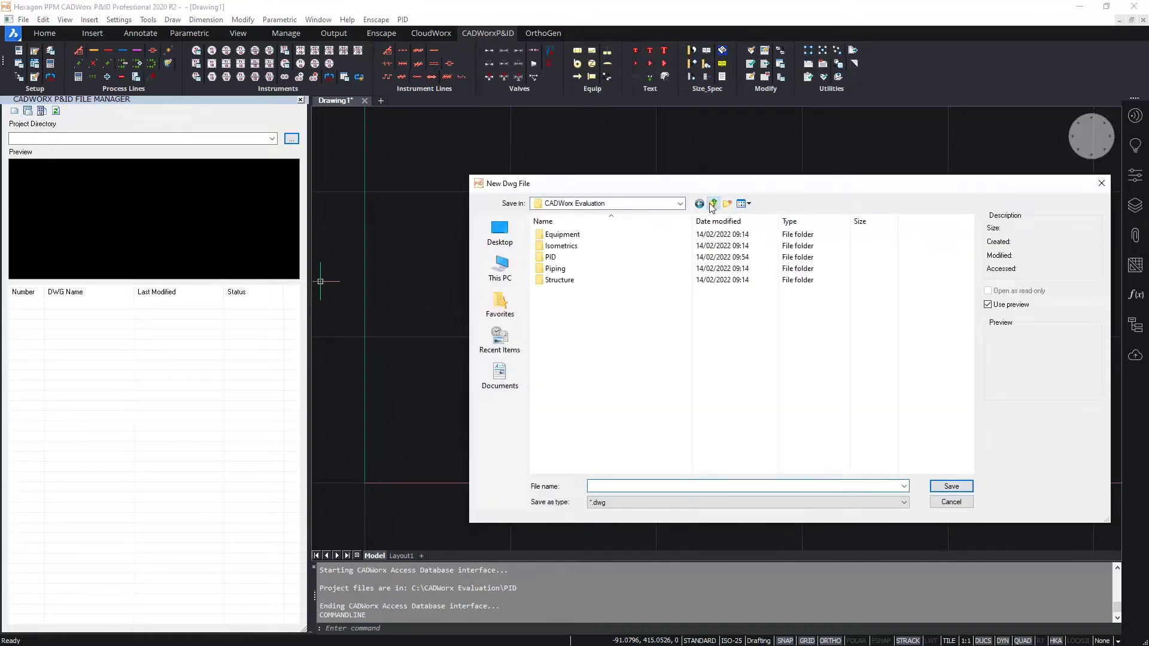
pyautogui.click(570, 260)
pyautogui.doubleClick(570, 260)
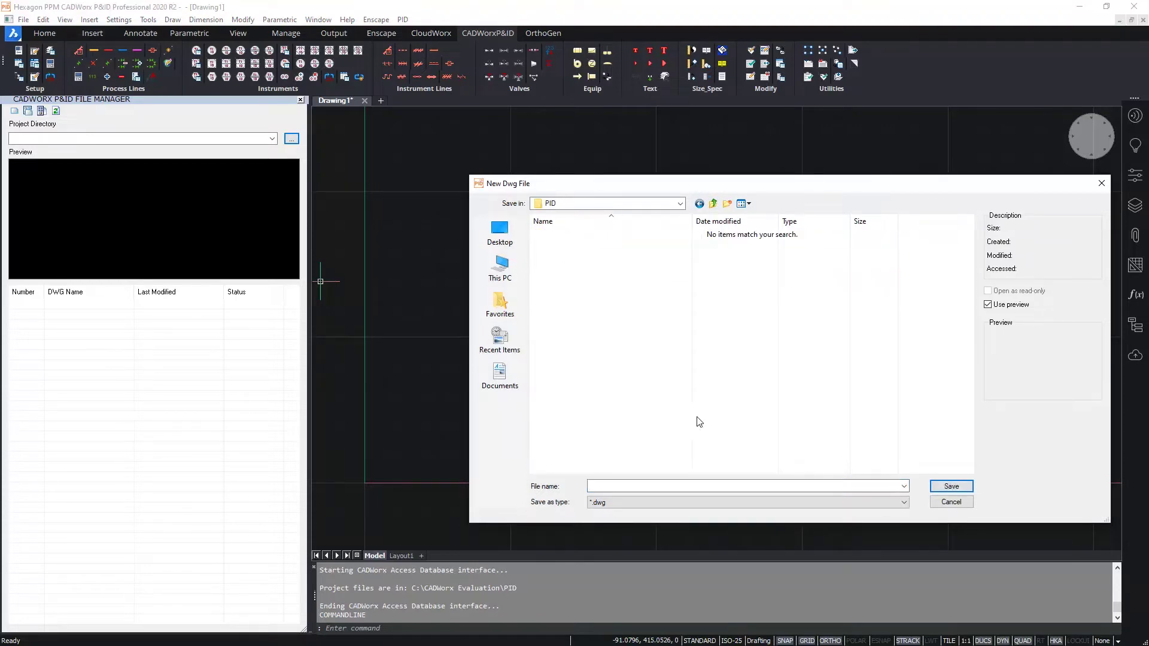
pyautogui.click(641, 485)
pyautogui.write('P')
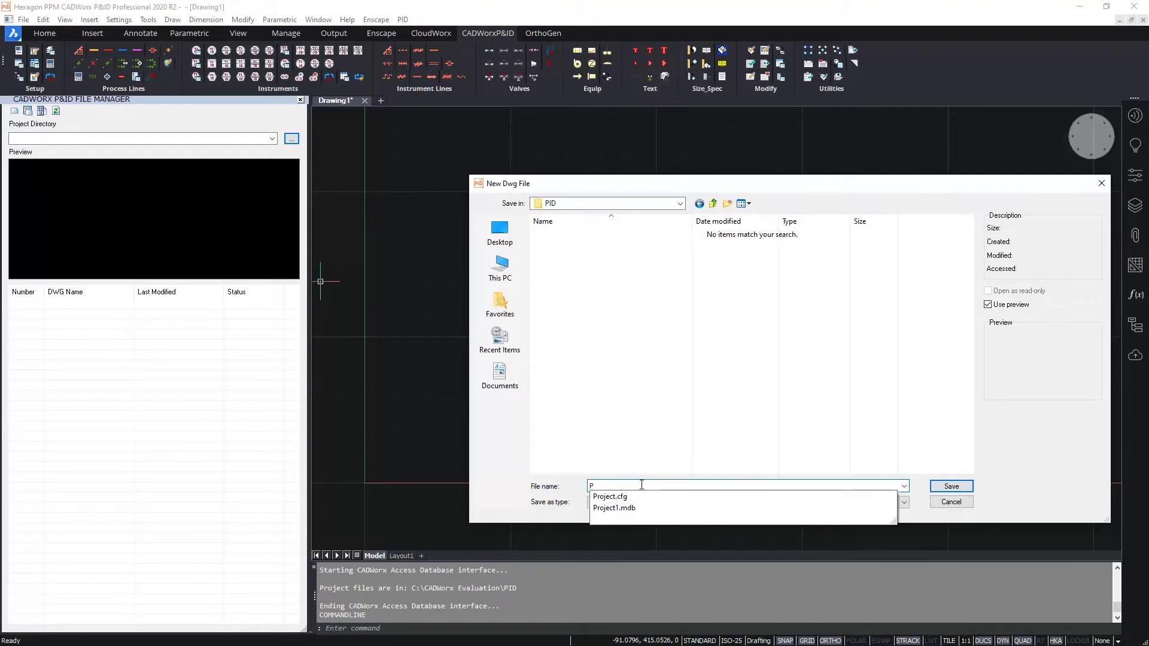
pyautogui.write('ID-001')
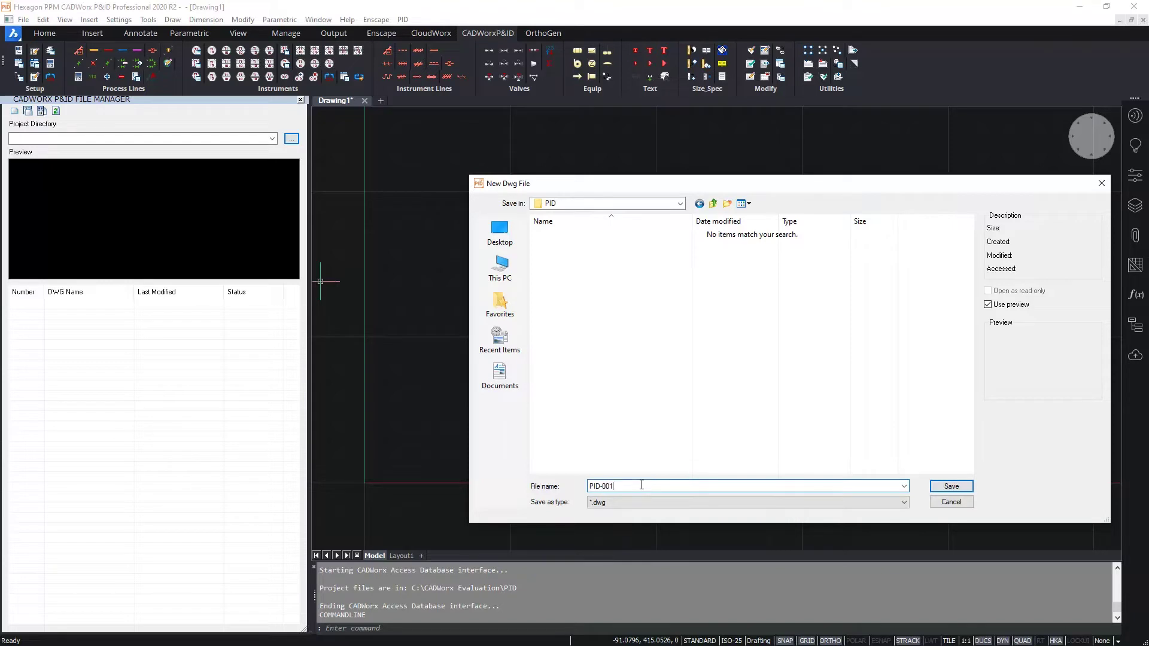
pyautogui.press('Return')
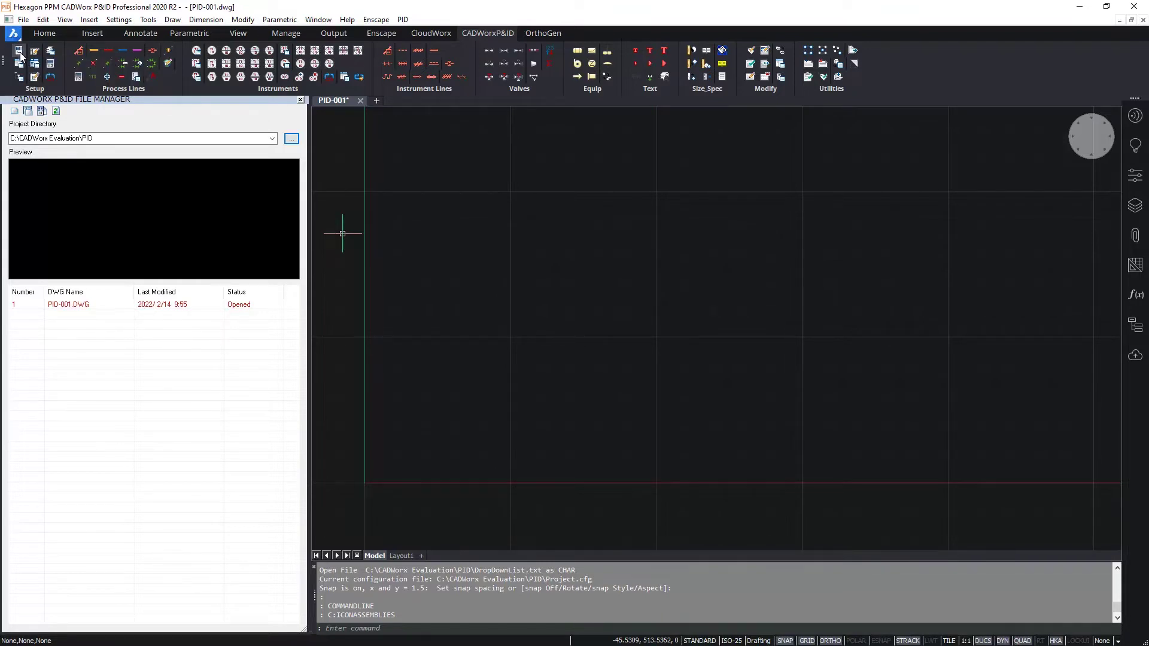
# Step: Choose the Predefined 594x420 (ISO-A2) border in Setup and apply it to PID-001
pyautogui.click(20, 53)
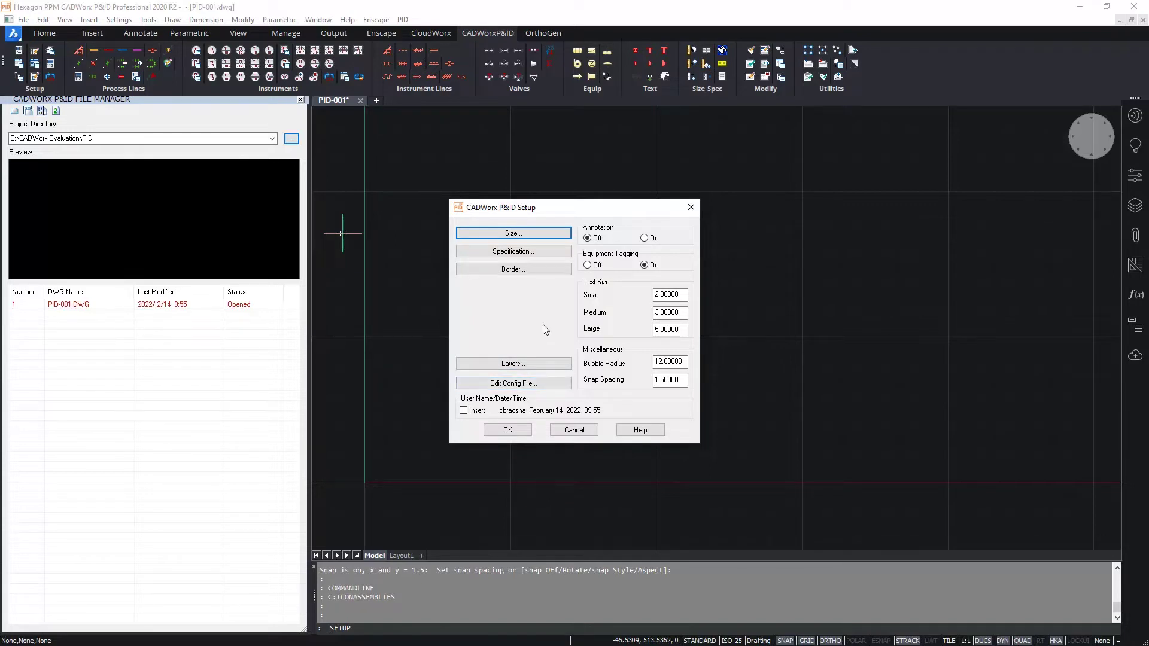
pyautogui.click(527, 269)
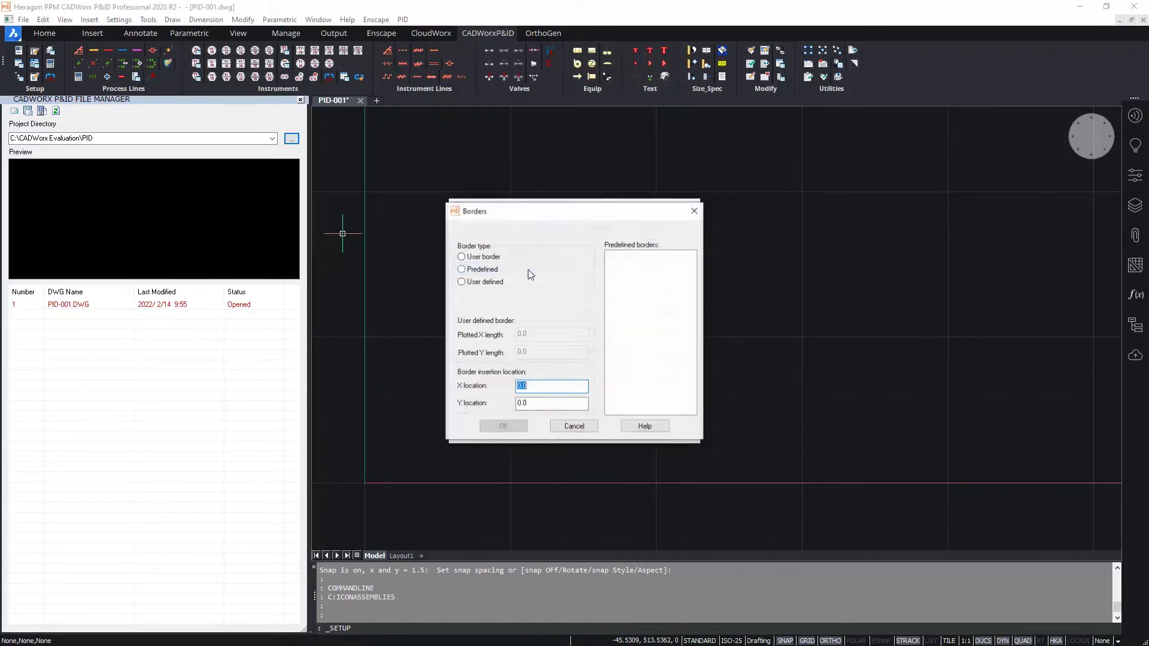
pyautogui.click(484, 270)
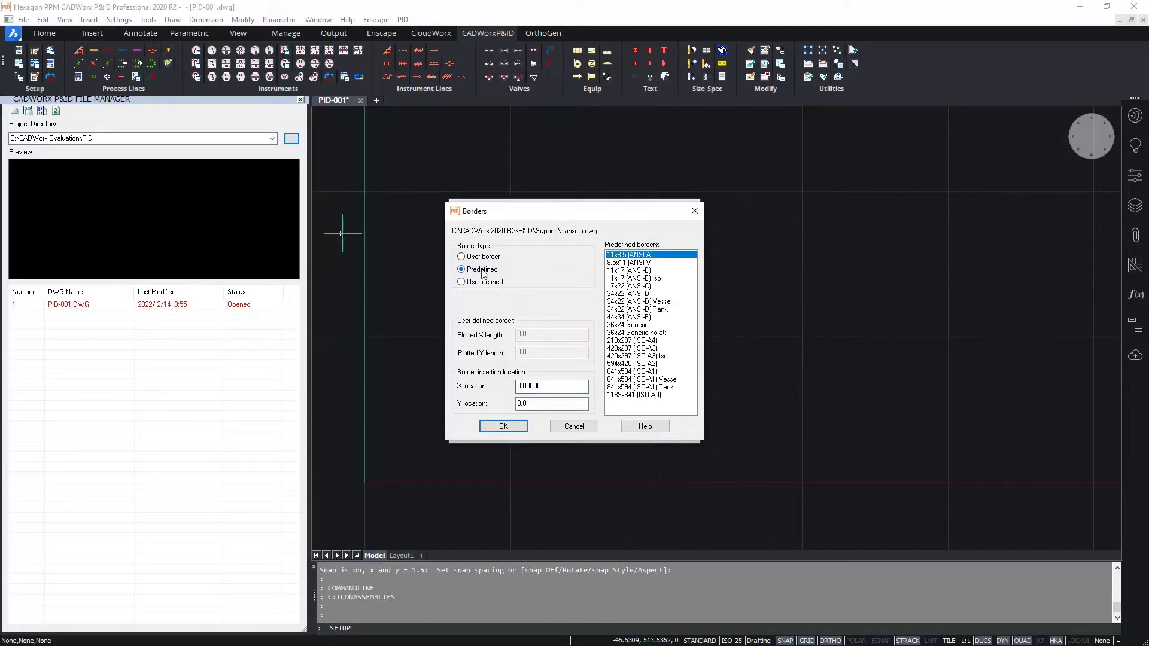
pyautogui.click(656, 364)
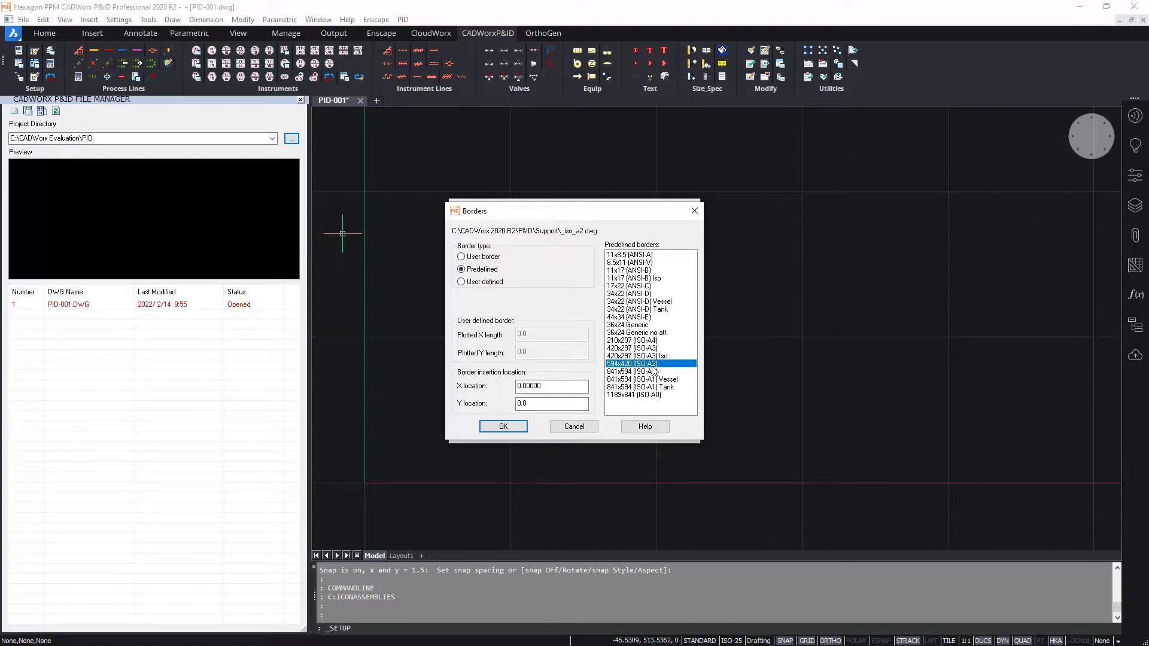
pyautogui.click(502, 427)
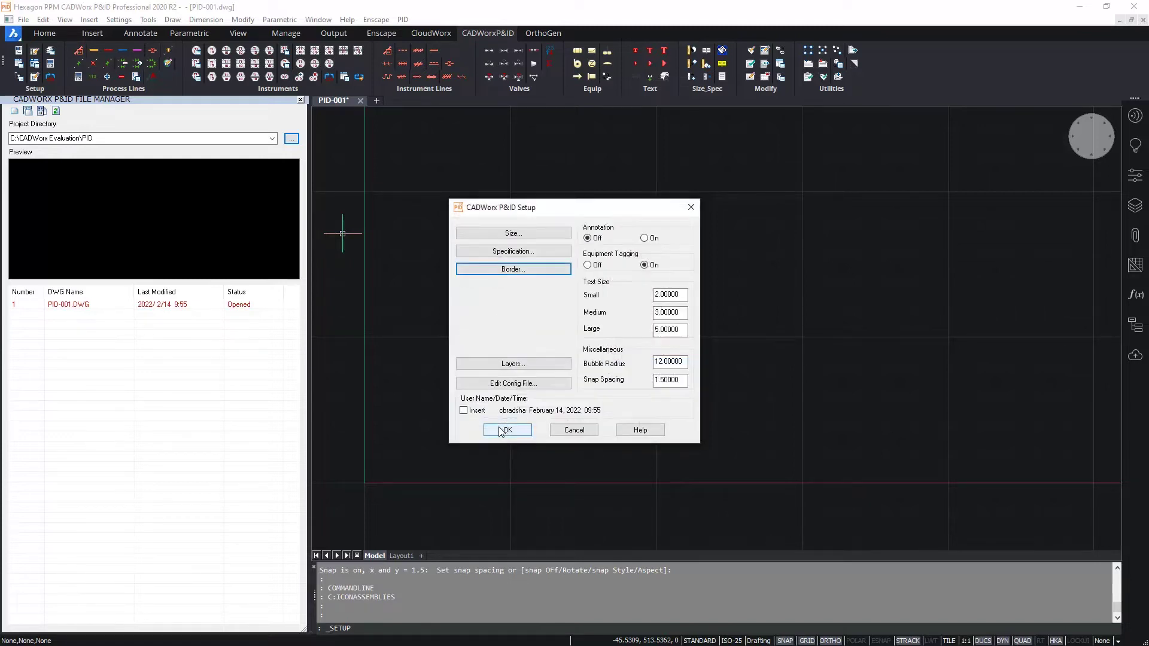
pyautogui.click(504, 430)
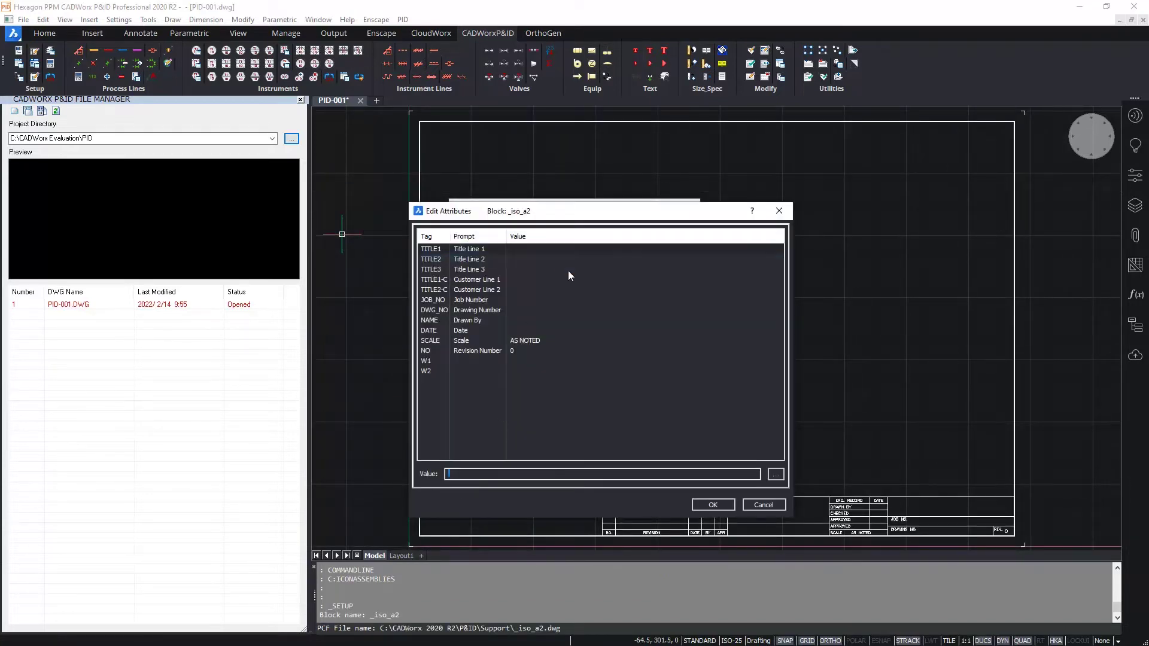
# Step: Accept the title block values unchanged and choose the 'Vert Vessel Ellip w/ Skirt' vessel type
pyautogui.click(714, 505)
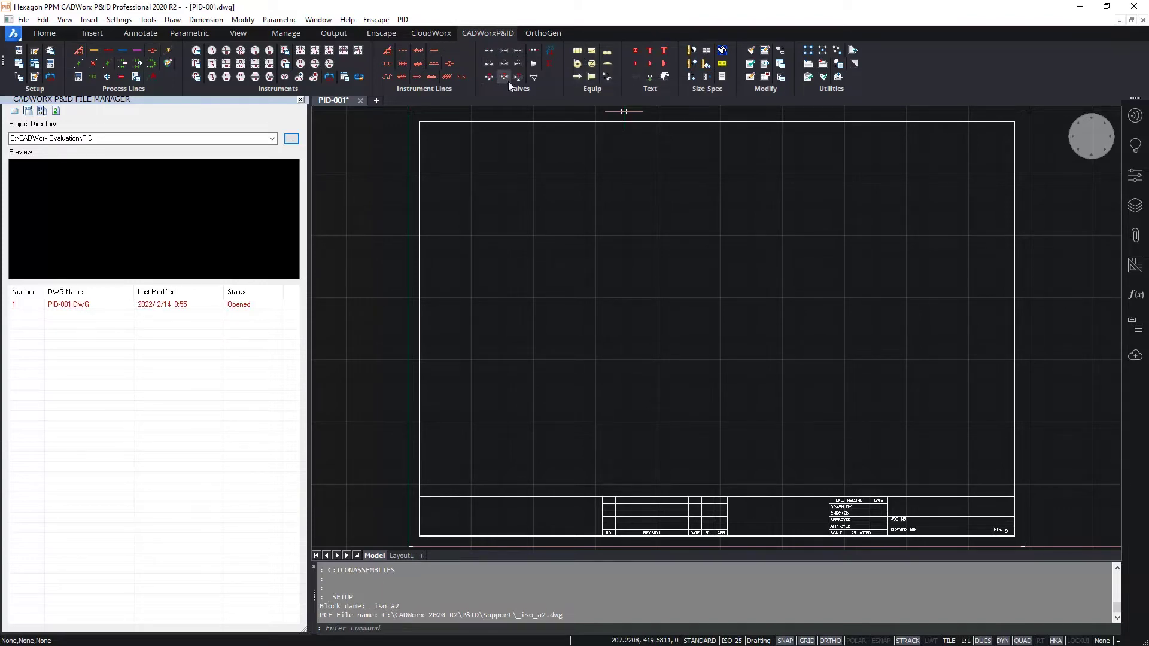
pyautogui.click(577, 52)
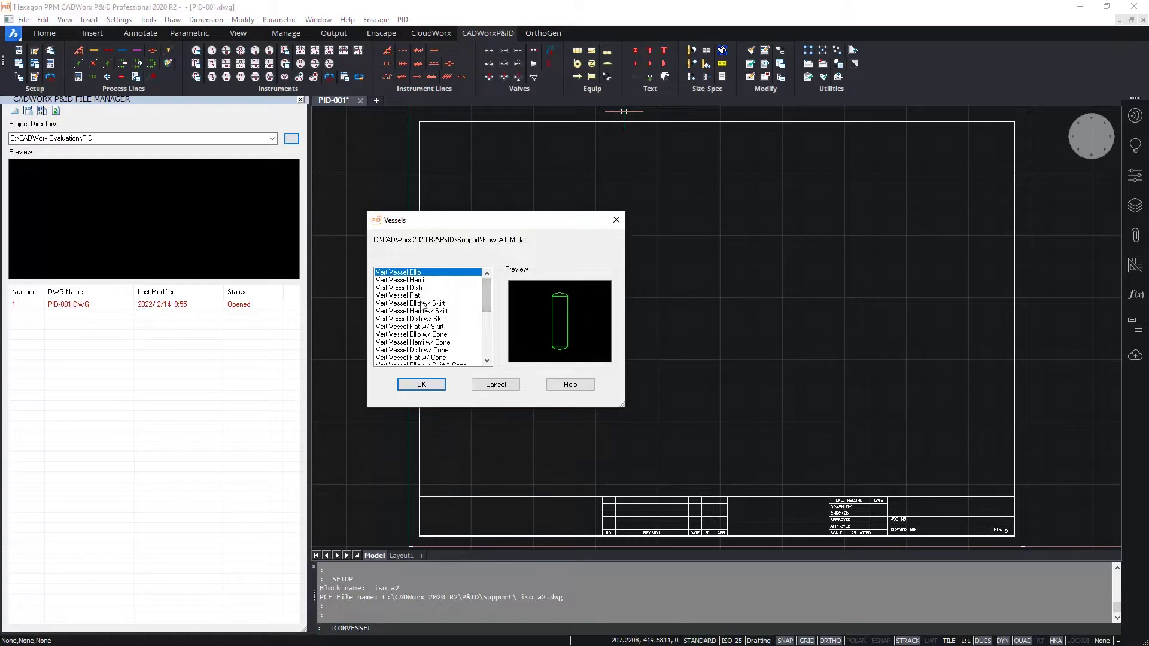
pyautogui.click(400, 304)
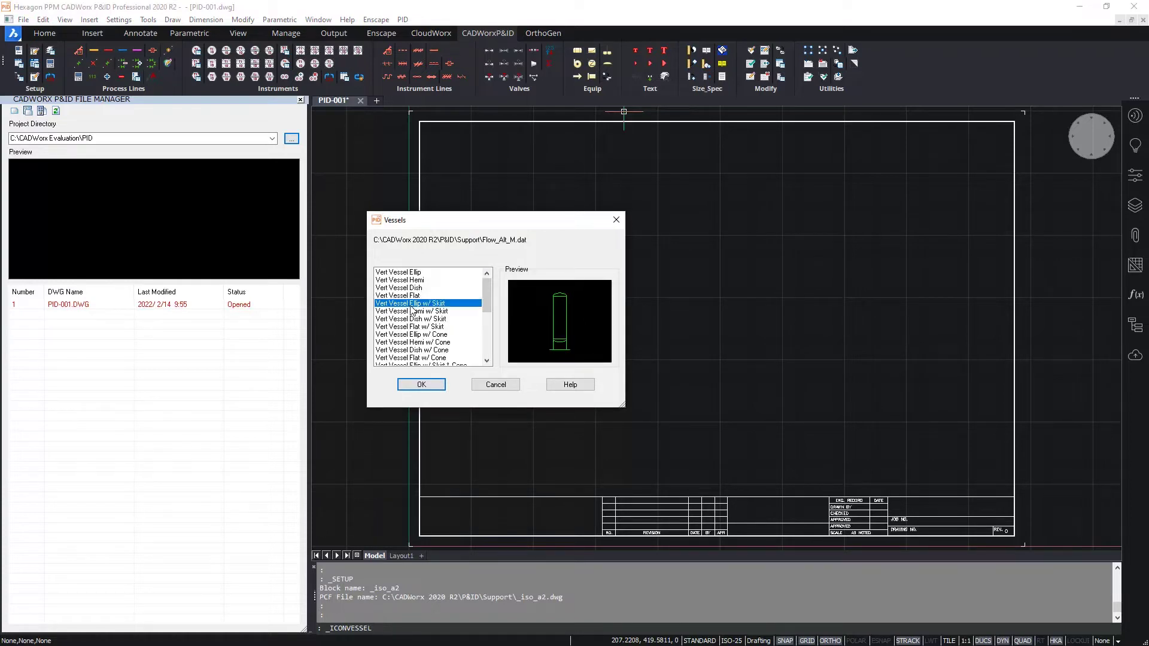
pyautogui.click(420, 385)
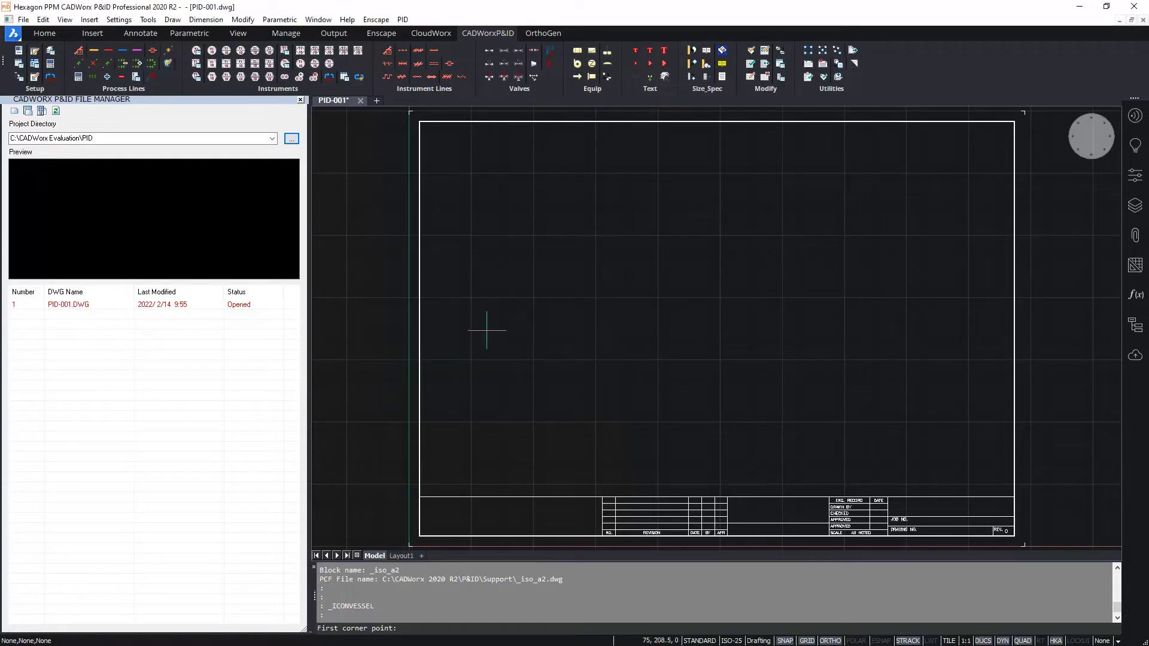
# Step: Place the vessel by two corners and skirt base, then position its tag and data labels
pyautogui.click(492, 247)
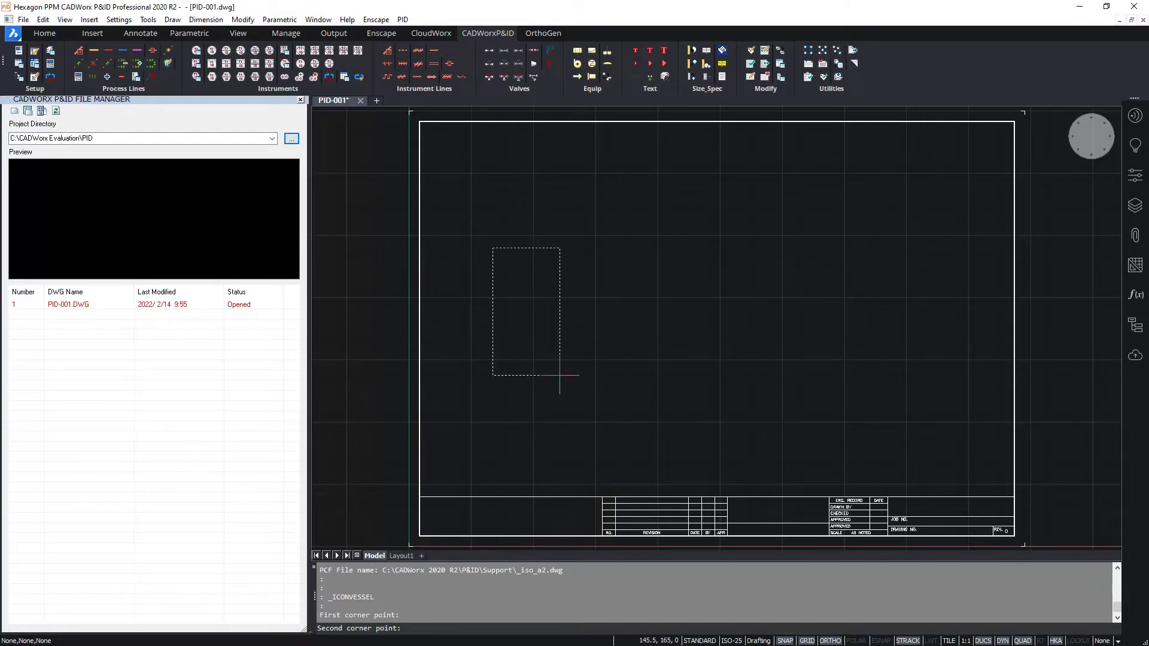
pyautogui.click(559, 375)
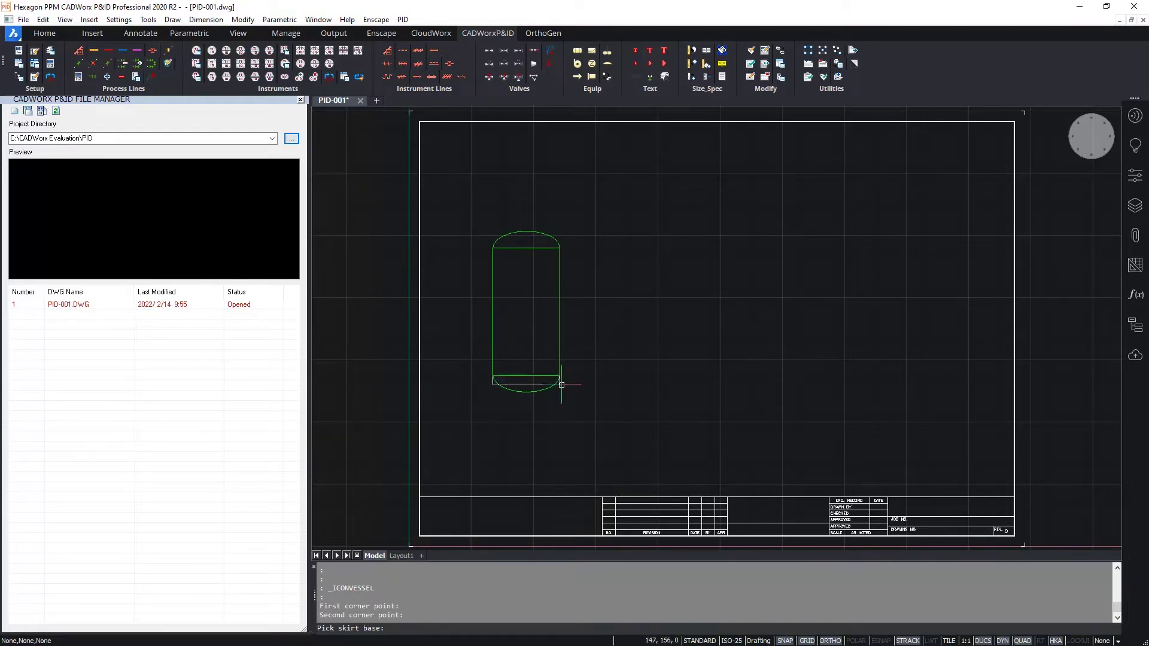
pyautogui.click(560, 432)
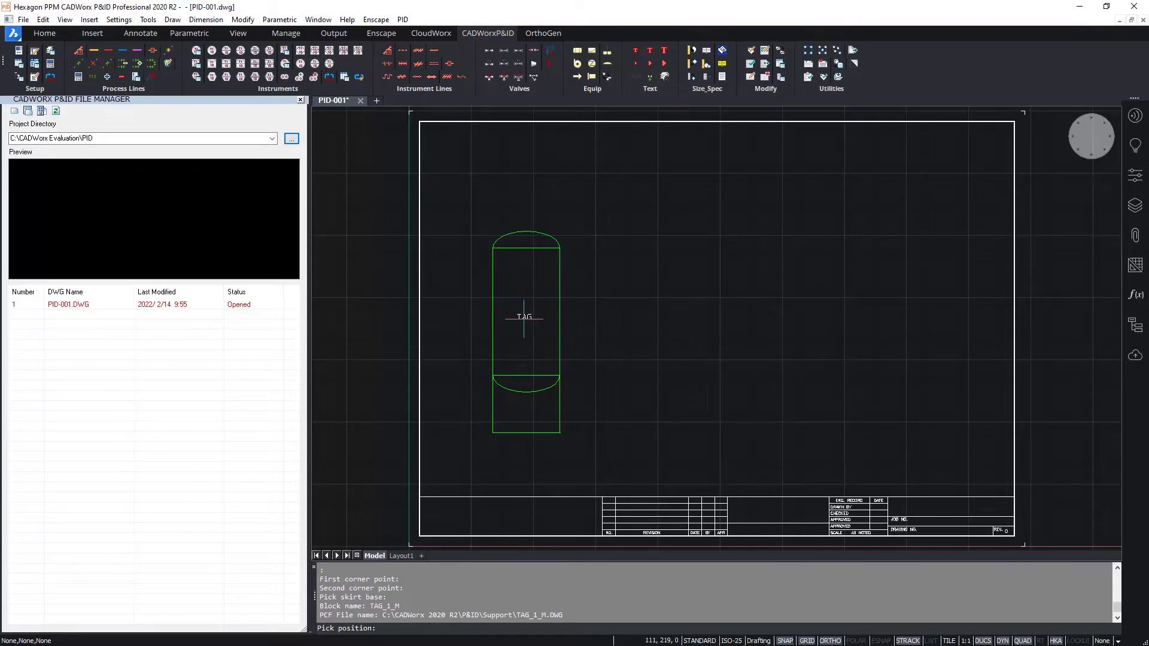
pyautogui.click(524, 317)
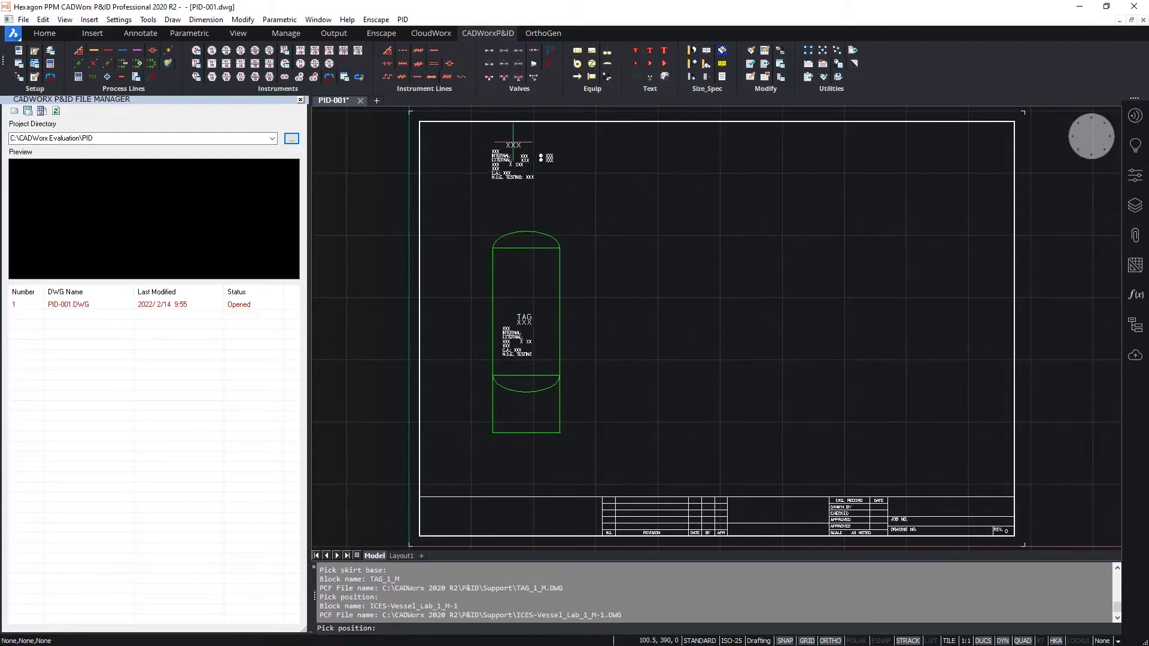
pyautogui.click(513, 142)
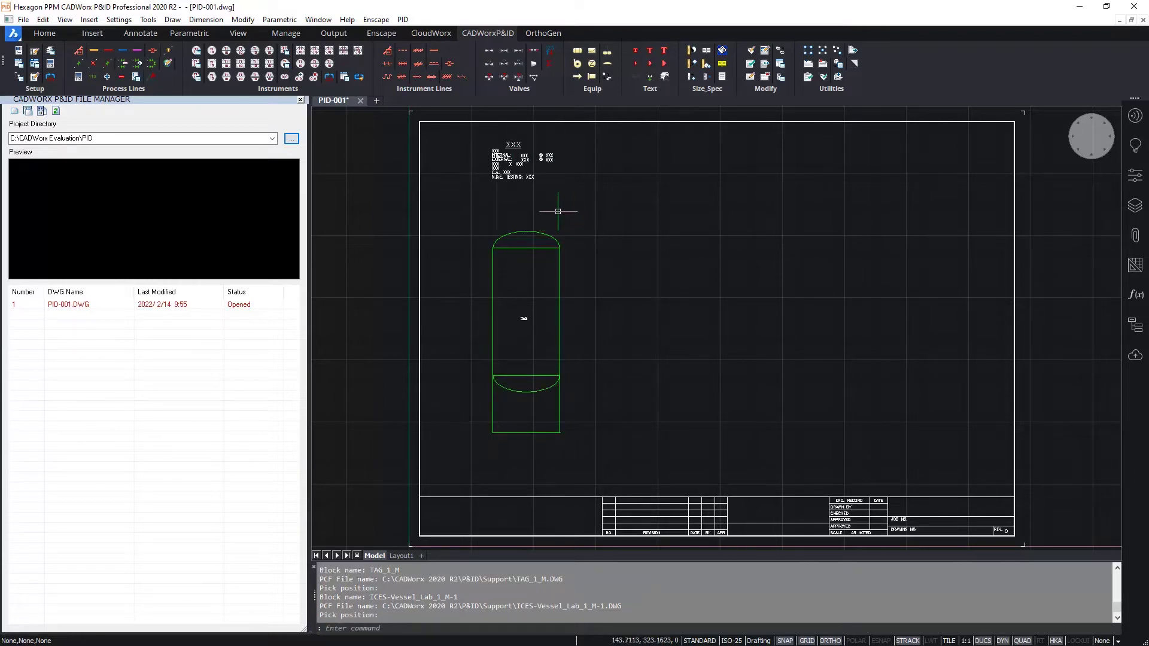
# Step: Set the vessel's Length to 3500, OD to 1800 and tag to V-201
pyautogui.doubleClick(526, 231)
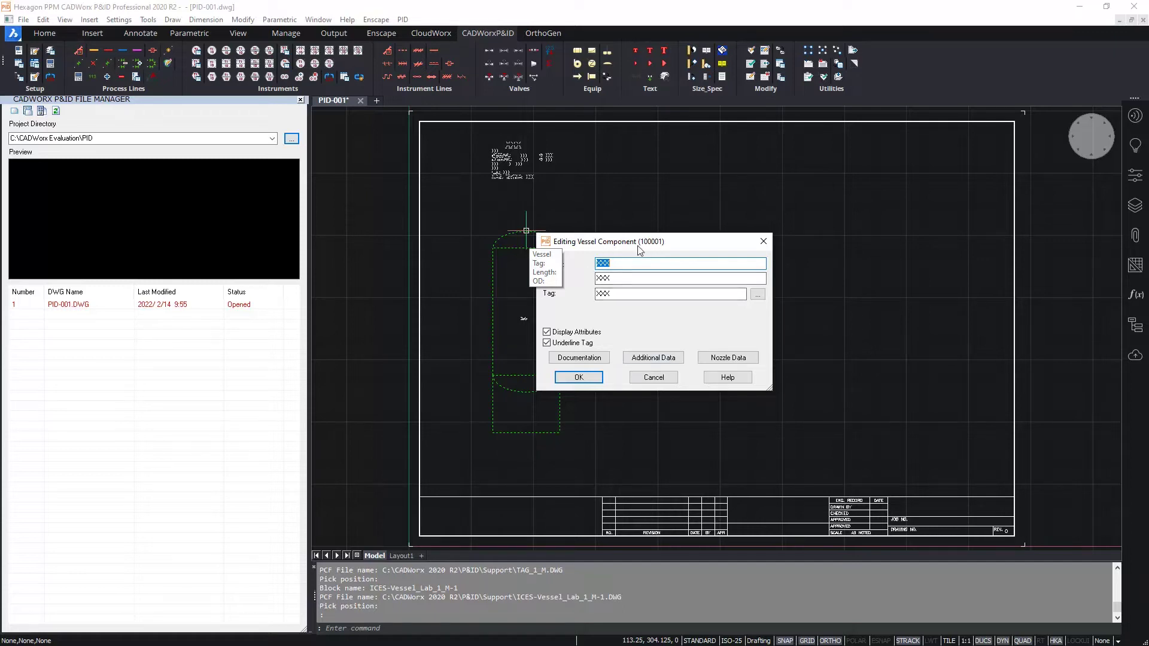
pyautogui.moveTo(642, 249); pyautogui.dragTo(676, 251)
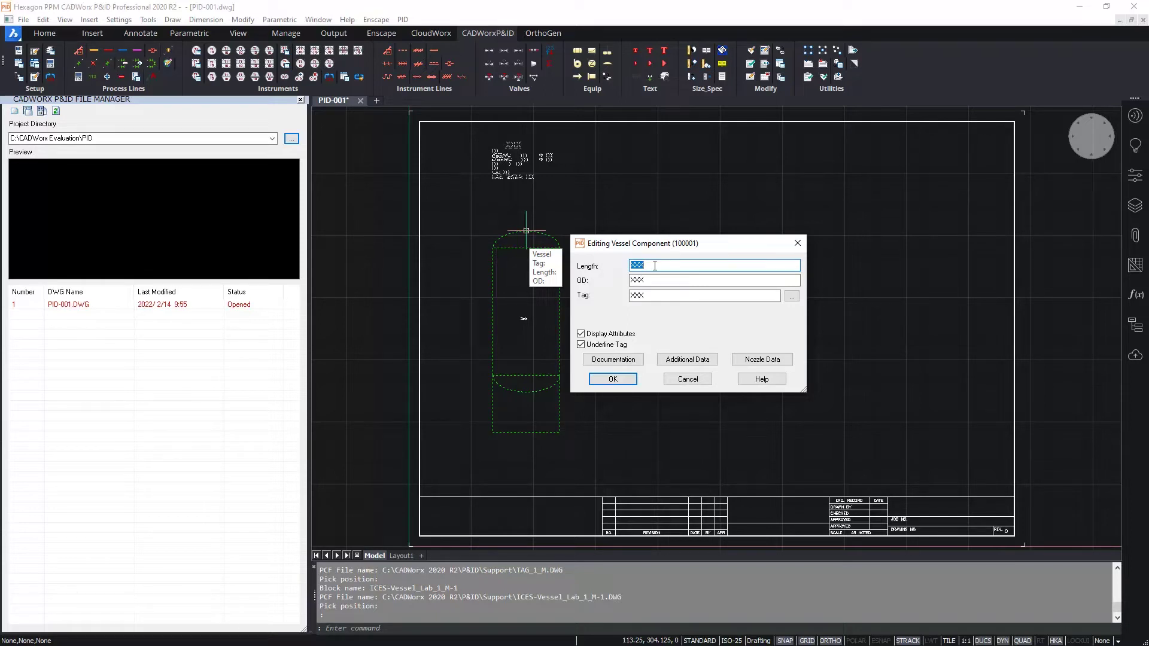
pyautogui.write('3500')
pyautogui.press('Tab')
pyautogui.write('180')
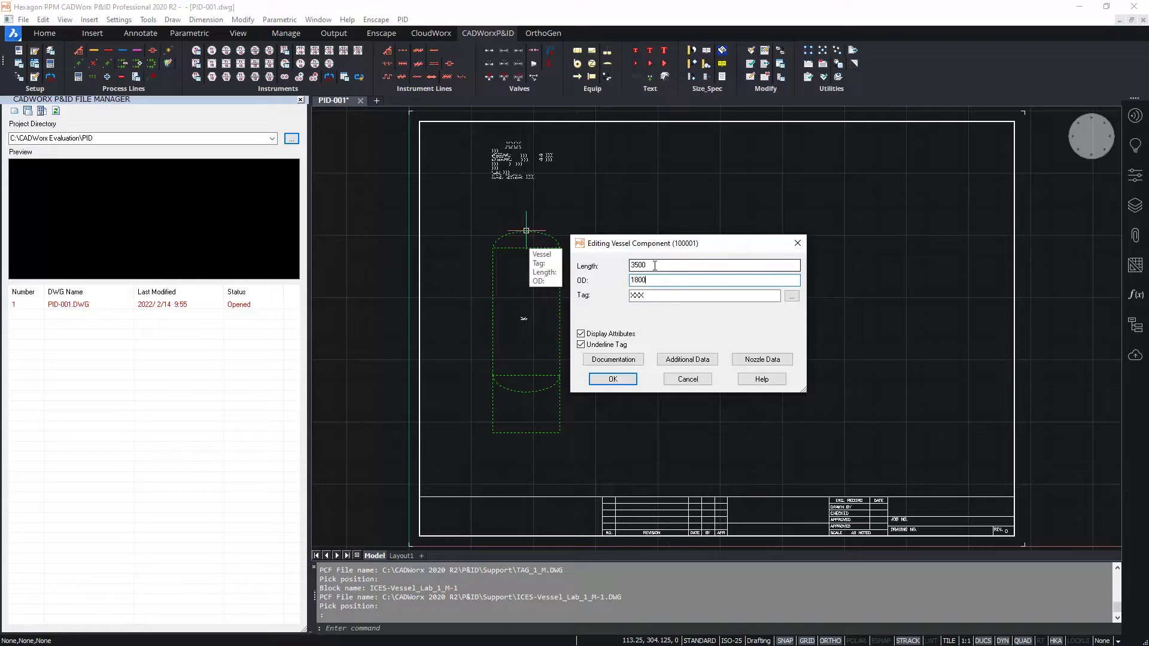
pyautogui.press('Tab')
pyautogui.write('V-20')
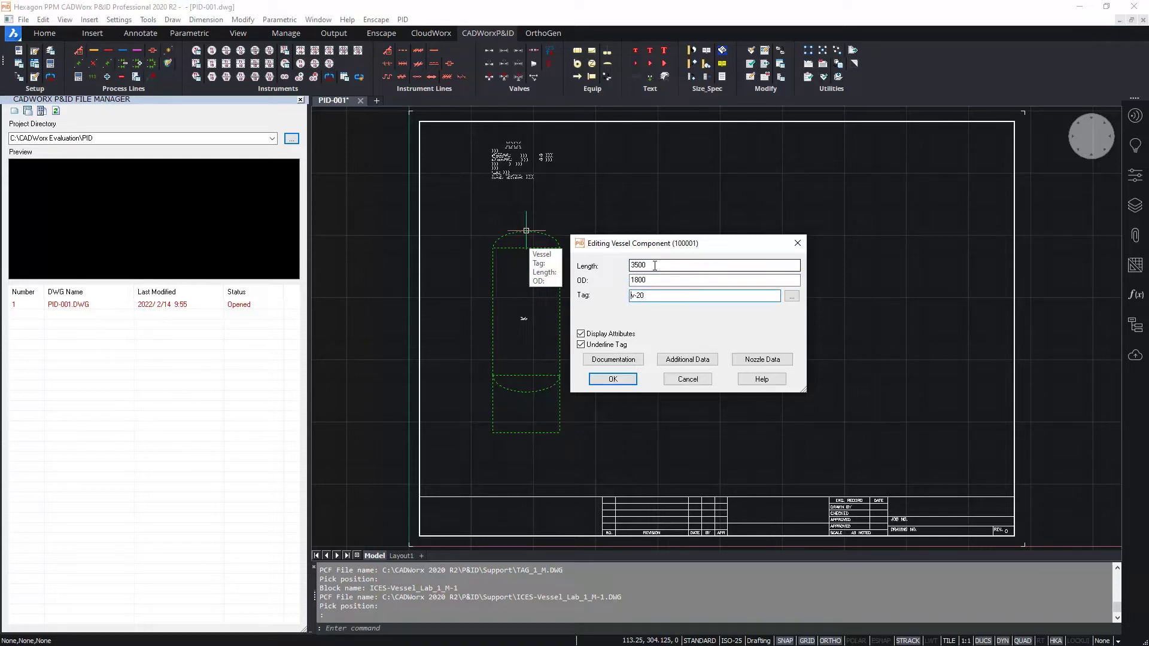
pyautogui.hotkey('shift', 'End')
pyautogui.write('v-201')
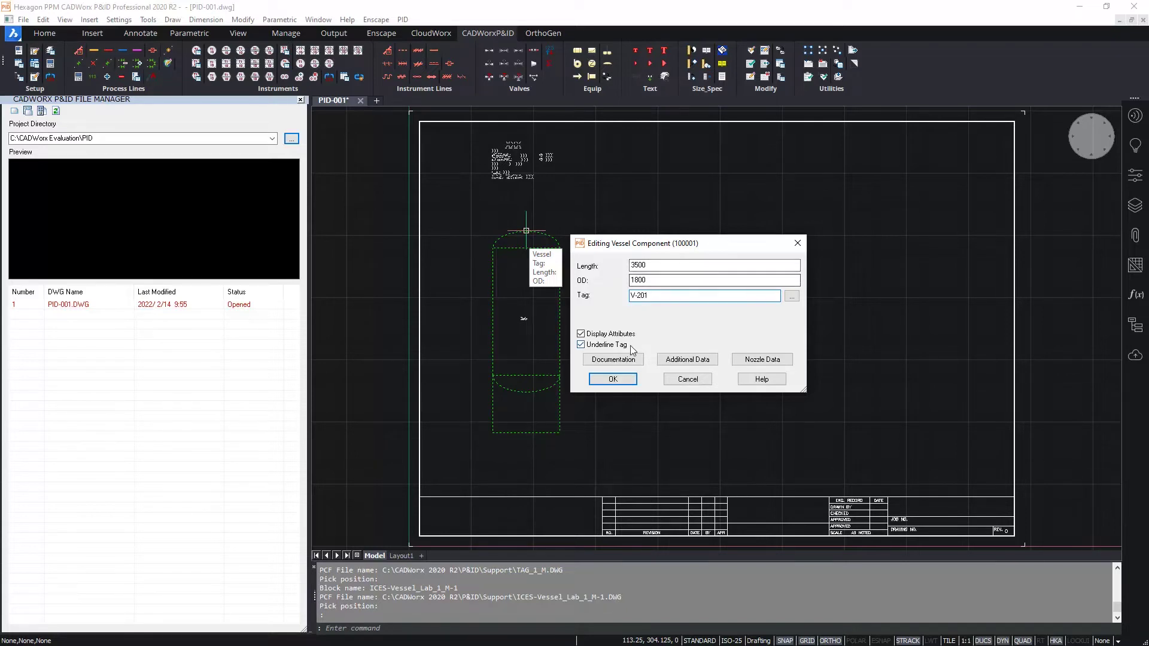
pyautogui.click(685, 360)
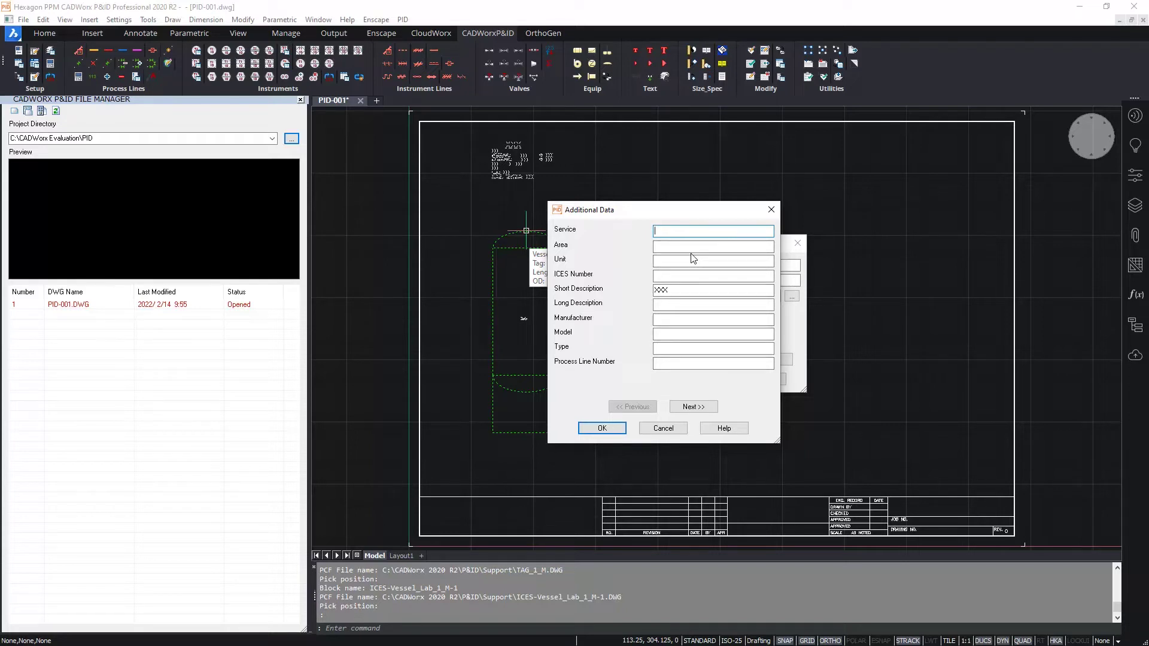
pyautogui.click(596, 429)
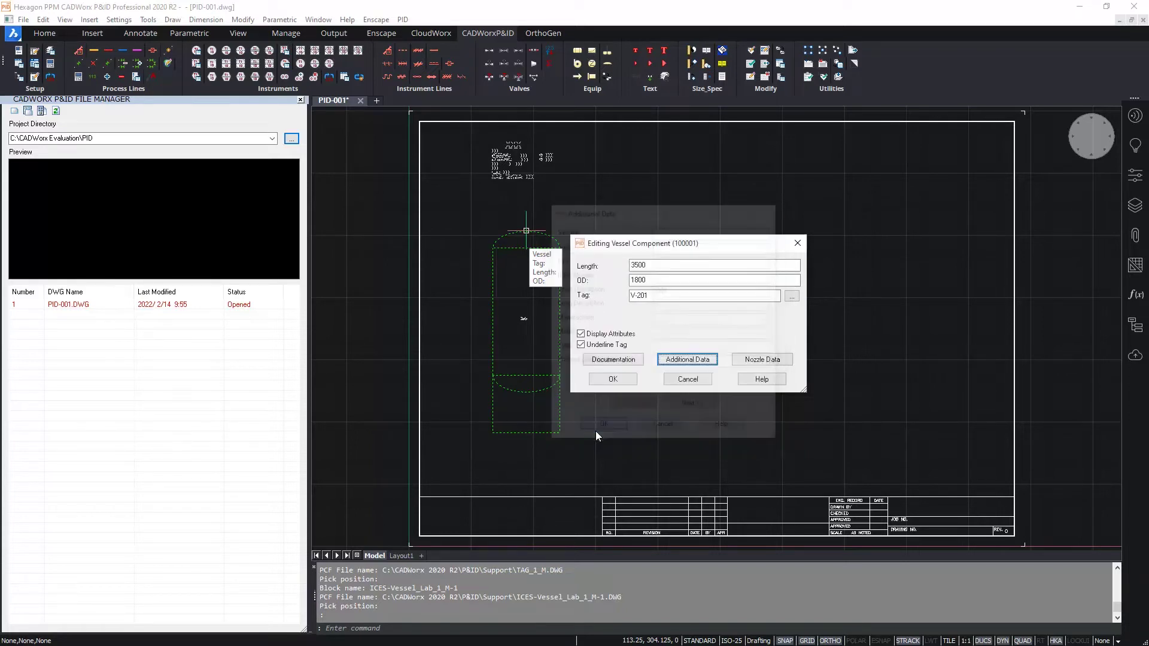
pyautogui.click(613, 379)
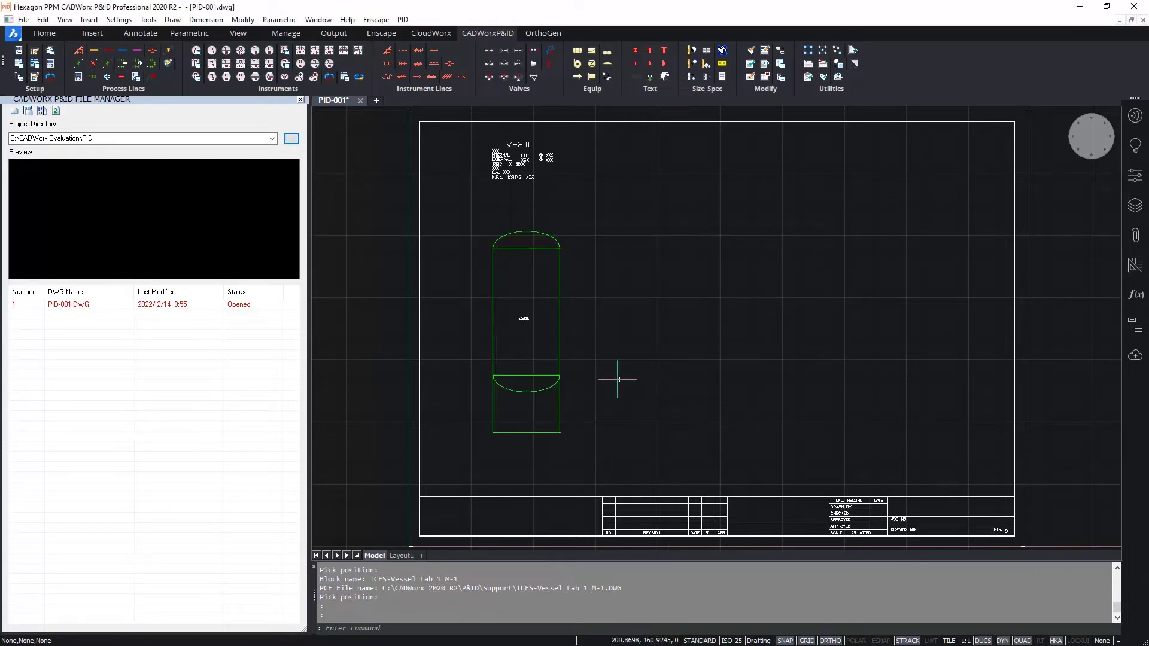
# Step: Pan and zoom around the vessel to check the V-201 tag and data text
pyautogui.scroll(5, 539, 329)
pyautogui.moveTo(549, 200); pyautogui.dragTo(571, 461, button='middle')
pyautogui.moveTo(578, 242); pyautogui.dragTo(598, 380, button='middle')
pyautogui.moveTo(465, 78); pyautogui.dragTo(465, 167, button='middle')
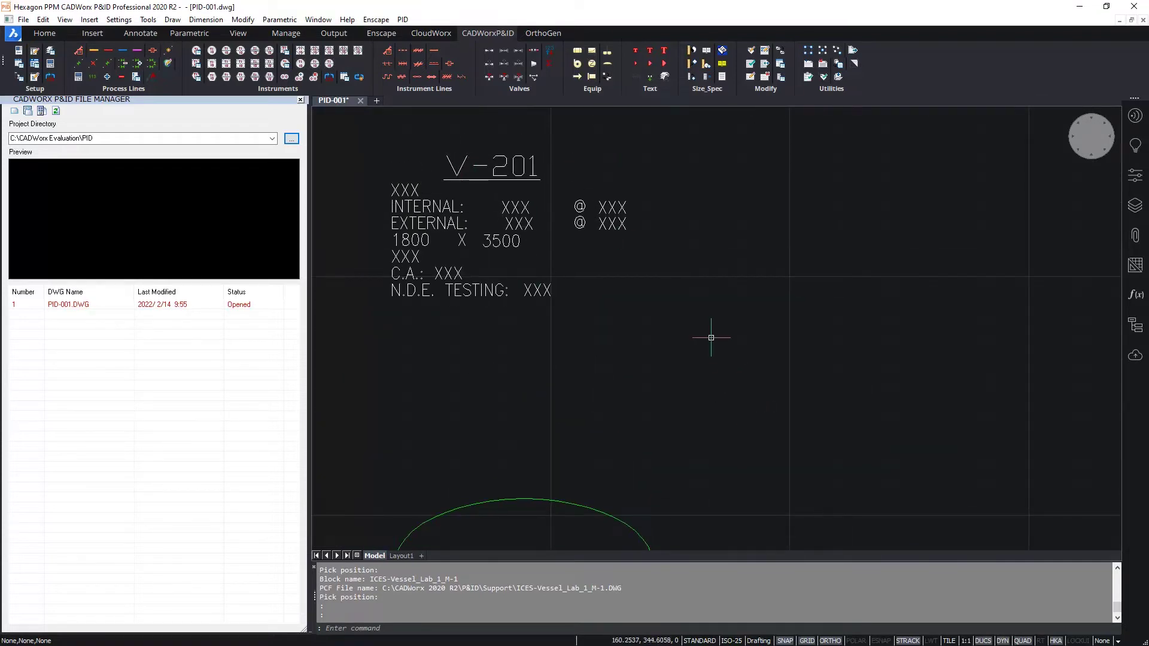
pyautogui.scroll(-2, 711, 337)
pyautogui.moveTo(725, 382); pyautogui.dragTo(620, 224, button='middle')
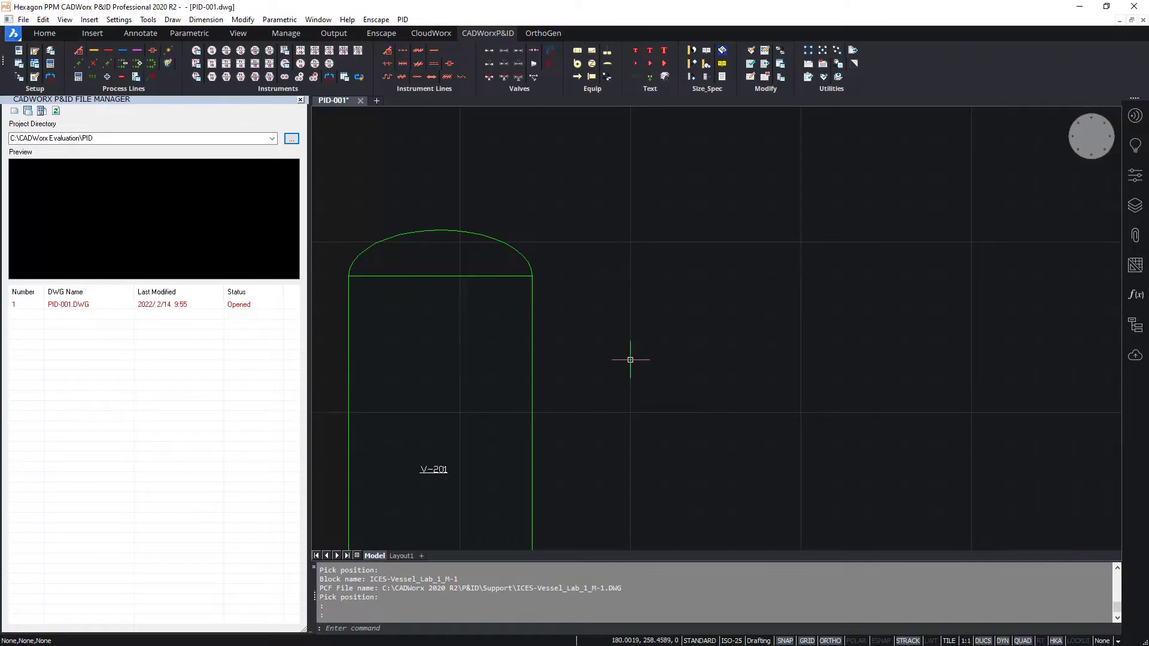
pyautogui.moveTo(630, 390); pyautogui.dragTo(637, 310, button='middle')
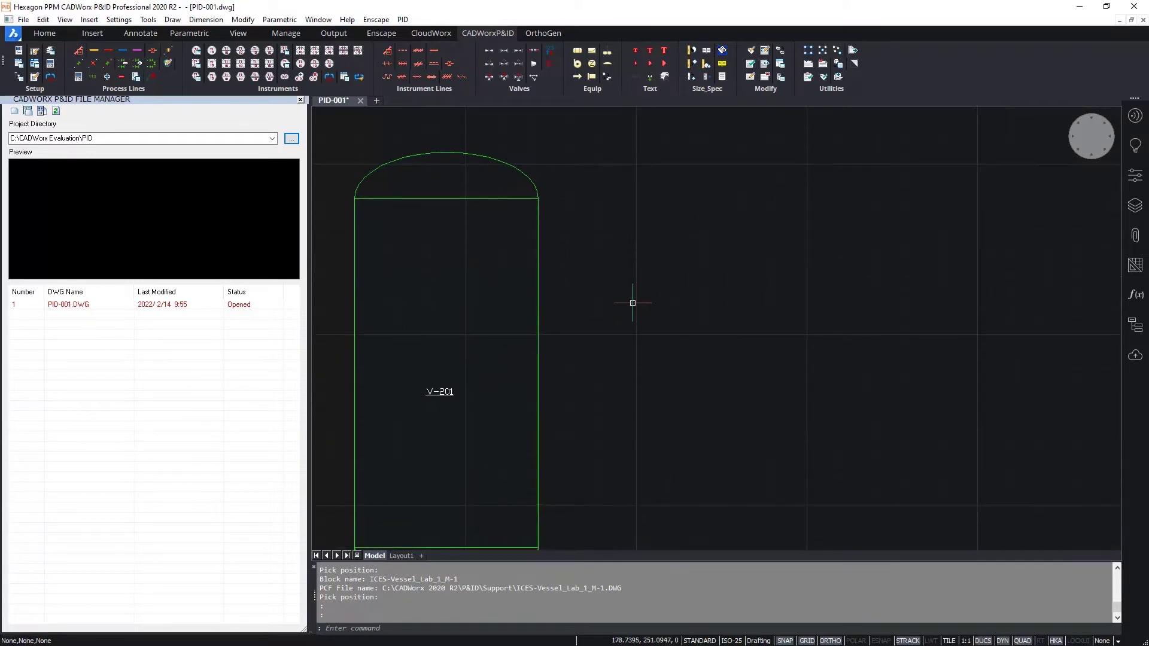
# Step: Place a 'Nozzle - flange w/o blind' on the vessel's upper right wall, pointing right
pyautogui.click(594, 75)
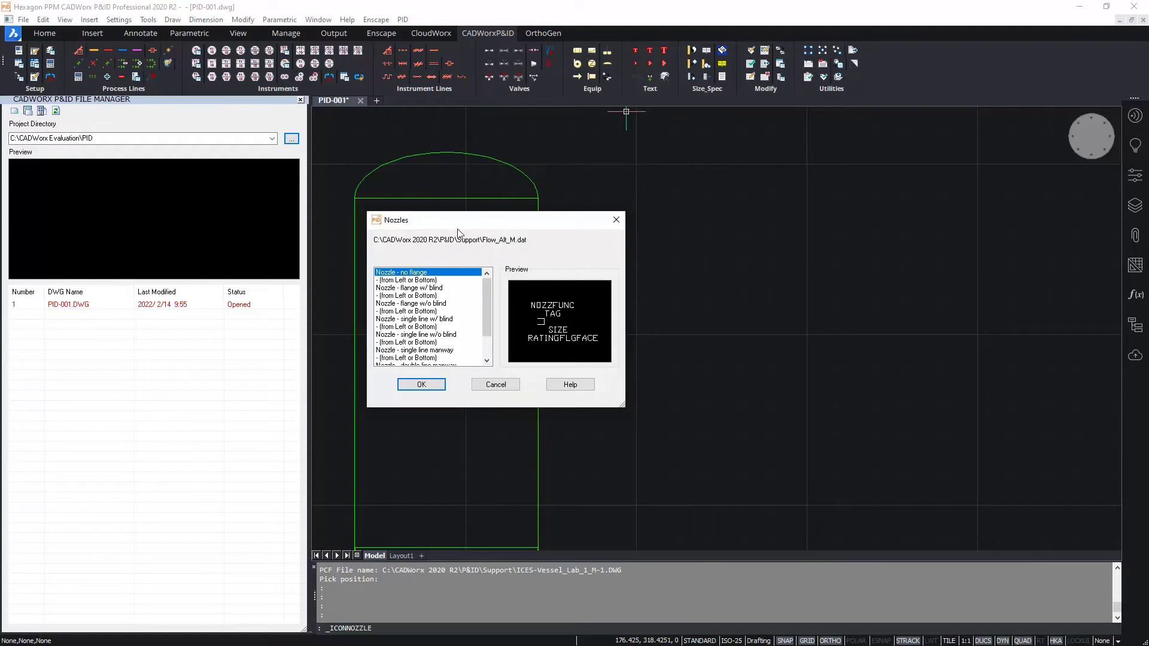
pyautogui.click(444, 304)
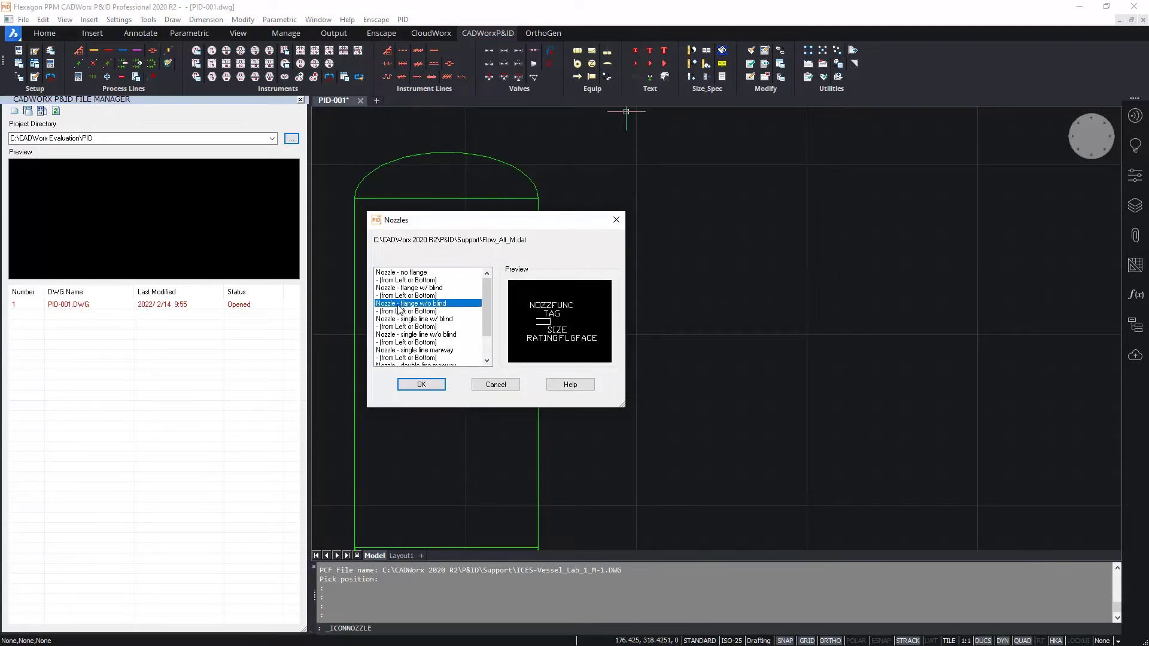
pyautogui.click(420, 385)
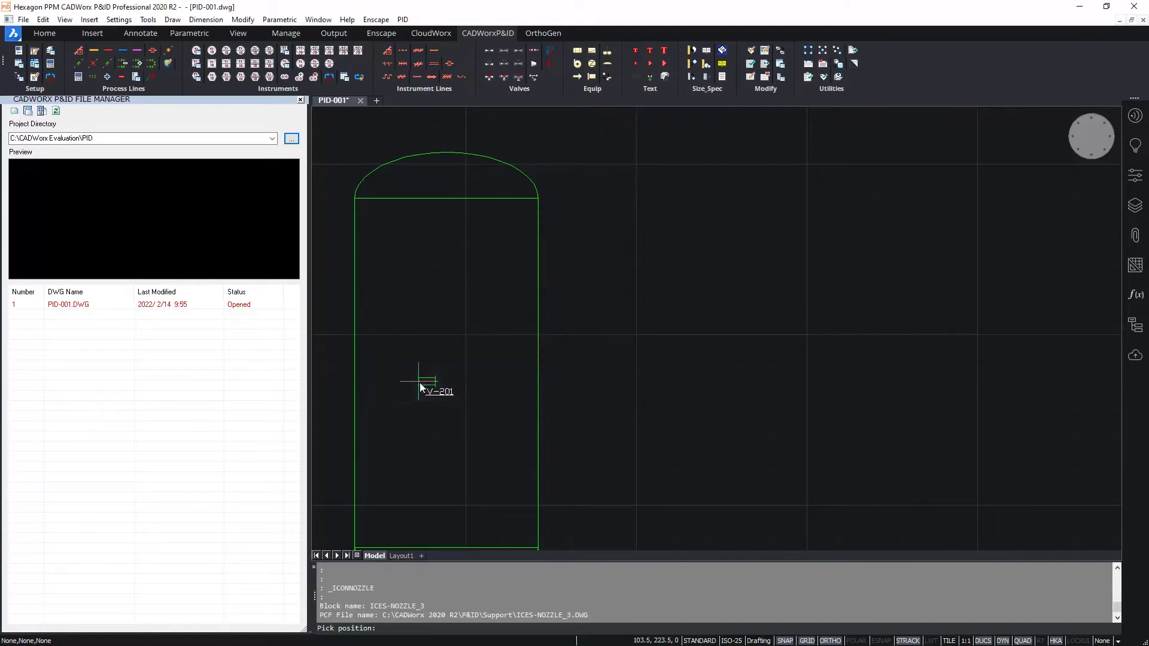
pyautogui.click(538, 232)
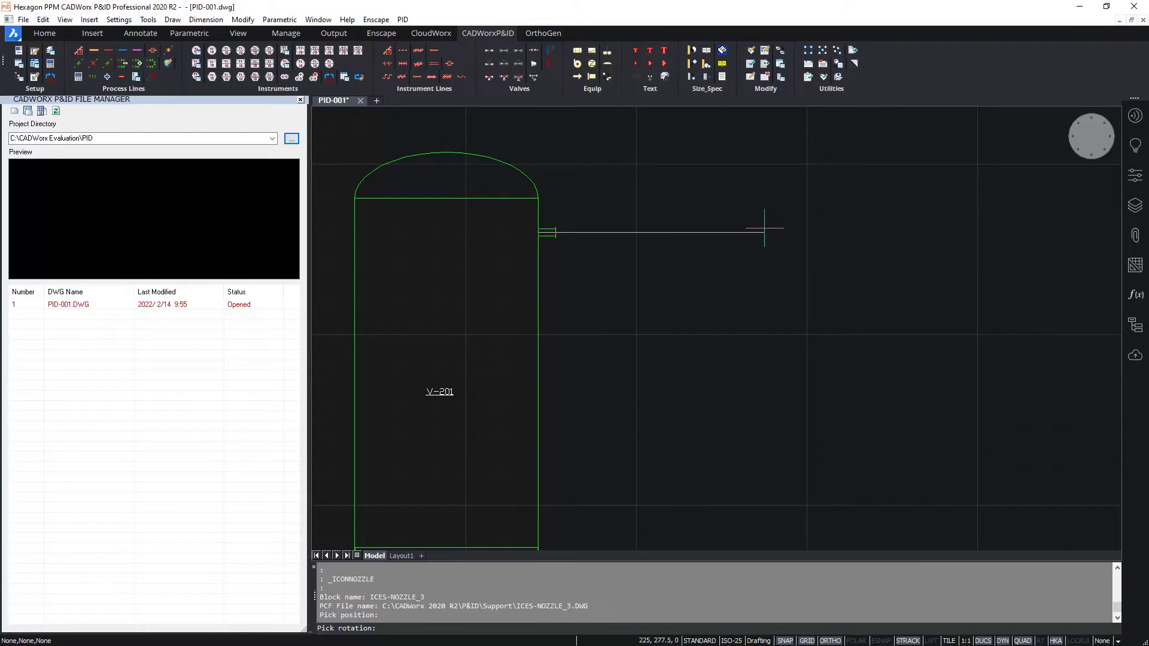
pyautogui.click(764, 228)
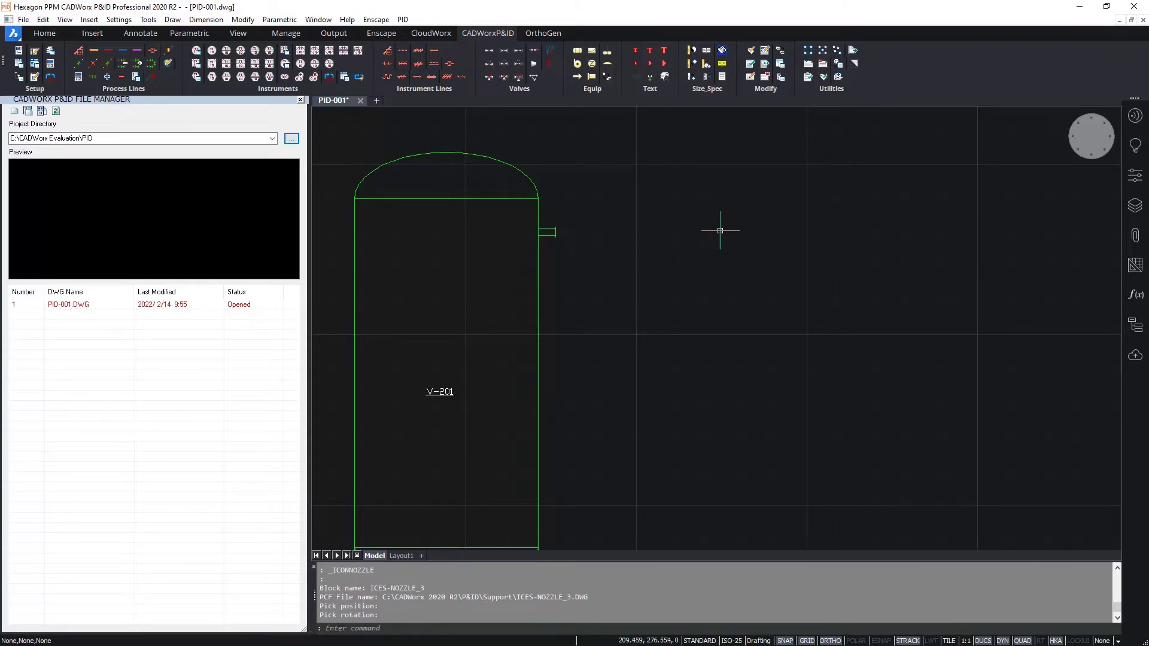
# Step: Confirm the new nozzle's tag as N1
pyautogui.click(557, 232)
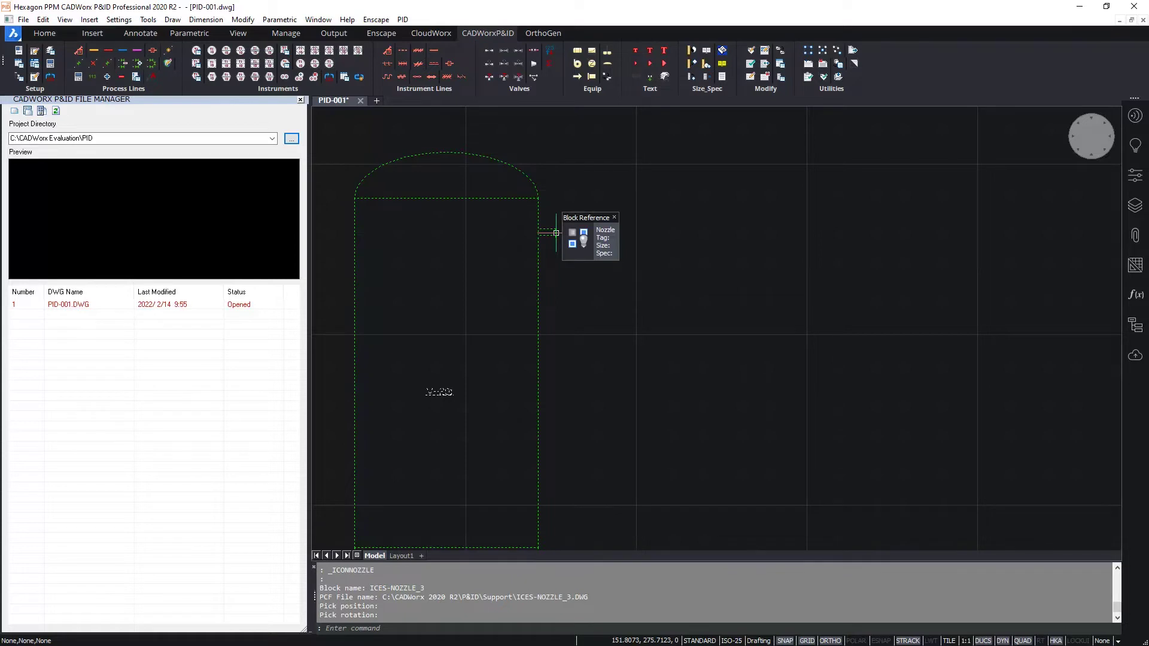
pyautogui.doubleClick(557, 231)
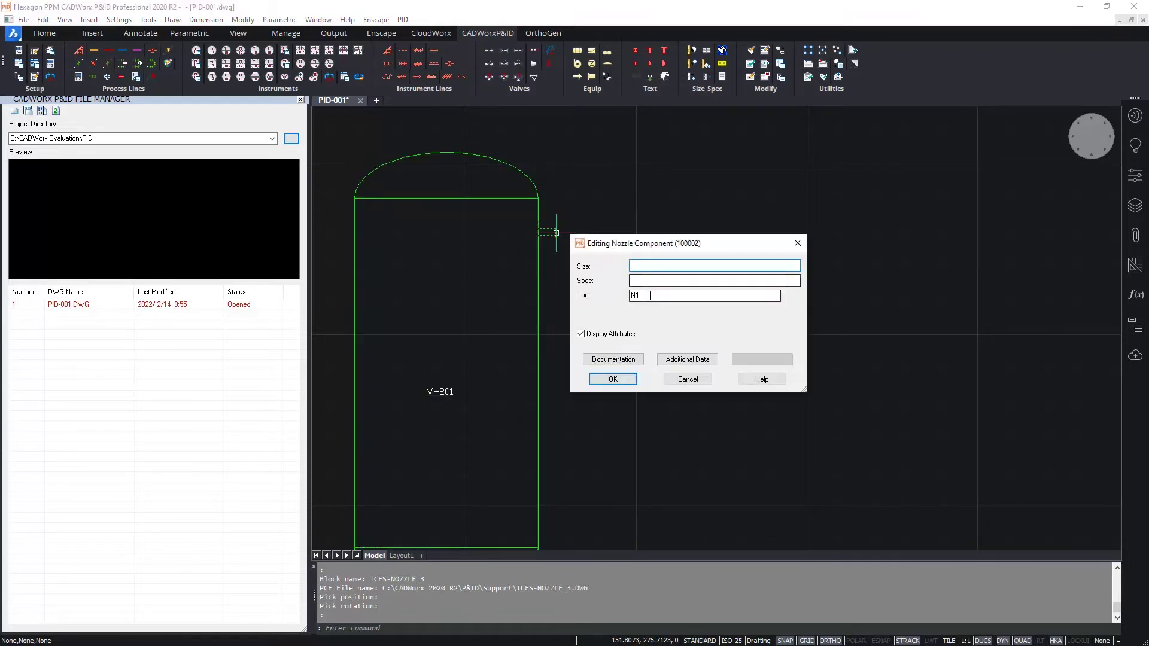
pyautogui.click(650, 295)
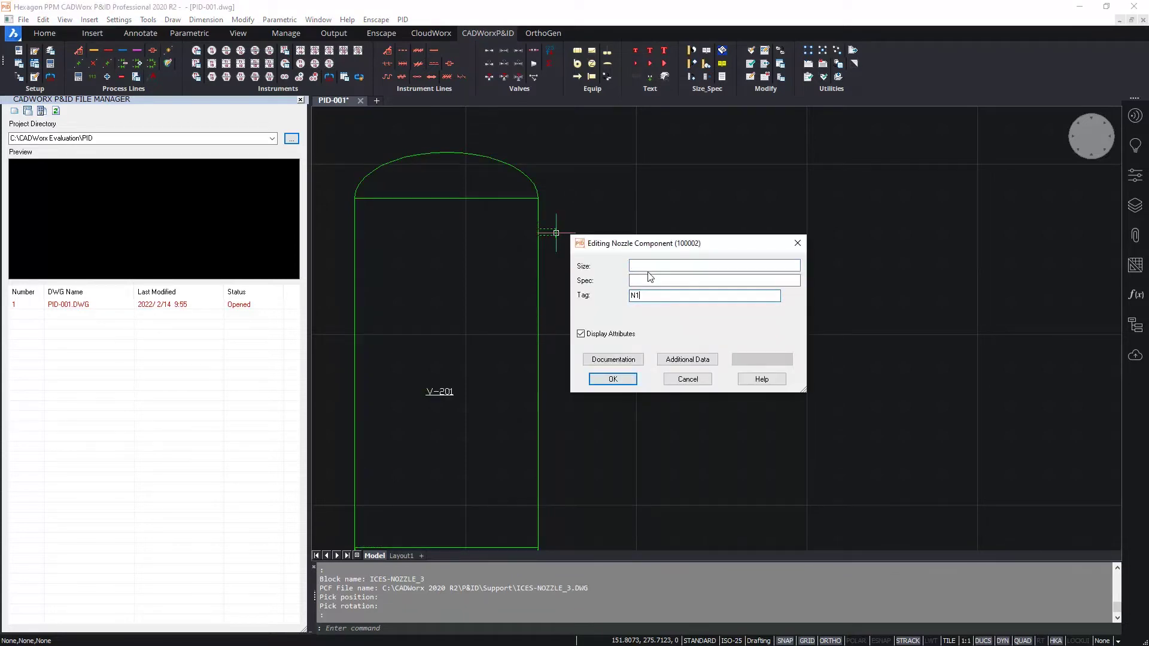
pyautogui.click(613, 379)
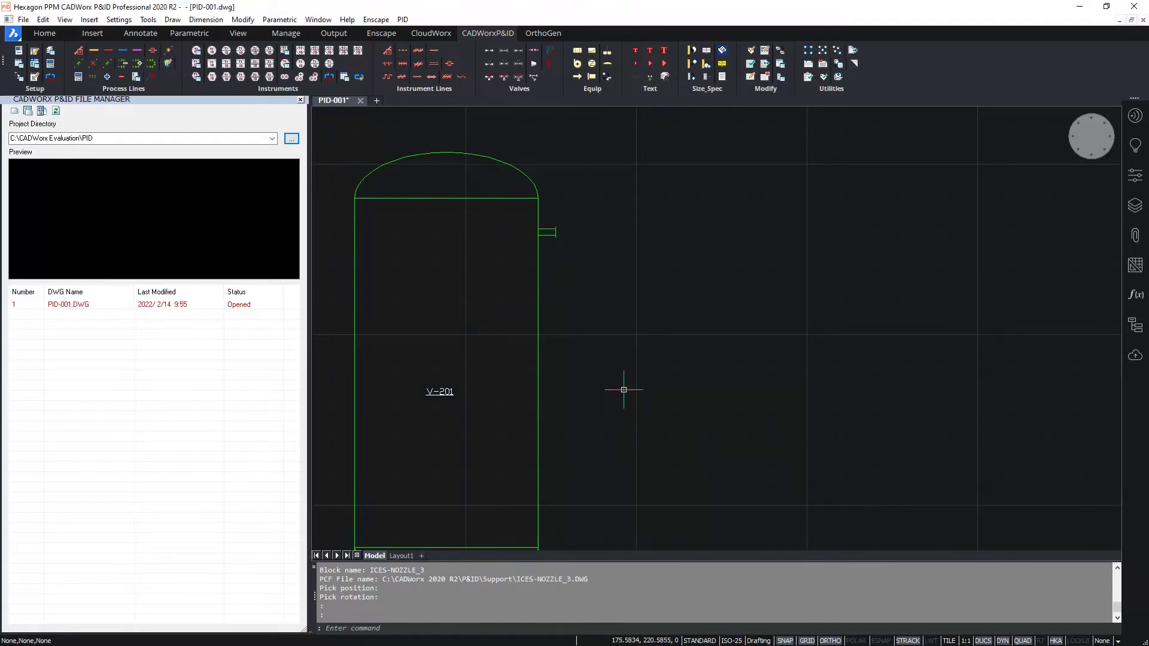
# Step: Place a Pump Centrifugal (Y axis) right of V-201 with its tag and service data labels below
pyautogui.scroll(-1, 623, 389)
pyautogui.scroll(-1, 650, 439)
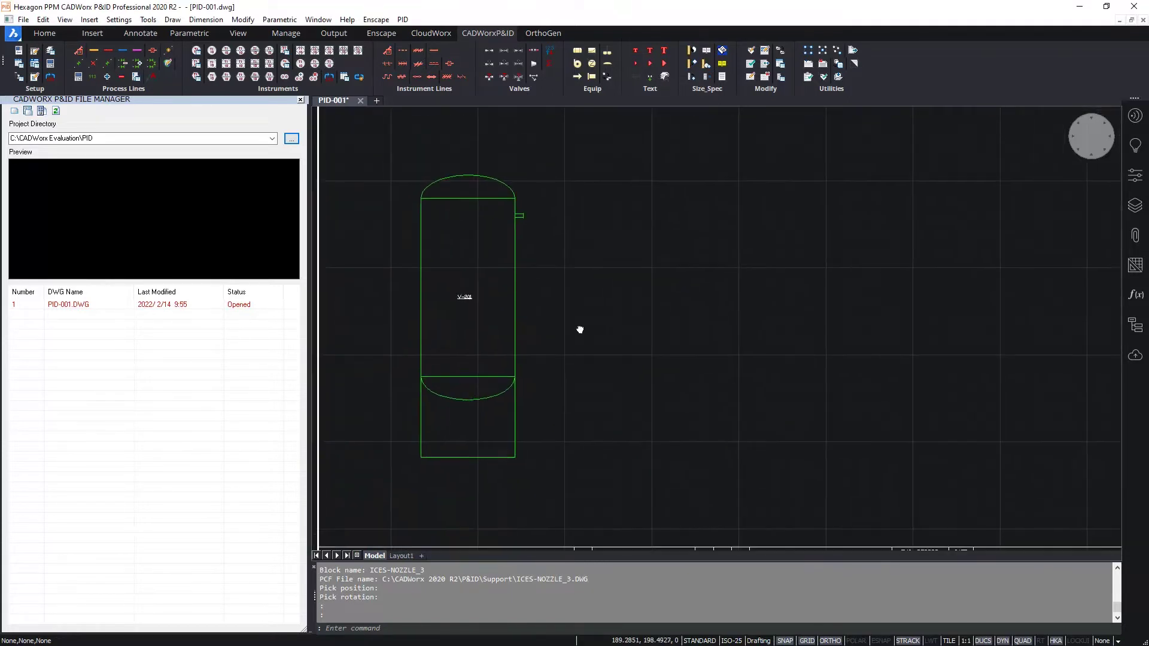
pyautogui.moveTo(580, 329); pyautogui.dragTo(578, 330, button='middle')
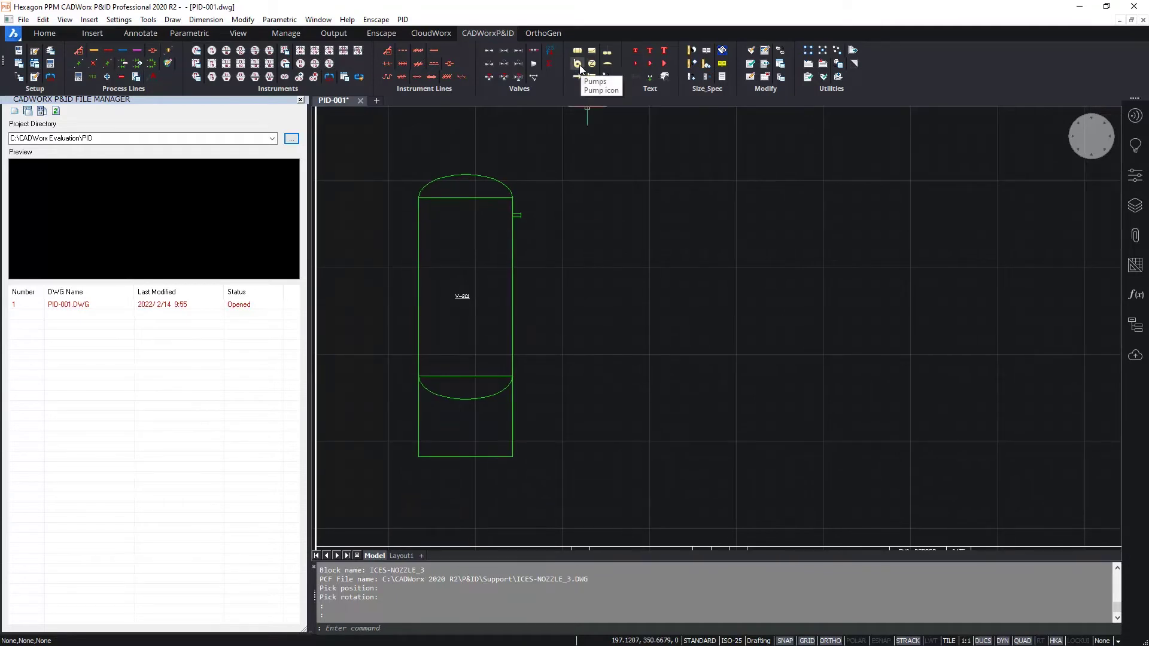
pyautogui.click(578, 64)
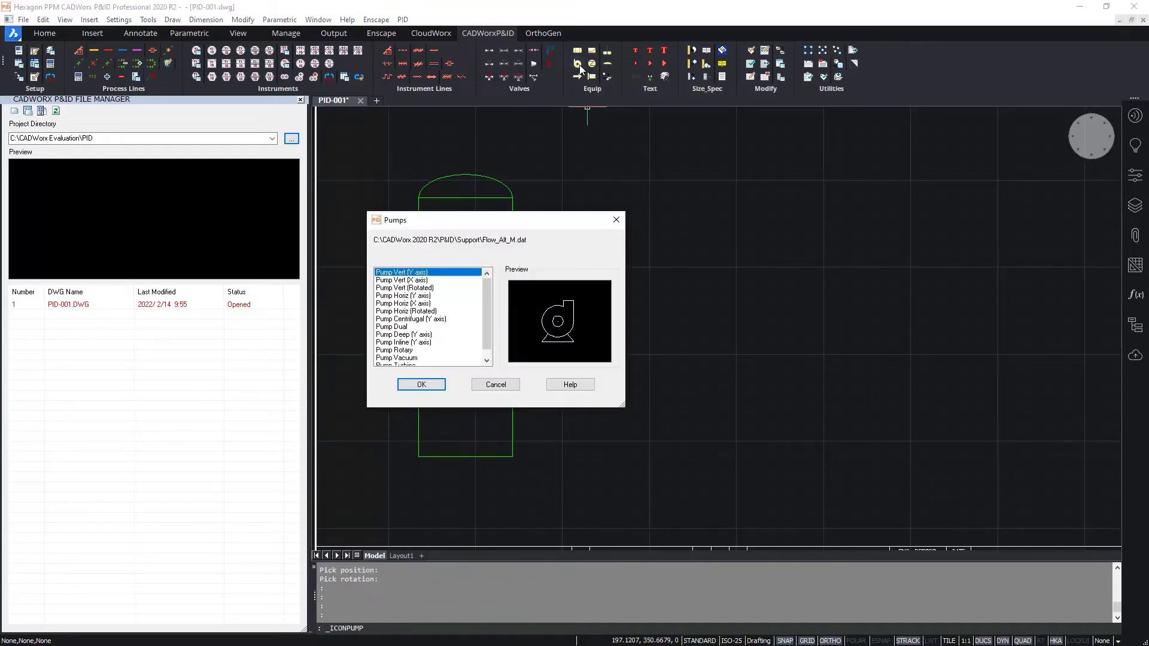
pyautogui.click(426, 319)
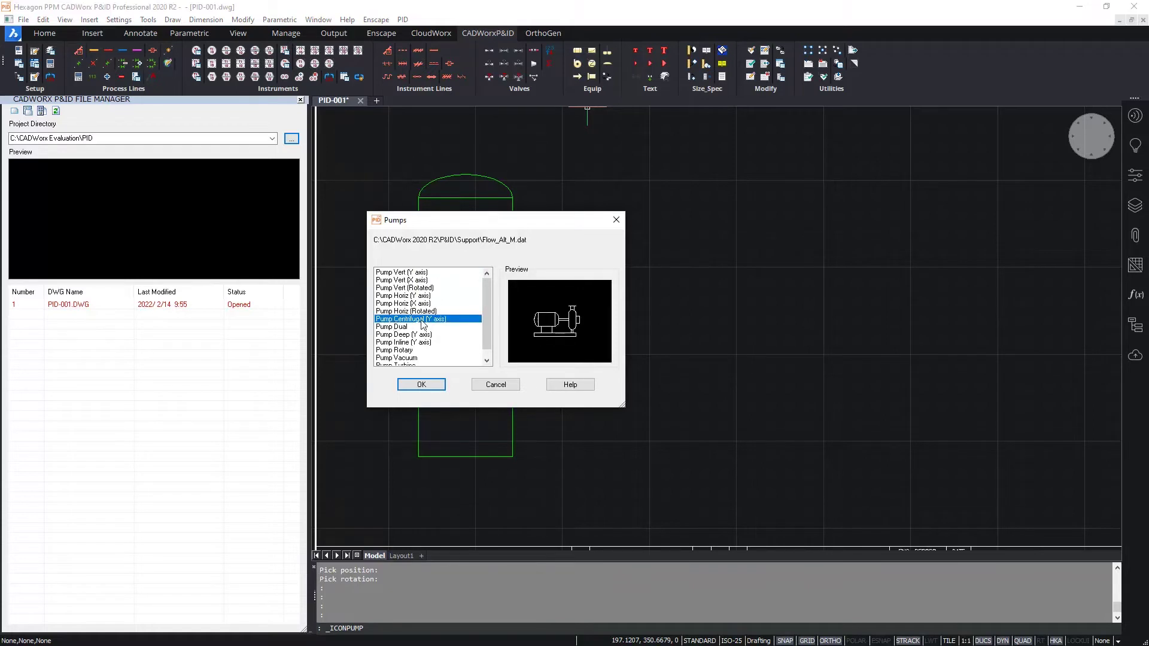
pyautogui.click(422, 385)
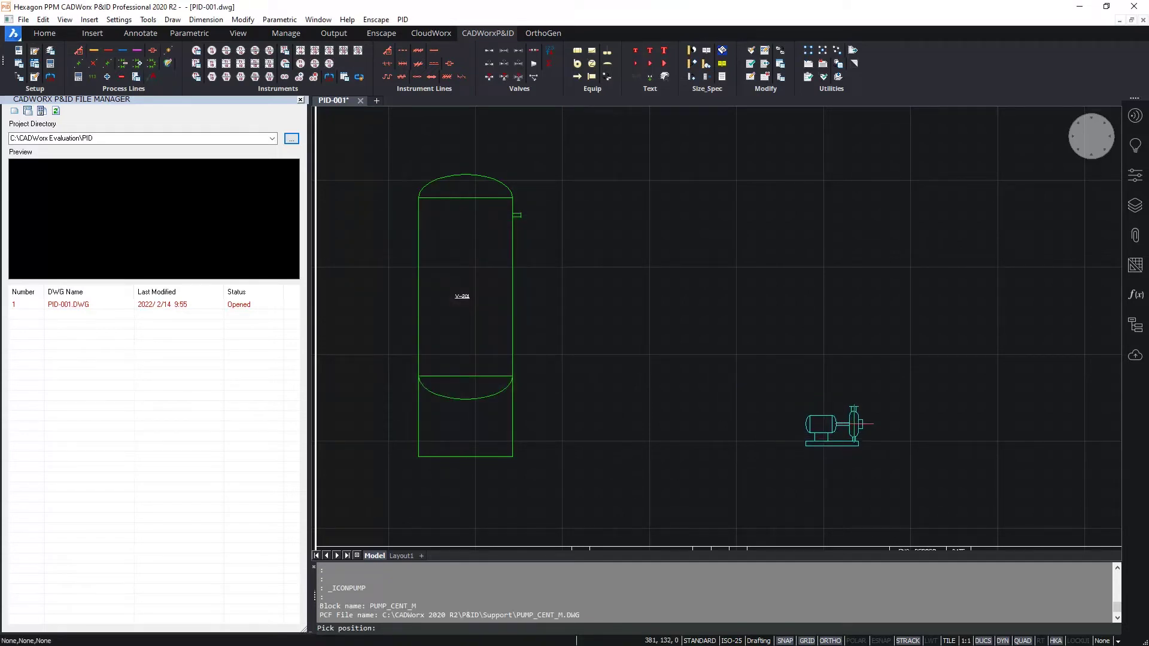
pyautogui.click(855, 425)
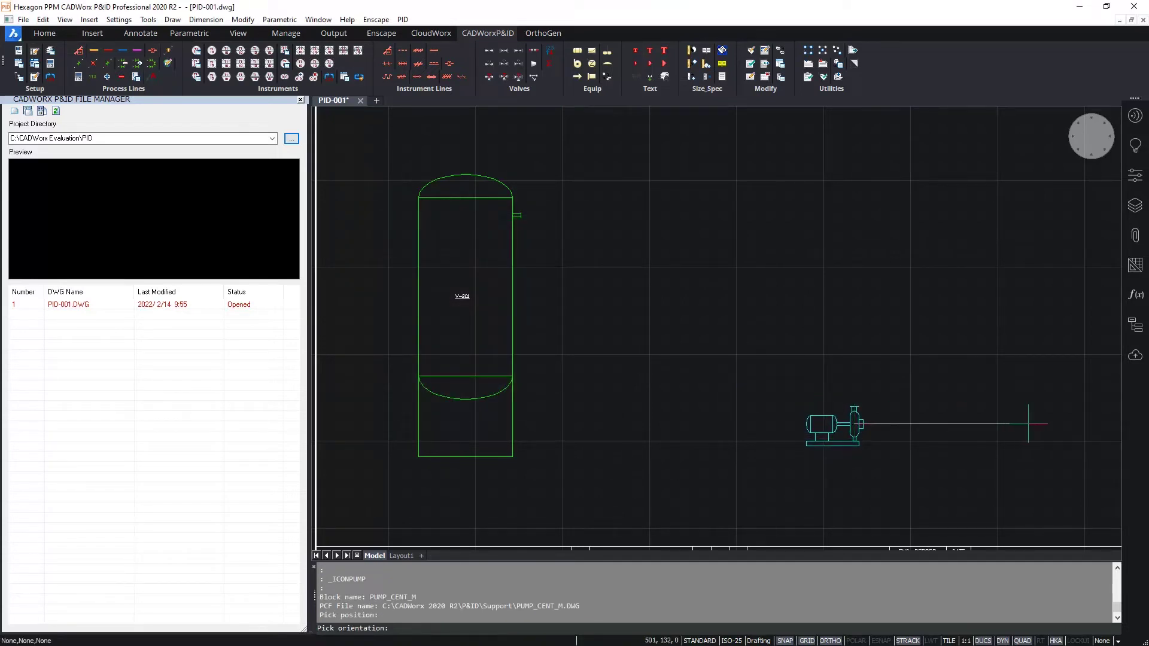
pyautogui.click(1028, 424)
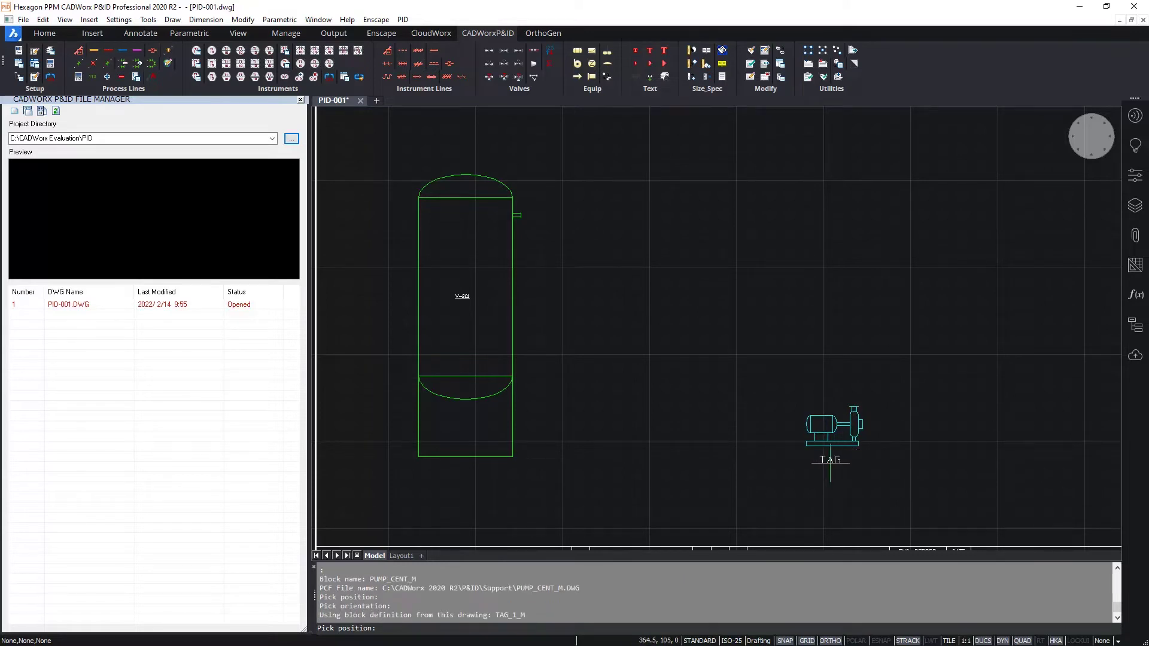
pyautogui.click(830, 463)
pyautogui.moveTo(830, 463); pyautogui.dragTo(823, 350, button='middle')
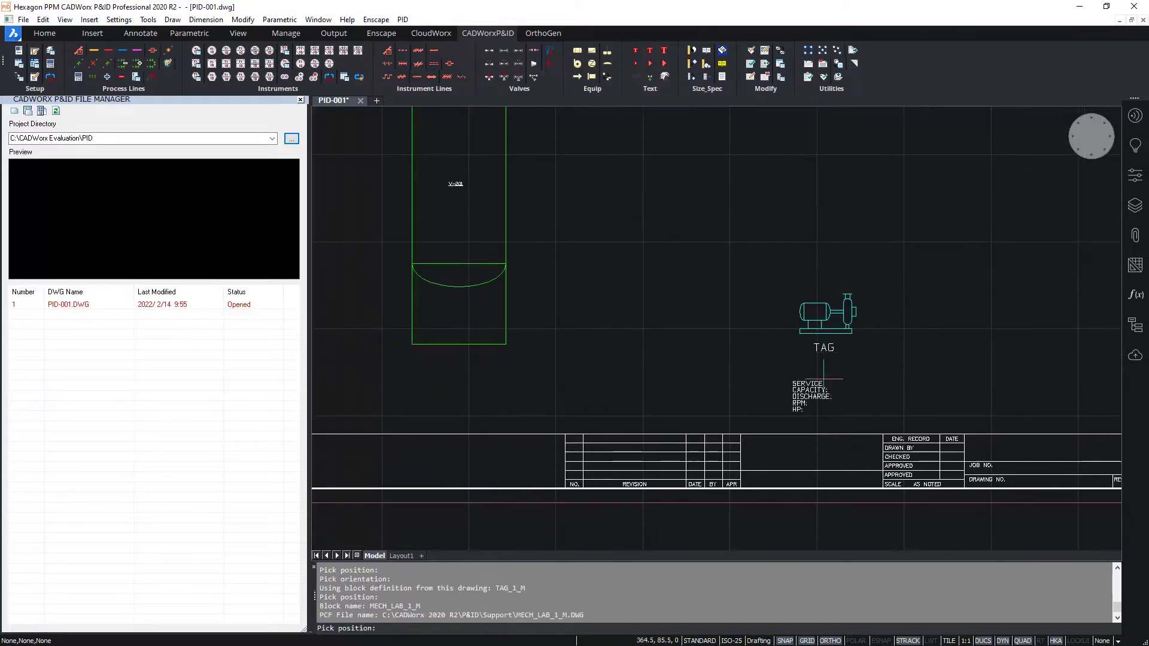
pyautogui.click(824, 381)
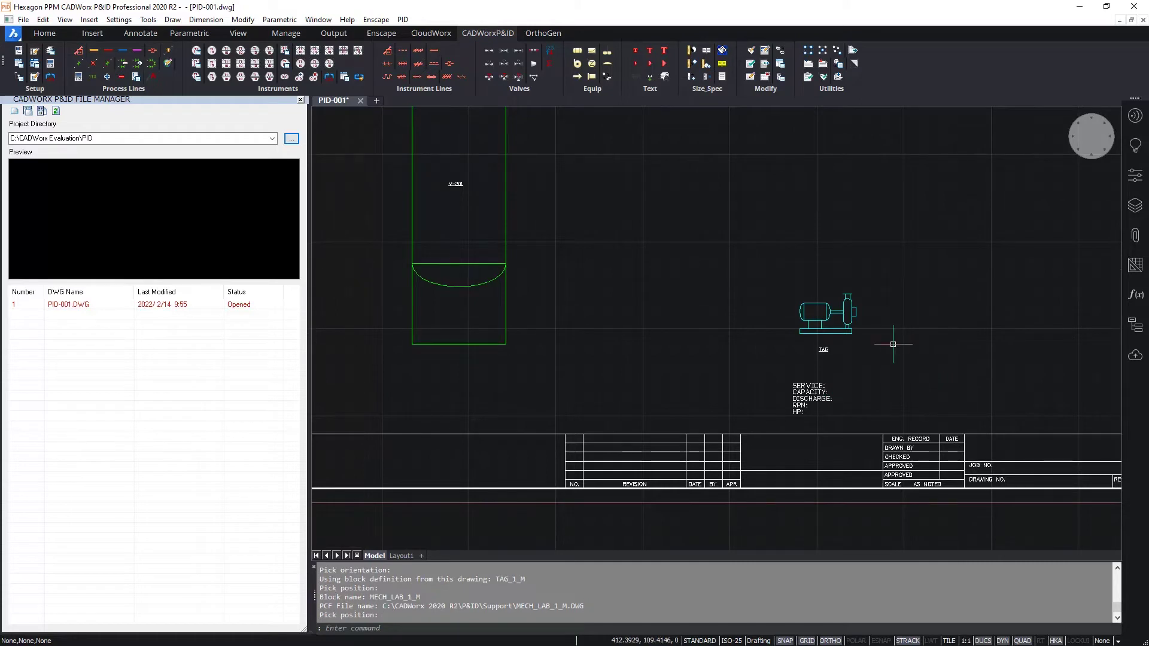
# Step: Set the pump's tag to P-101
pyautogui.click(887, 288)
pyautogui.click(797, 350)
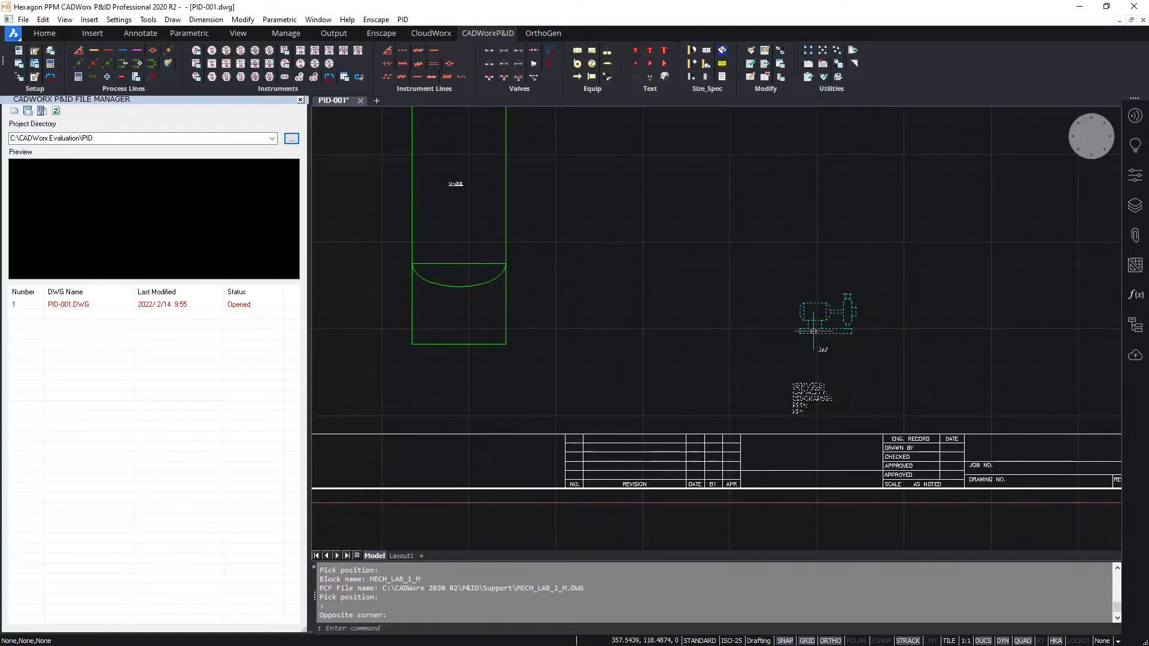
pyautogui.doubleClick(826, 313)
pyautogui.press('Tab')
pyautogui.press('Tab')
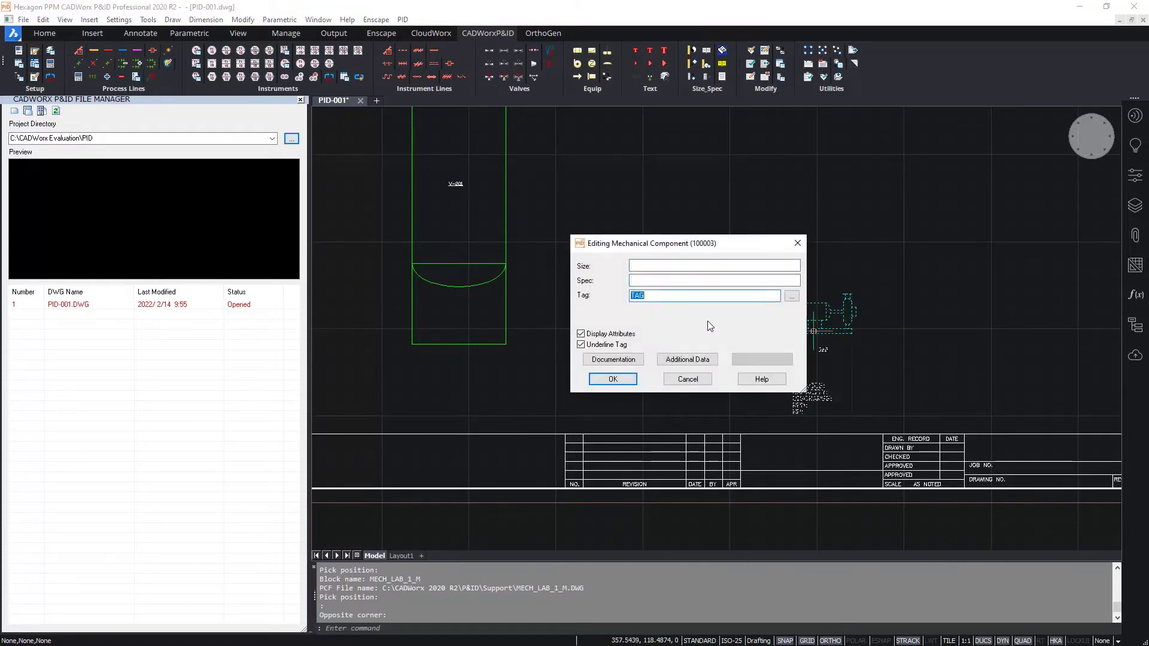
pyautogui.write('p-10')
pyautogui.press('Left')
pyautogui.press('Left')
pyautogui.press('BackSpace')
pyautogui.press('BackSpace')
pyautogui.hotkey('shift', 'End')
pyautogui.press('Delete')
pyautogui.write('P-101')
pyautogui.click(597, 378)
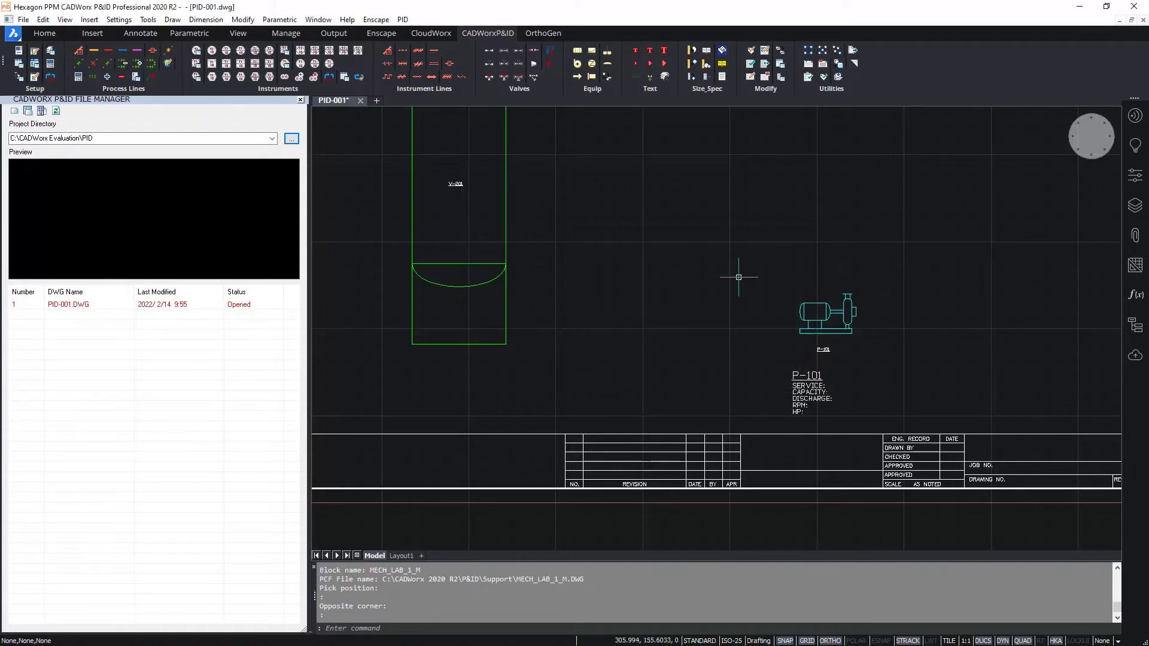
pyautogui.moveTo(735, 200); pyautogui.dragTo(736, 287, button='middle')
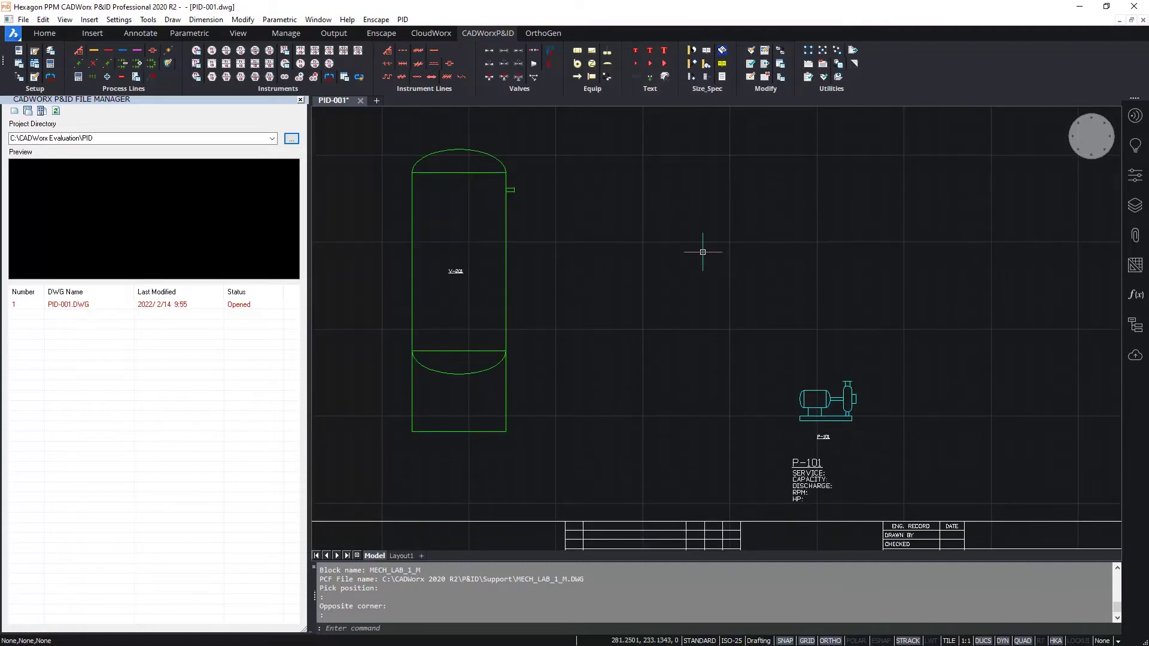
# Step: Draw a major primary process line from P-101's discharge up, left and up to nozzle N1
pyautogui.click(92, 51)
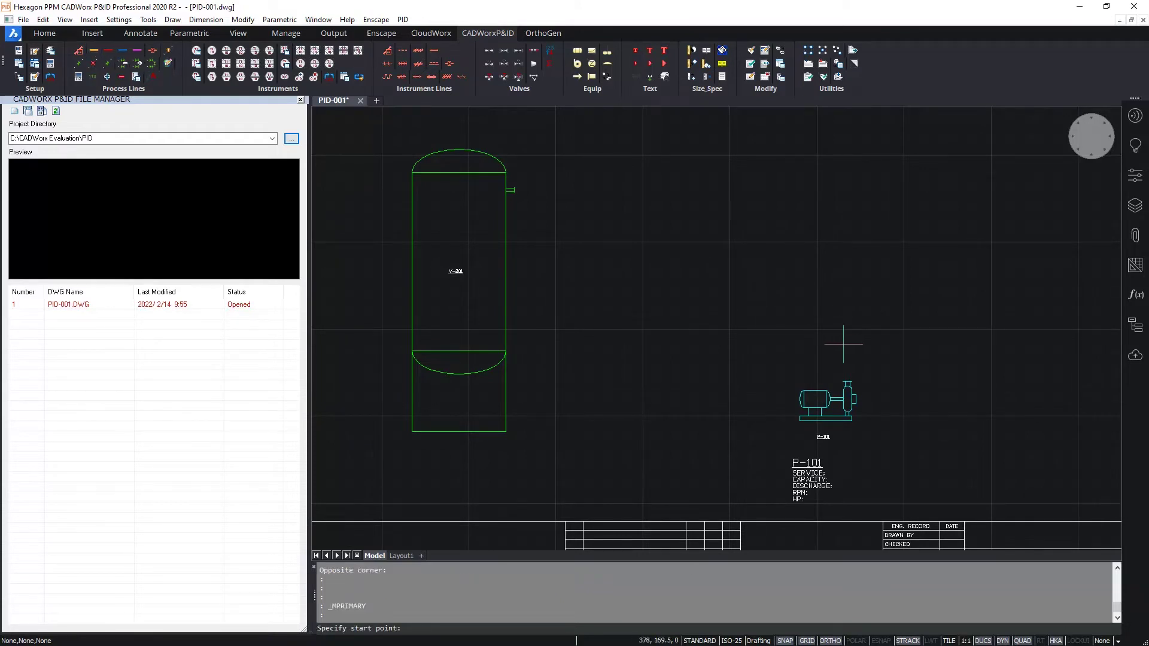
pyautogui.press('Escape')
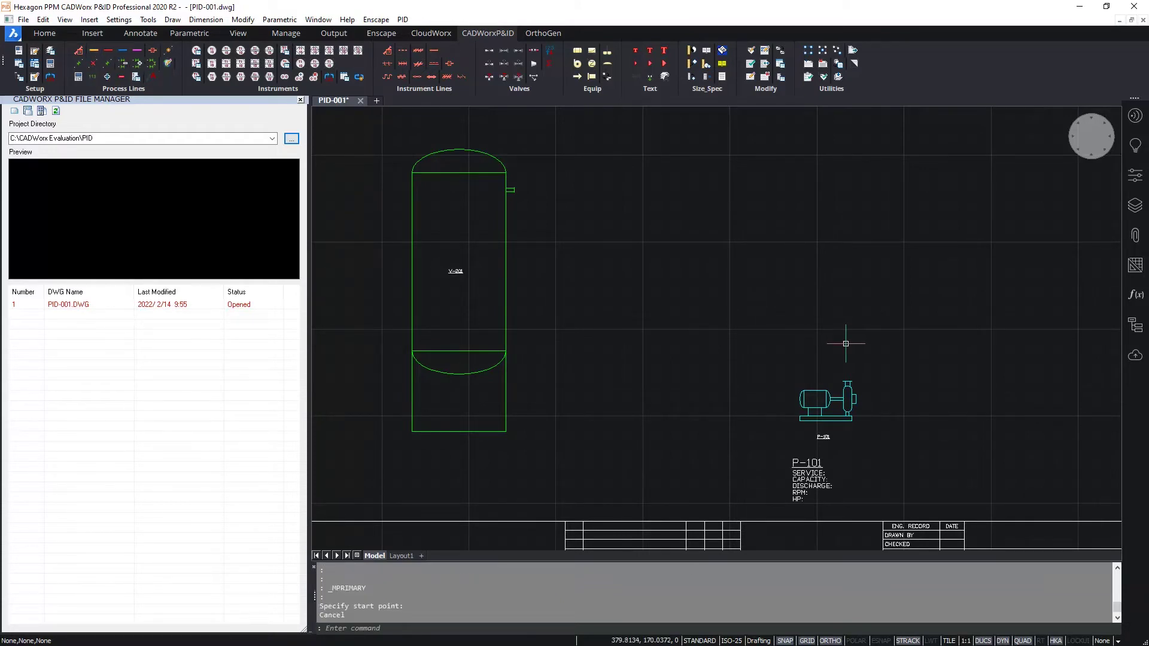
pyautogui.click(94, 53)
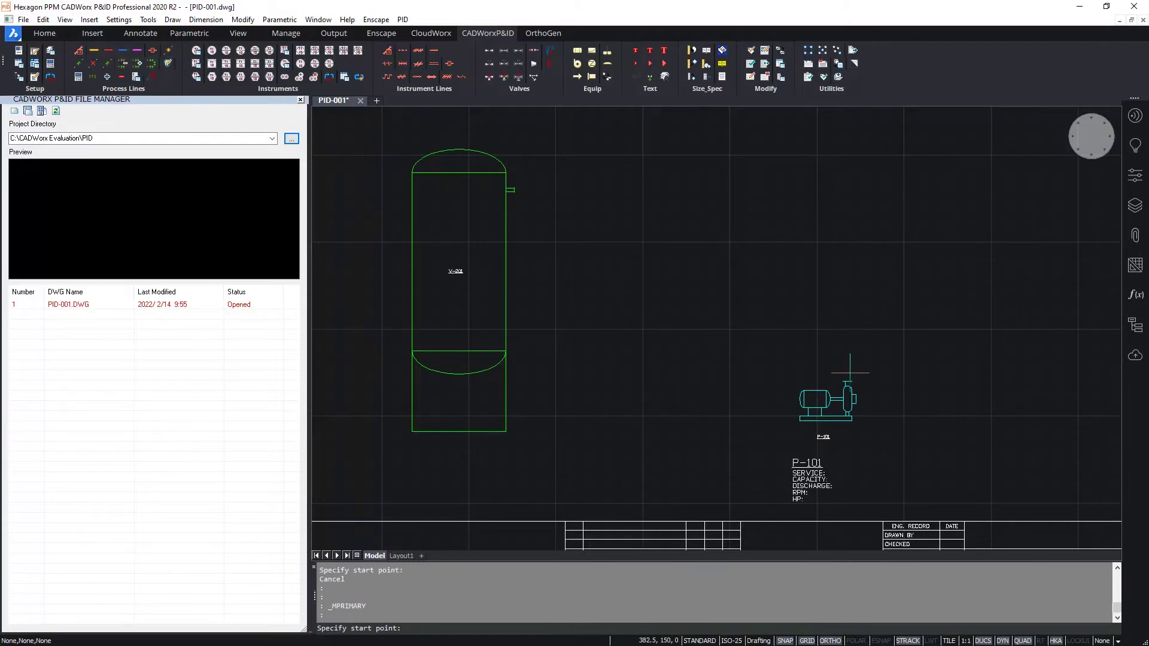
pyautogui.scroll(5, 849, 372)
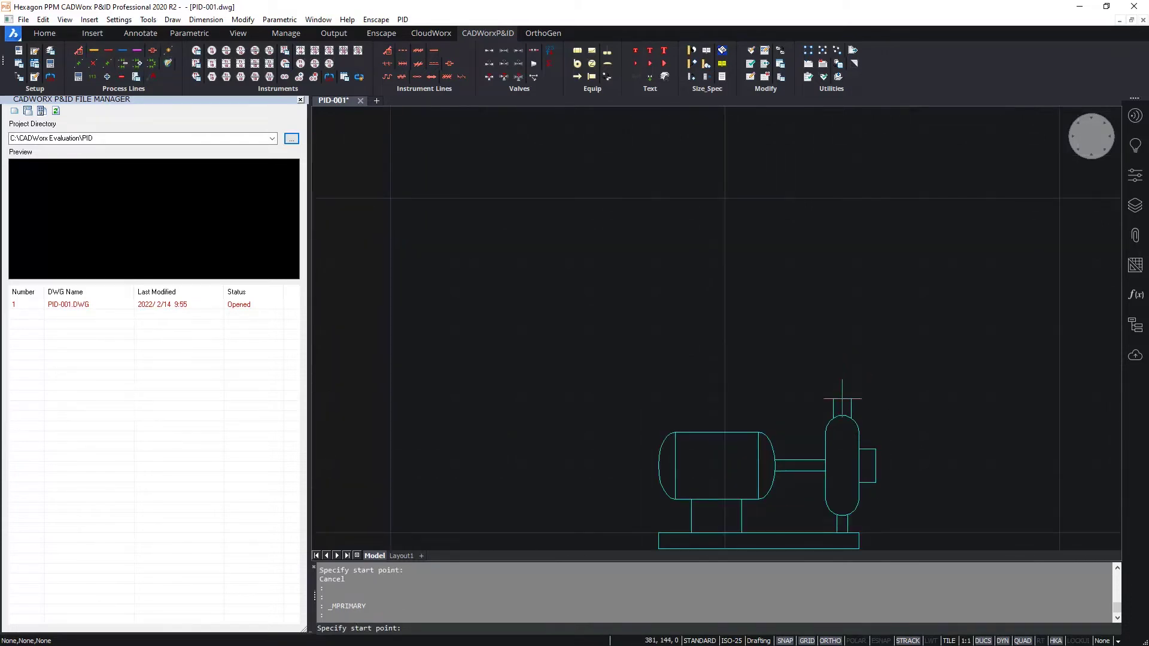
pyautogui.click(842, 398)
pyautogui.scroll(-4, 816, 195)
pyautogui.moveTo(815, 195); pyautogui.dragTo(867, 385, button='middle')
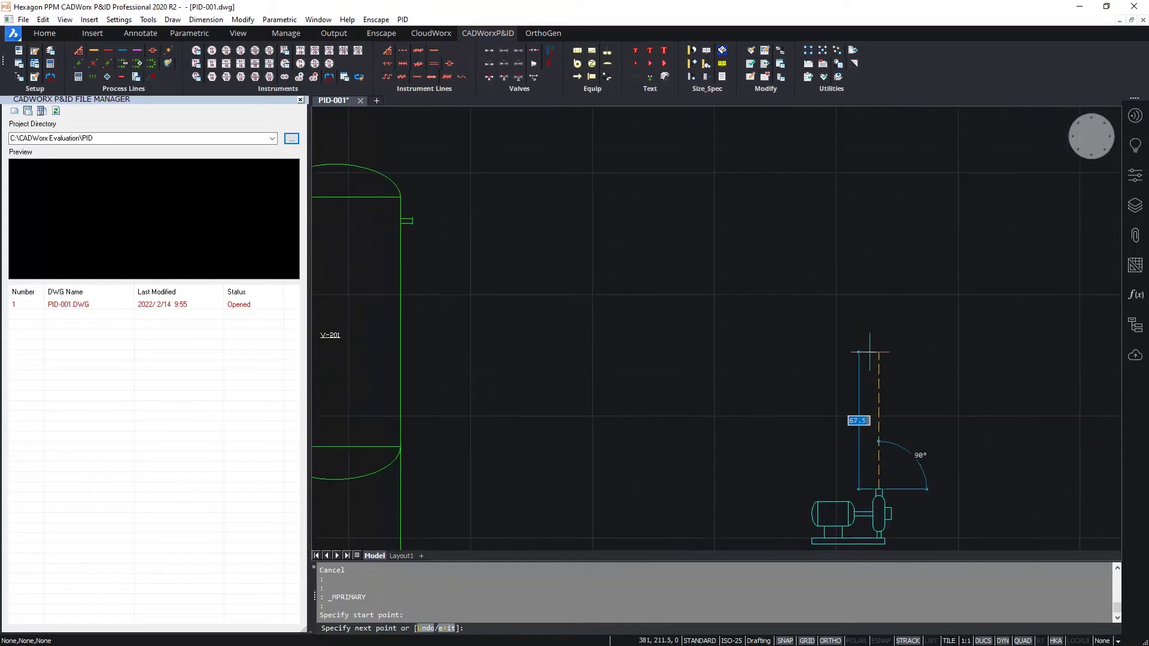
pyautogui.click(870, 352)
pyautogui.click(504, 351)
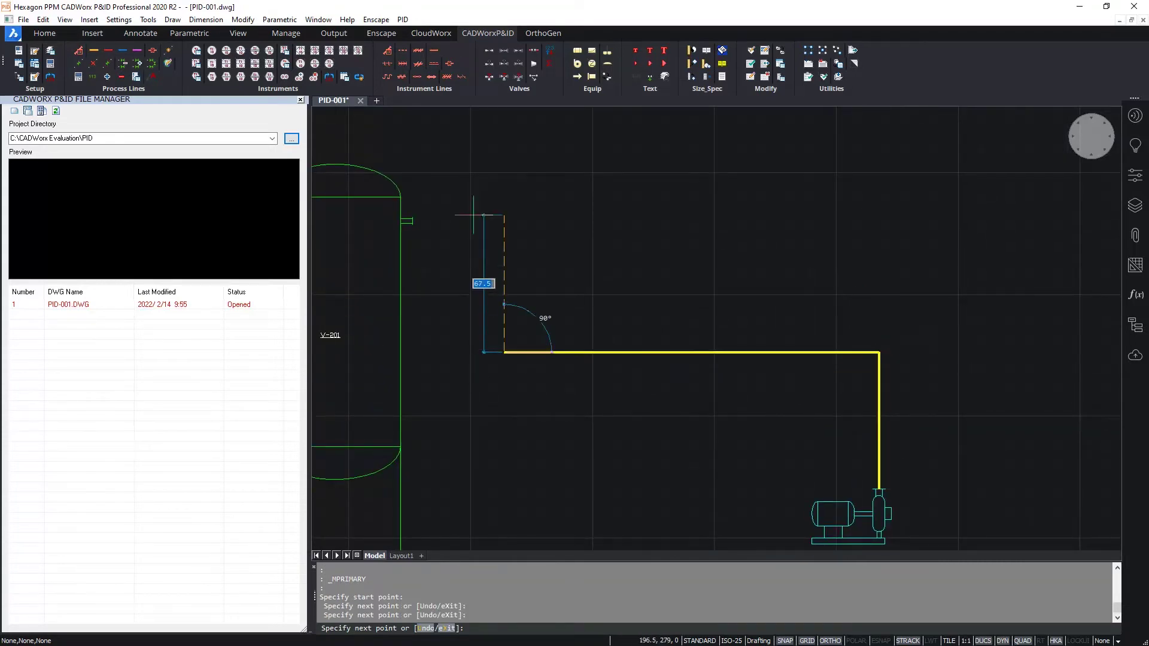
pyautogui.click(482, 227)
pyautogui.scroll(6, 419, 230)
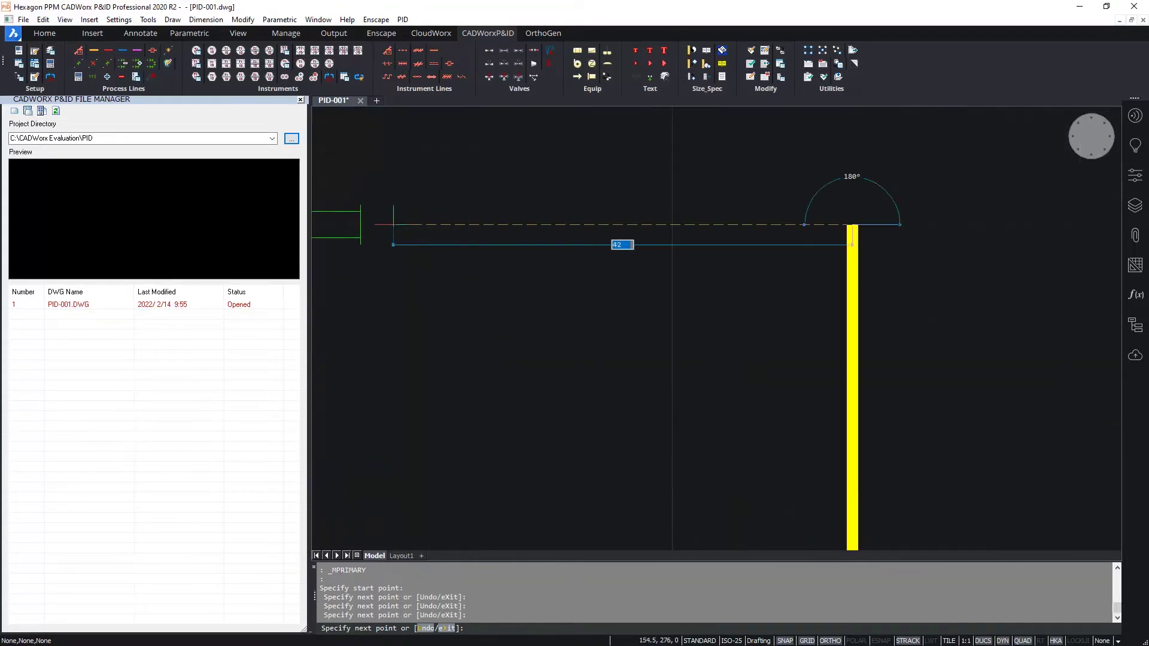
pyautogui.click(361, 224)
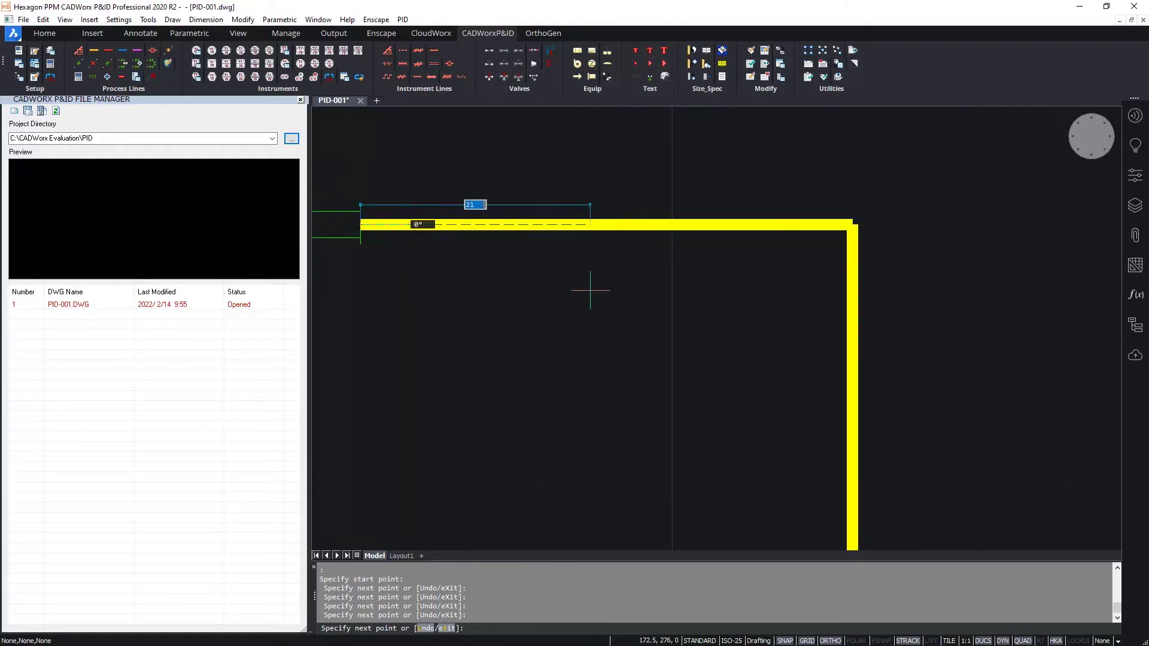
pyautogui.press('Return')
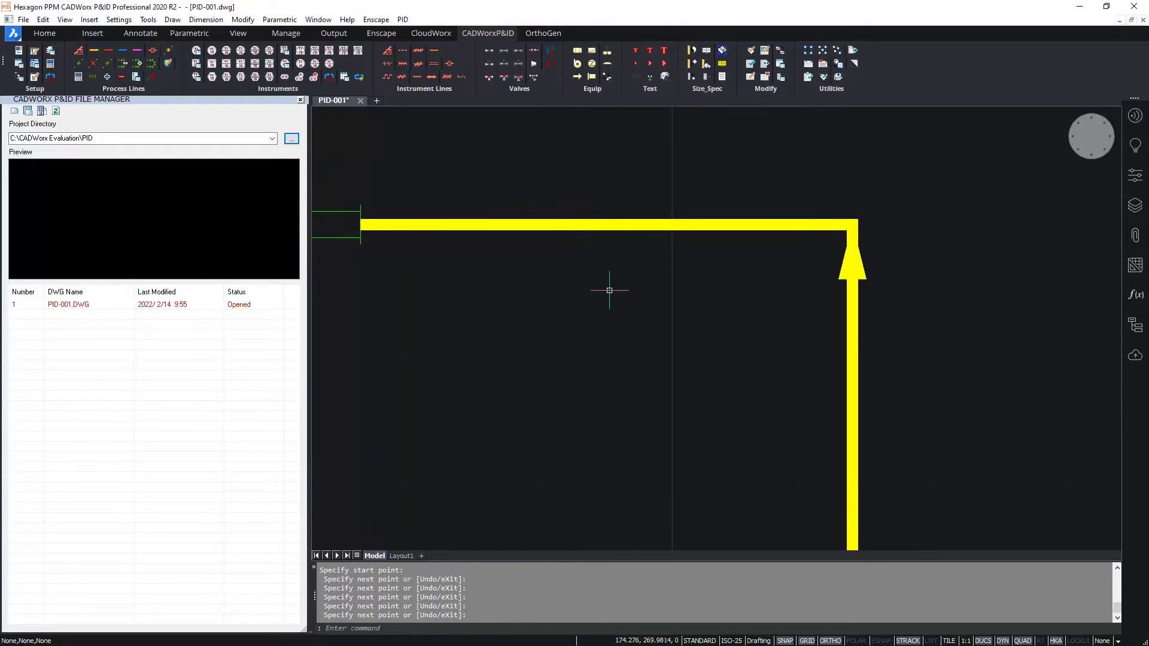
# Step: Pan along the new process line to view it from the vessel down to the pump
pyautogui.scroll(-3, 931, 313)
pyautogui.moveTo(885, 256); pyautogui.dragTo(757, 167, button='middle')
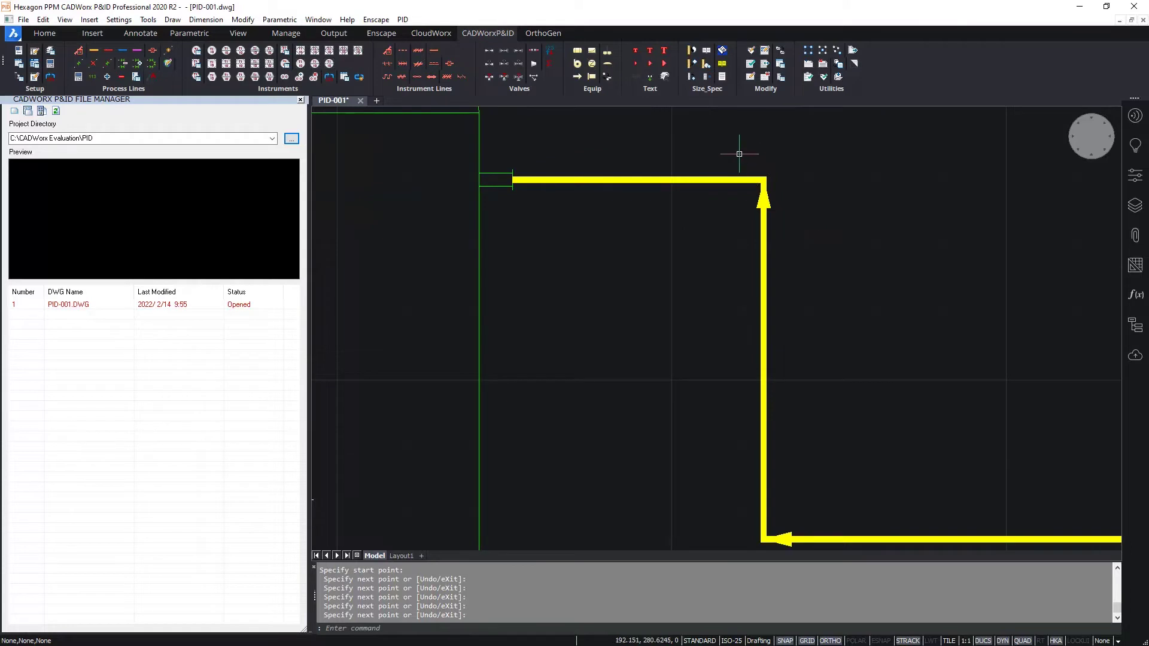
pyautogui.scroll(-1, 897, 326)
pyautogui.moveTo(898, 326); pyautogui.dragTo(659, 235, button='middle')
pyautogui.scroll(-1, 654, 231)
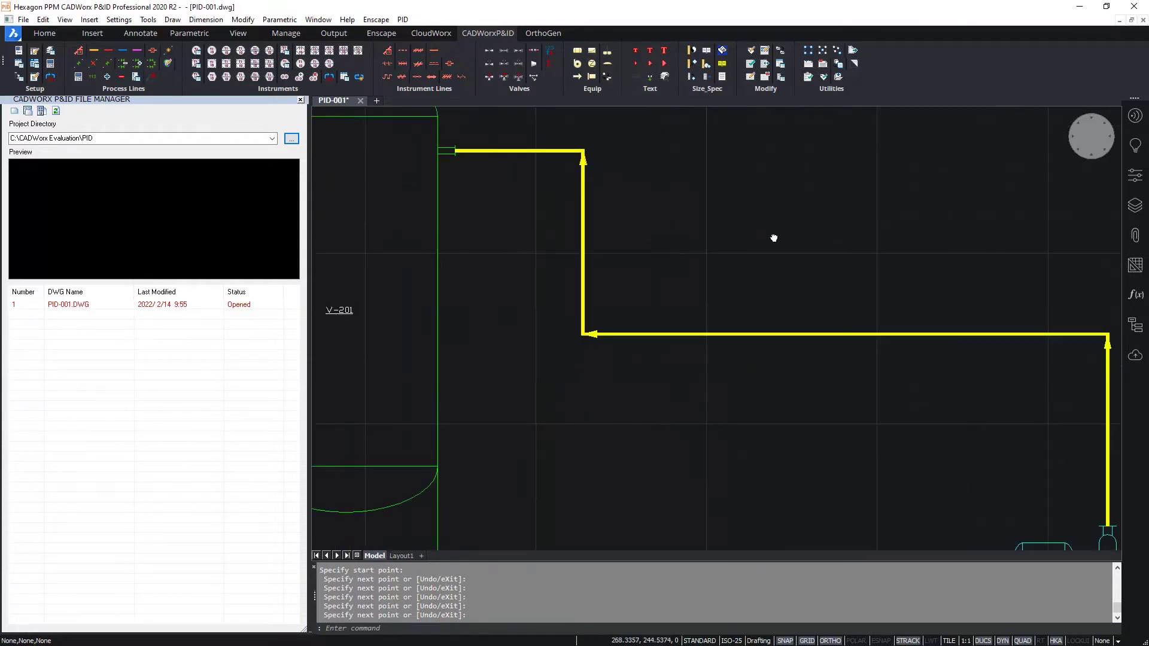
pyautogui.moveTo(772, 238); pyautogui.dragTo(609, 183, button='middle')
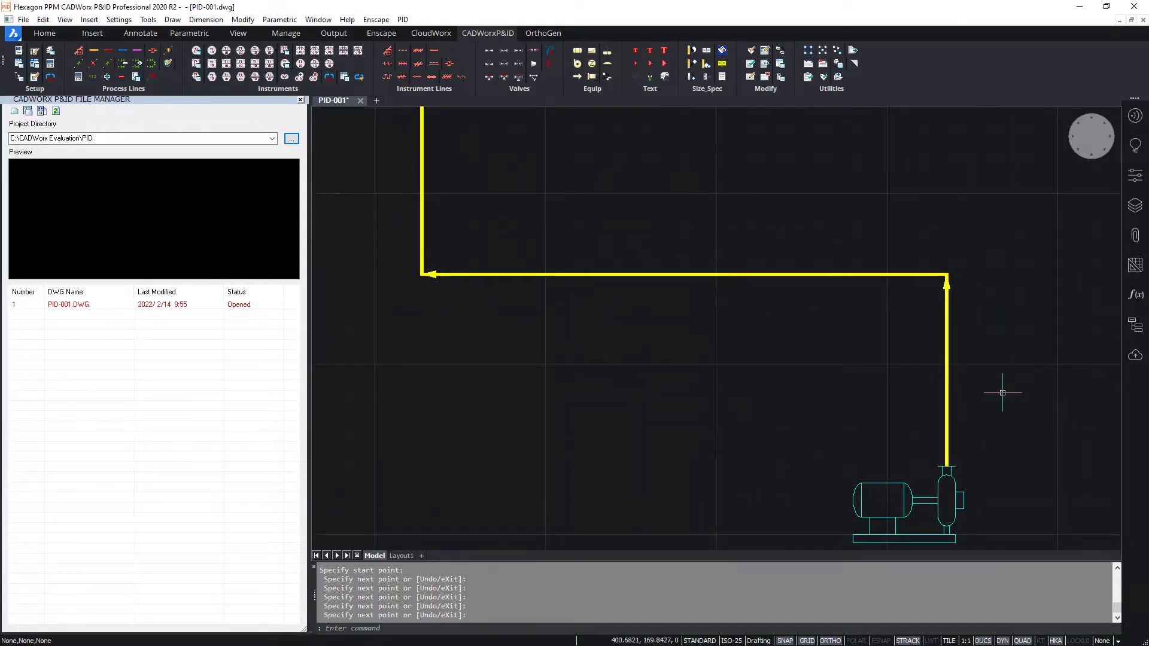
pyautogui.click(813, 274)
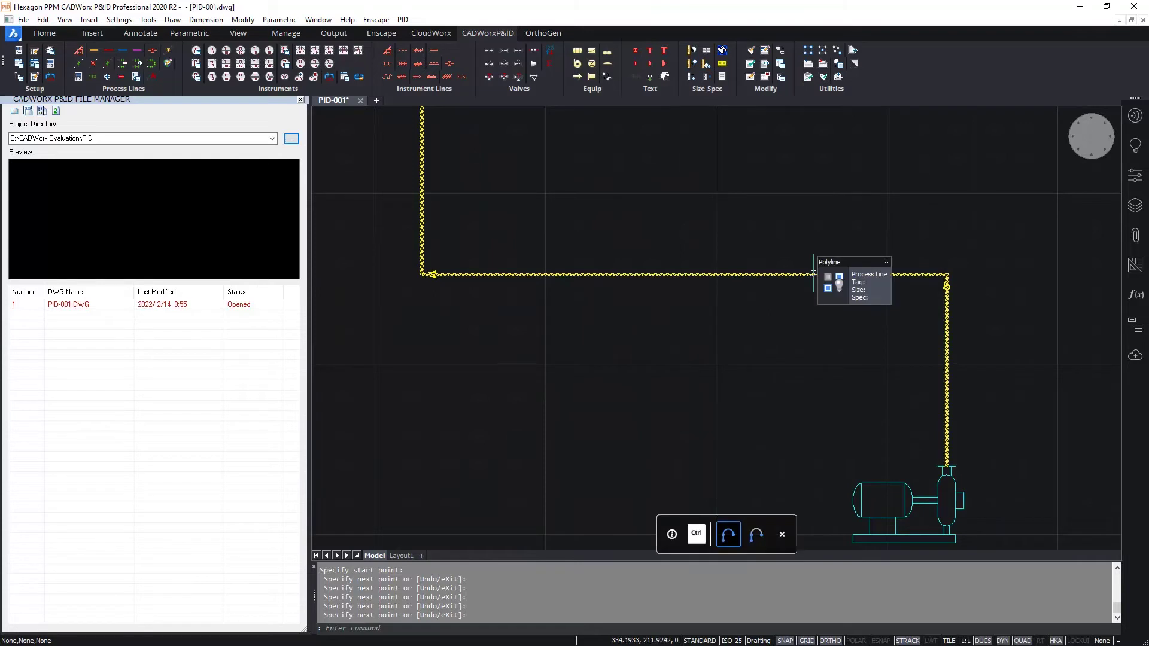
pyautogui.doubleClick(814, 273)
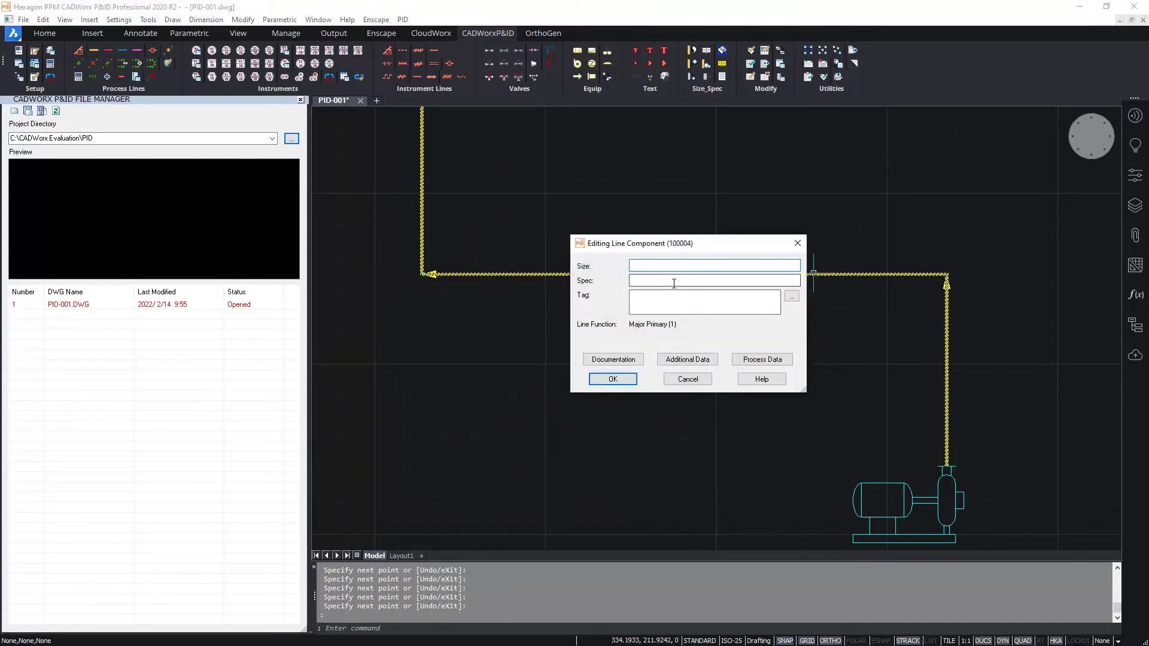
pyautogui.click(612, 380)
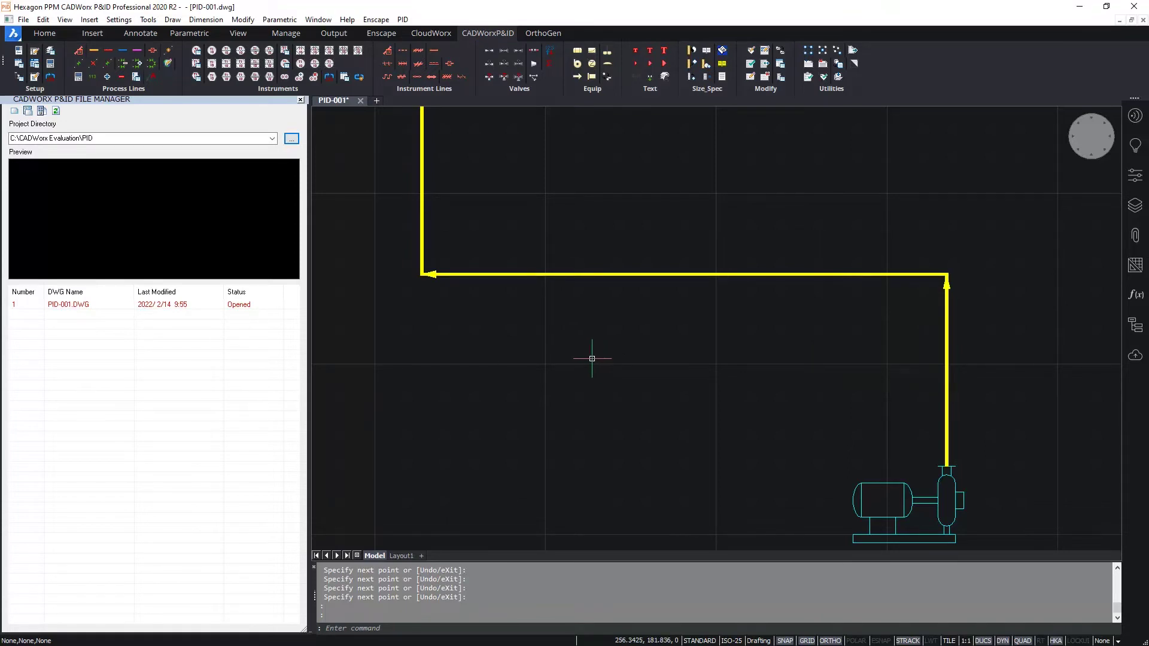
# Step: Add the COUNT and SERVICE categories and a '-' separator to the line number format
pyautogui.click(79, 80)
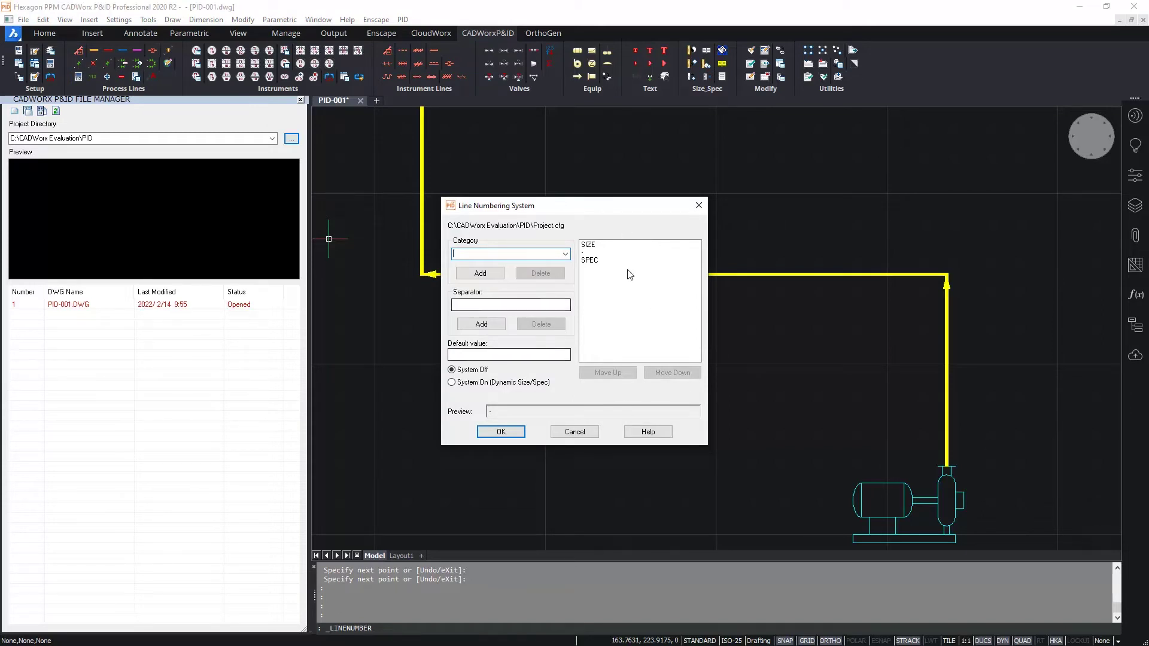
pyautogui.click(565, 254)
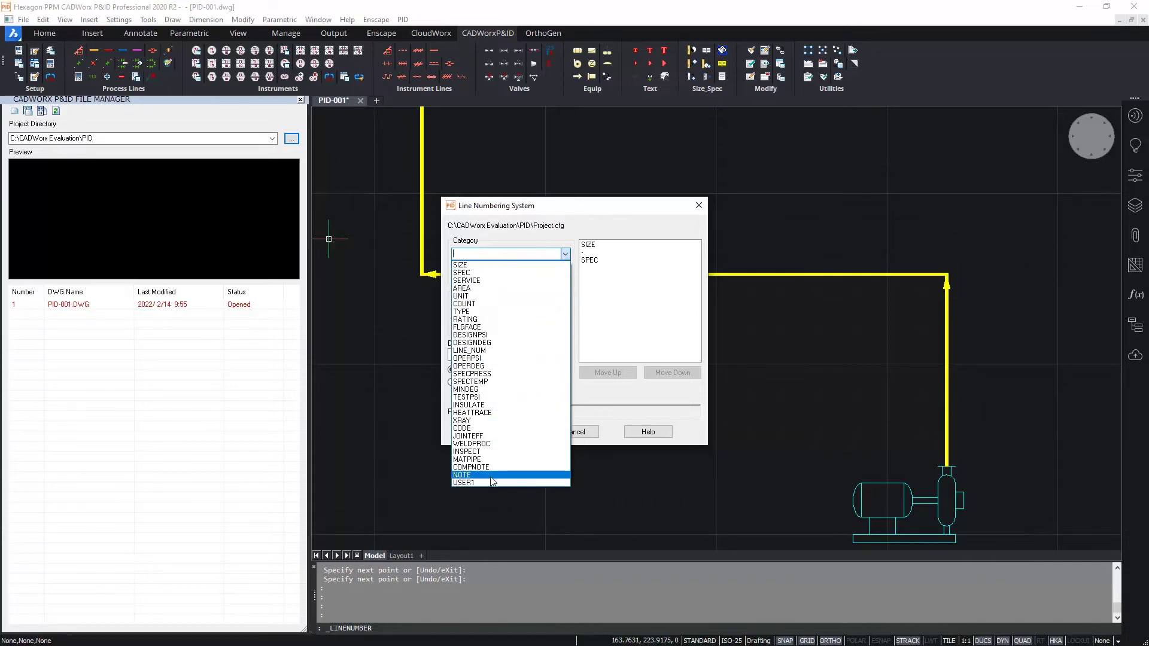
pyautogui.click(569, 224)
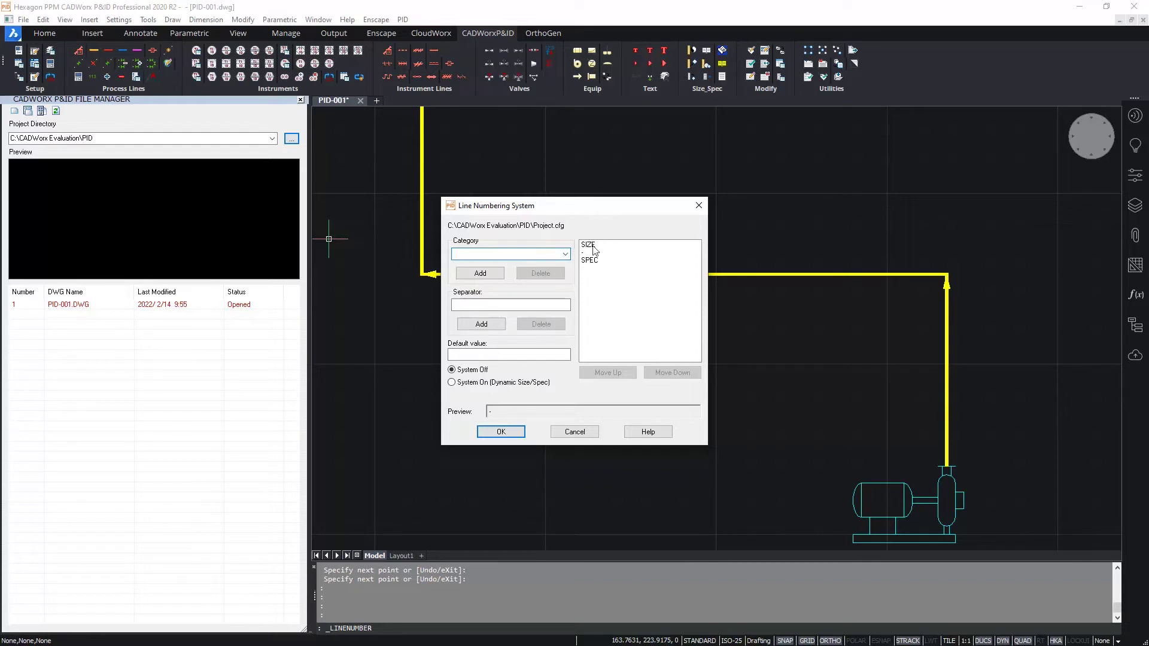
pyautogui.click(565, 254)
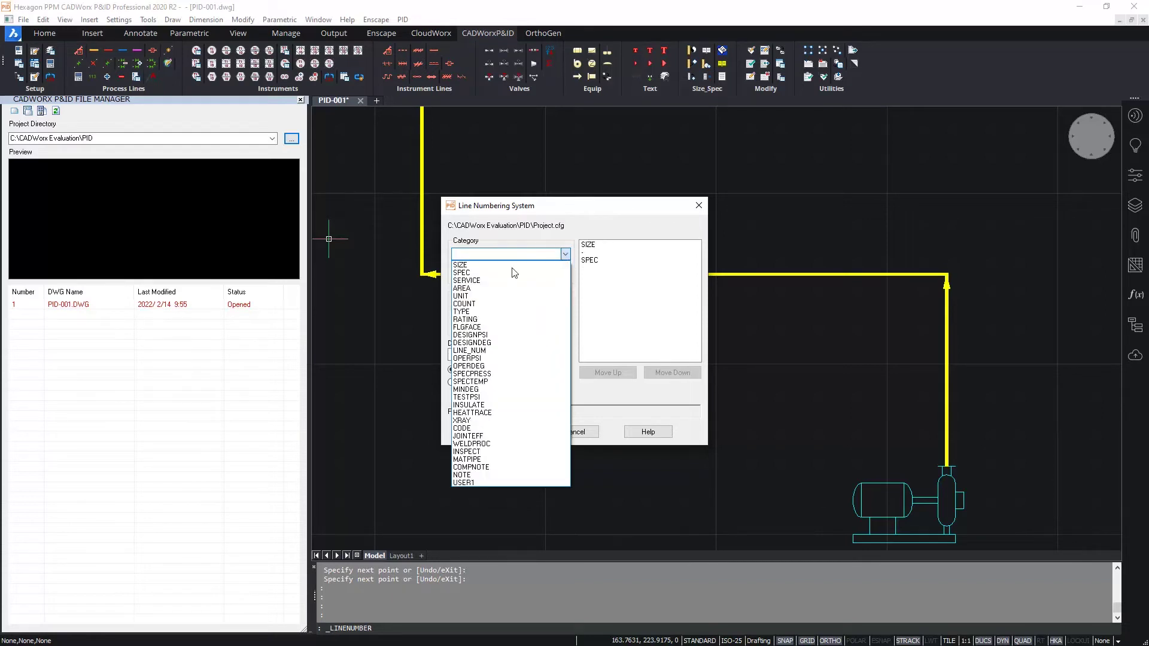
pyautogui.click(478, 304)
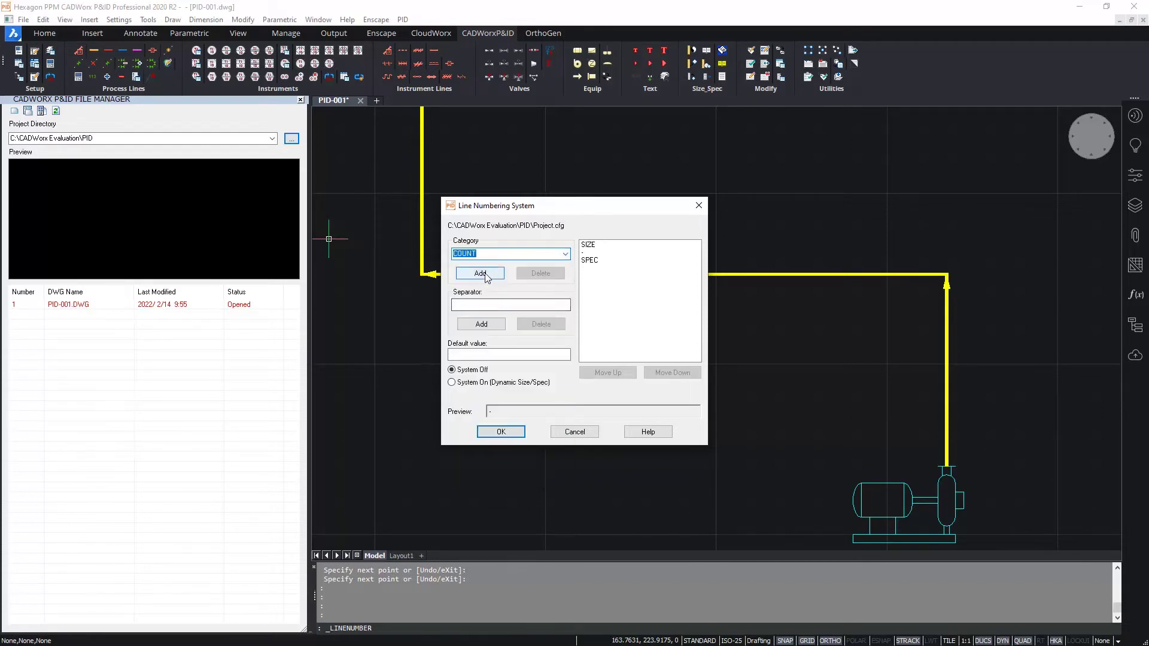
pyautogui.click(480, 272)
pyautogui.click(565, 253)
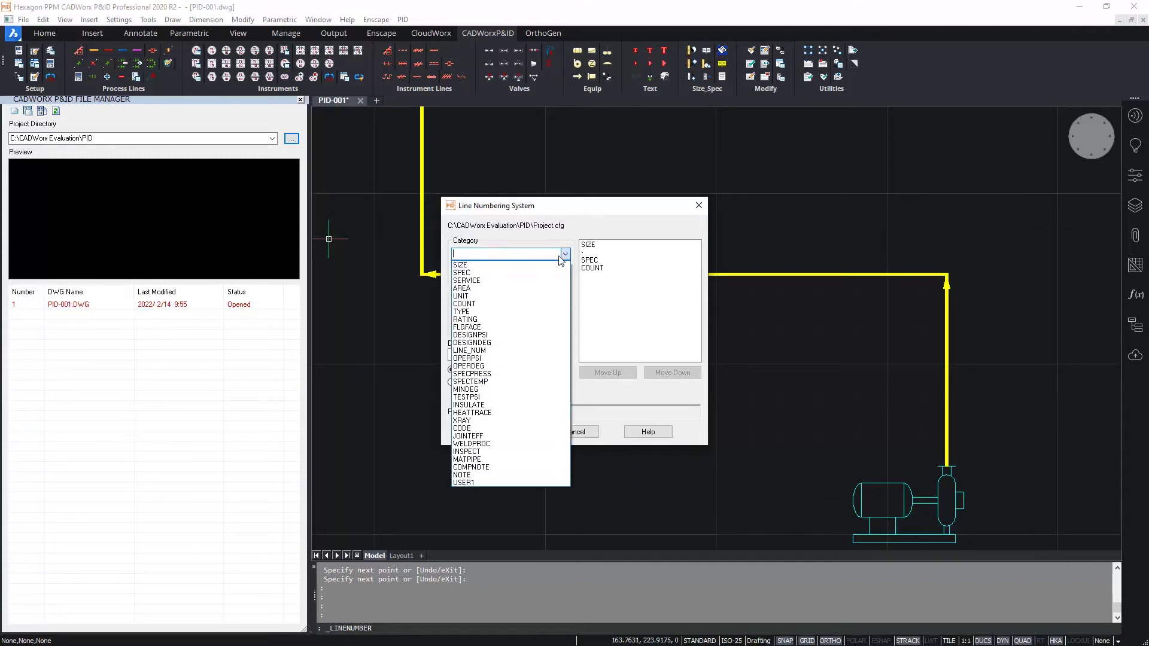
pyautogui.click(481, 281)
pyautogui.click(480, 273)
pyautogui.click(505, 304)
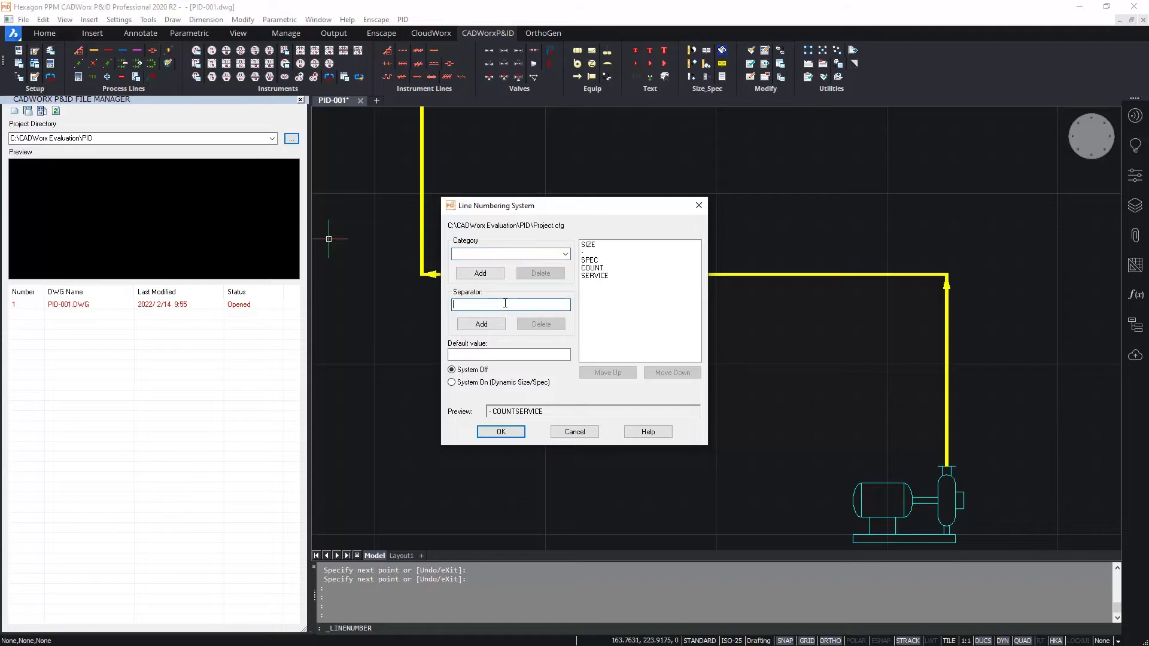
pyautogui.write('-')
pyautogui.click(492, 326)
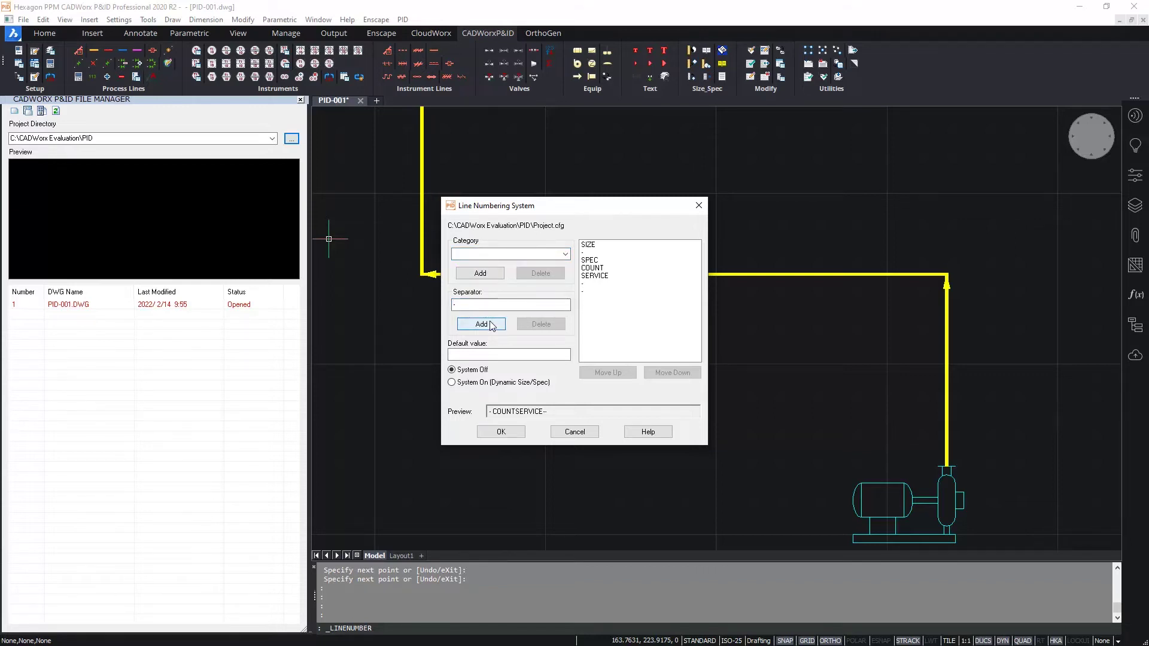
# Step: Move SPEC to the end and COUNT below SERVICE, and turn on Dynamic Size/Spec numbering
pyautogui.click(592, 260)
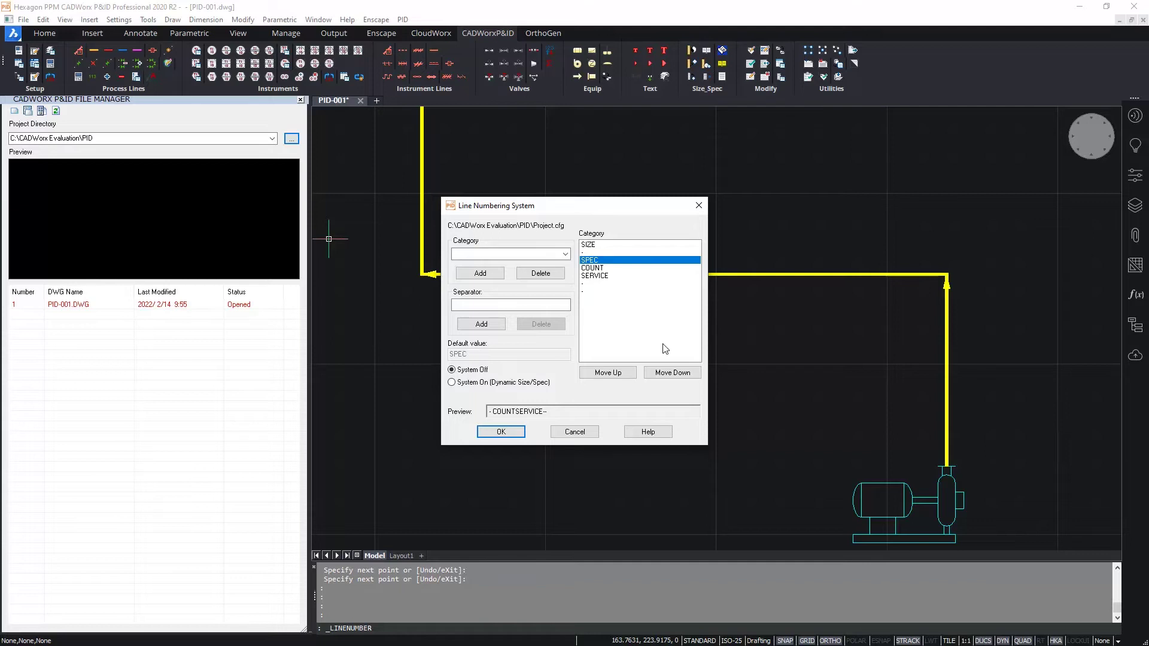
pyautogui.click(664, 373)
pyautogui.click(664, 373)
pyautogui.click(664, 372)
pyautogui.click(664, 373)
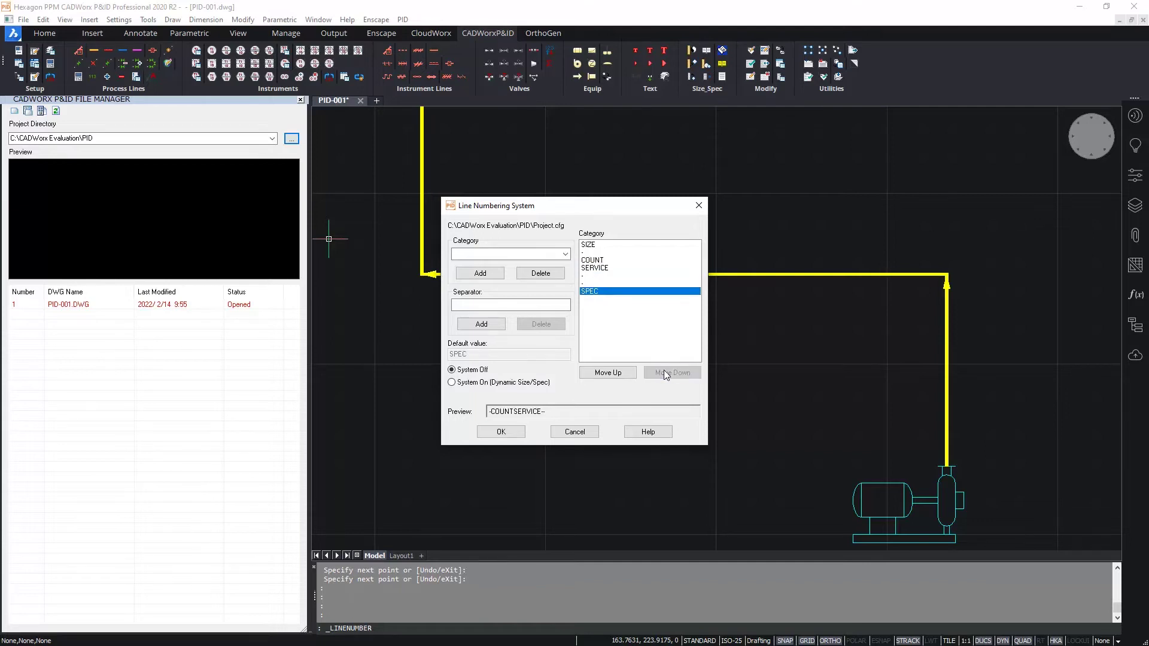
pyautogui.click(603, 262)
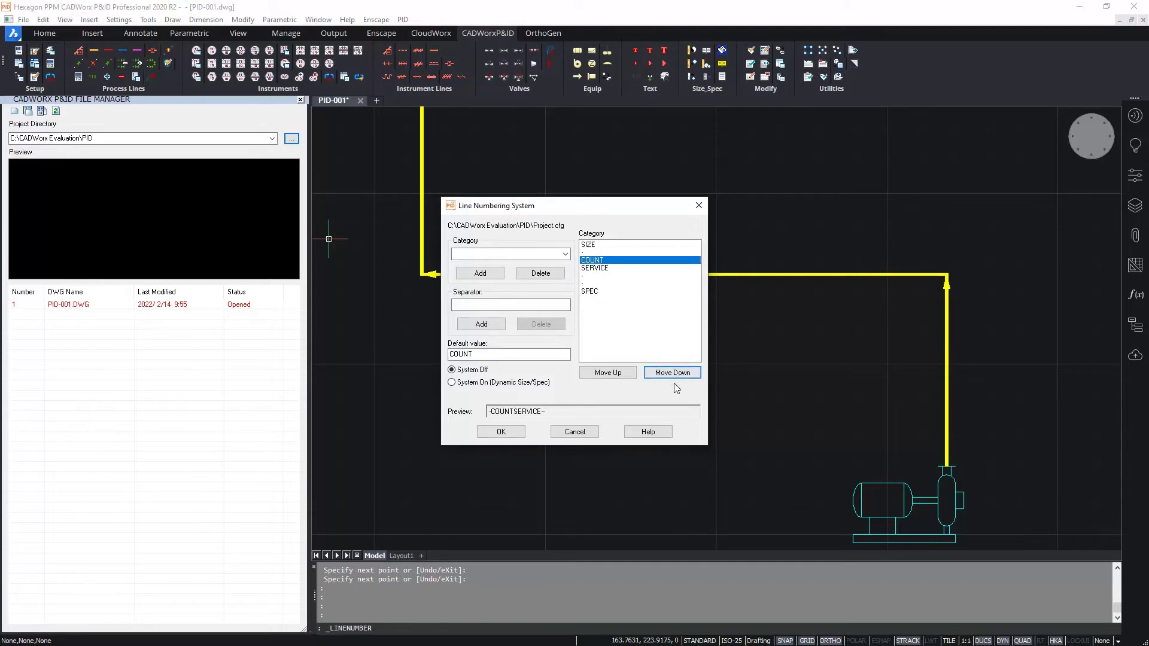
pyautogui.click(673, 373)
pyautogui.click(673, 373)
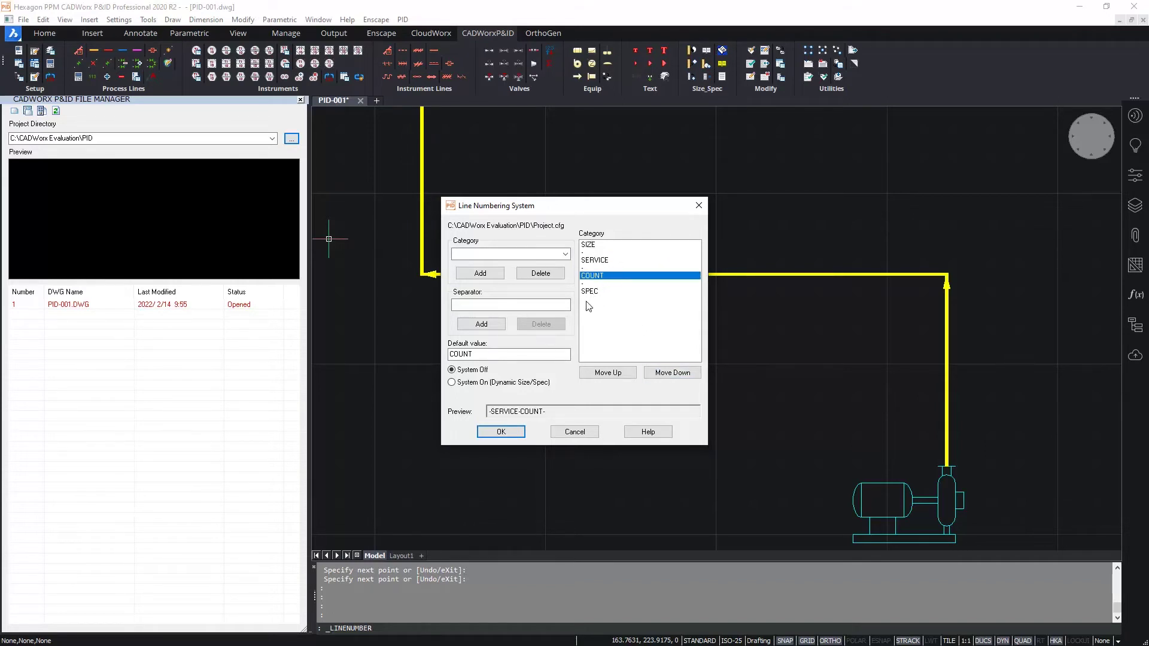
pyautogui.click(455, 383)
pyautogui.click(501, 432)
pyautogui.click(698, 265)
# Step: Enter service ABC and count 123 in the process line's additional data
pyautogui.click(679, 290)
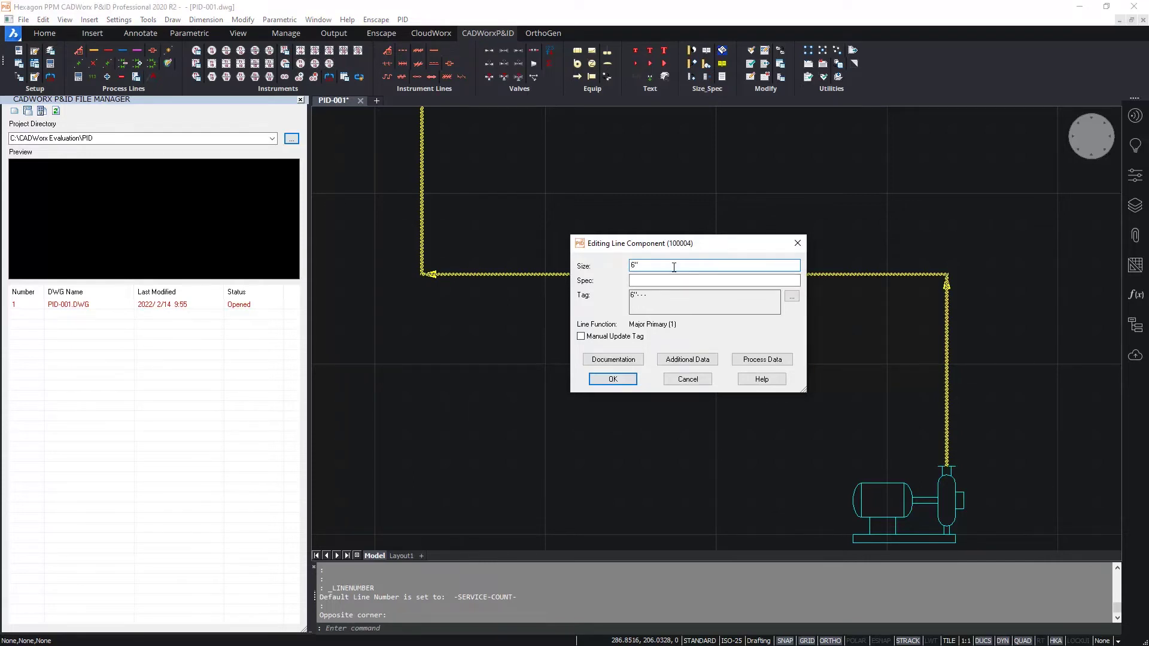
pyautogui.click(653, 281)
pyautogui.click(680, 360)
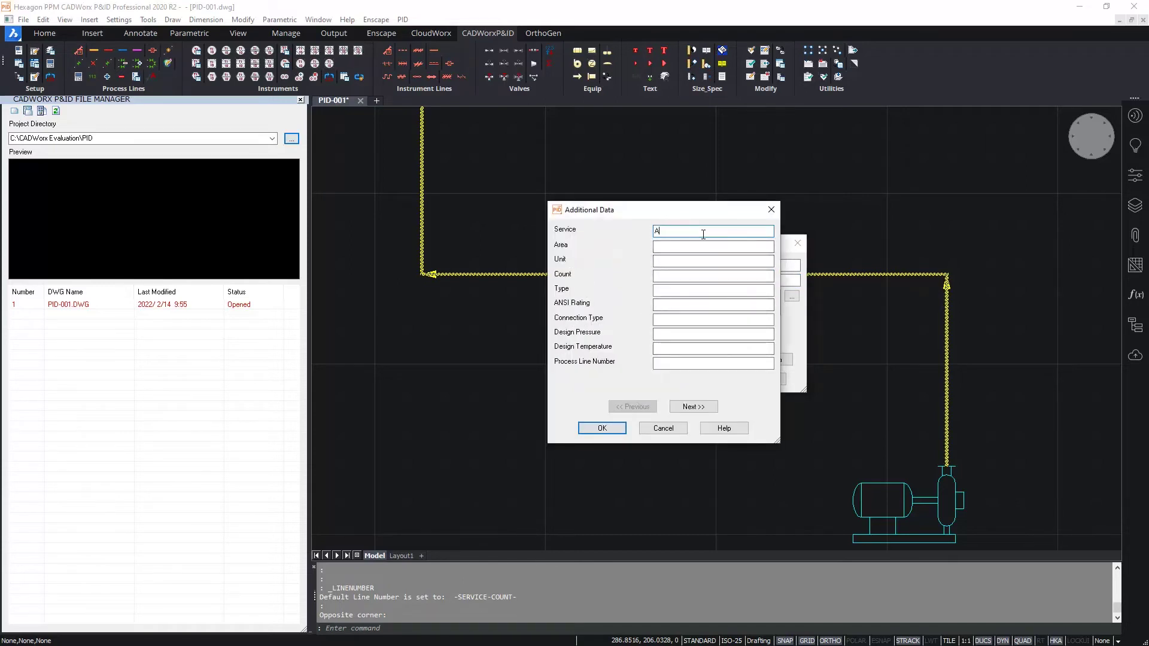
pyautogui.write('ABC')
pyautogui.press('Tab')
pyautogui.press('Tab')
pyautogui.press('Tab')
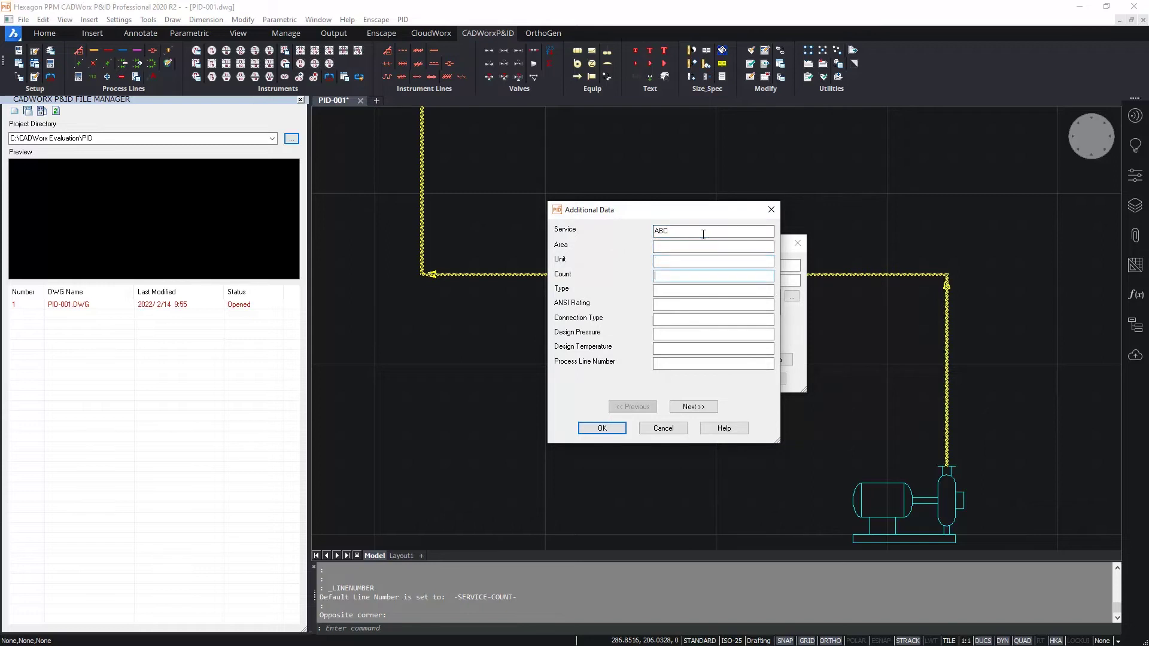
pyautogui.write('123')
pyautogui.press('Tab')
pyautogui.click(602, 428)
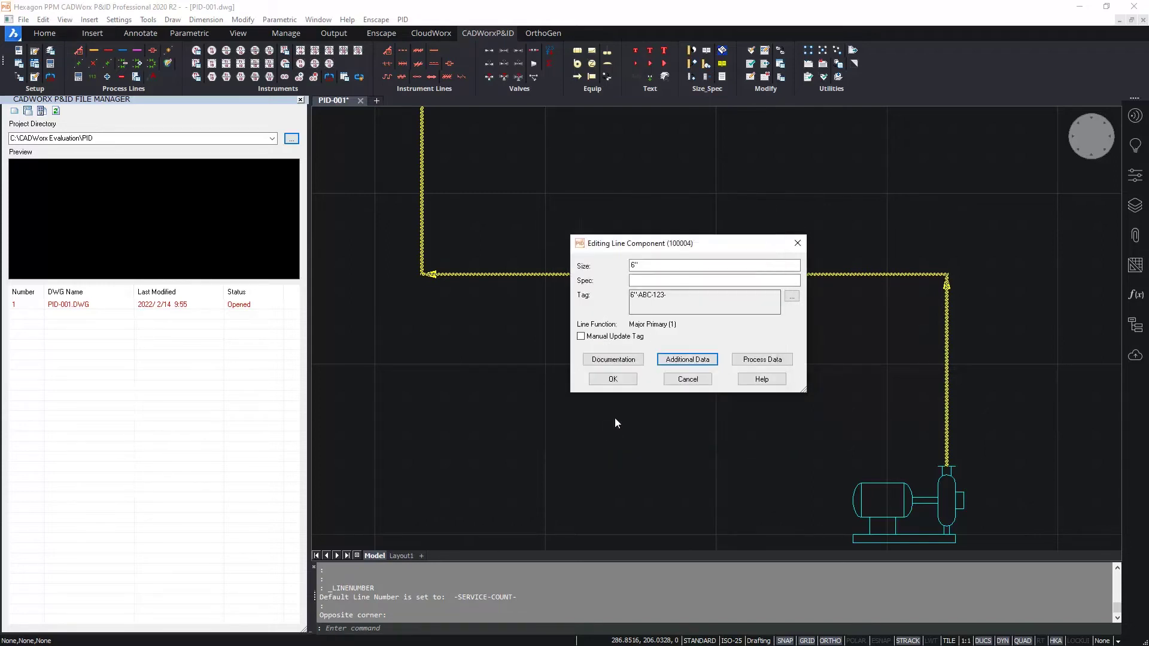
# Step: Check that the line's tag text now reads 6"-ABC-123-
pyautogui.moveTo(676, 296); pyautogui.dragTo(630, 295)
pyautogui.click(675, 297)
pyautogui.press('Home')
pyautogui.hotkey('shift', 'End')
pyautogui.click(681, 295)
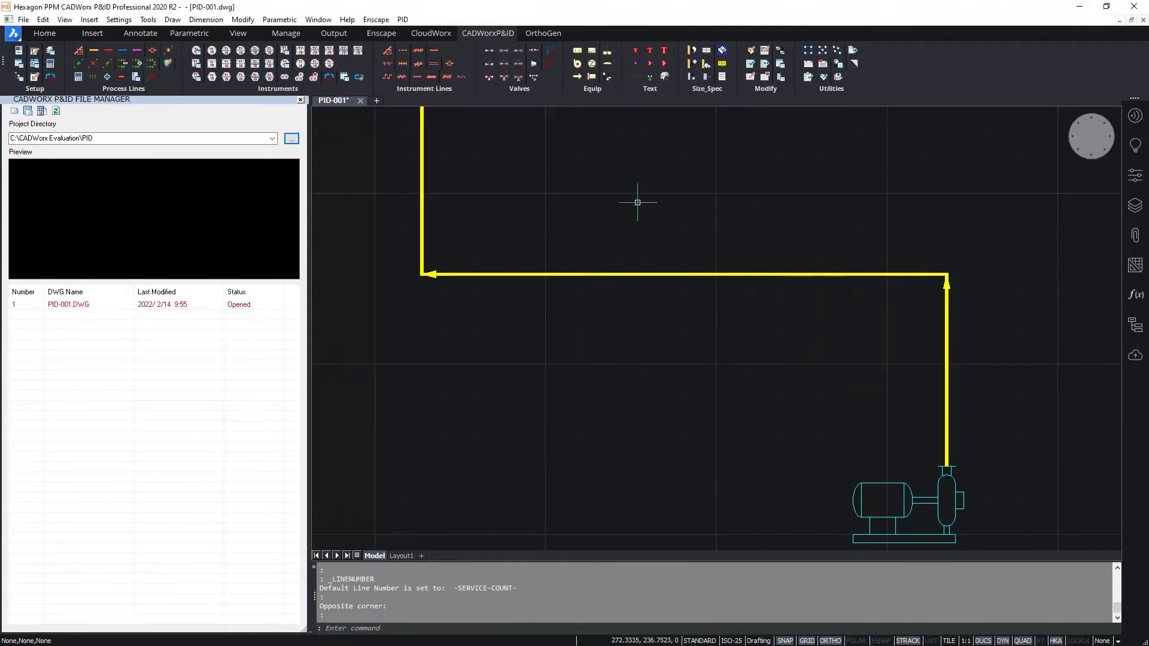
# Step: Load Metric_Inch_Specs.prj from the Spec folder and make 150_M the current specification
pyautogui.click(707, 52)
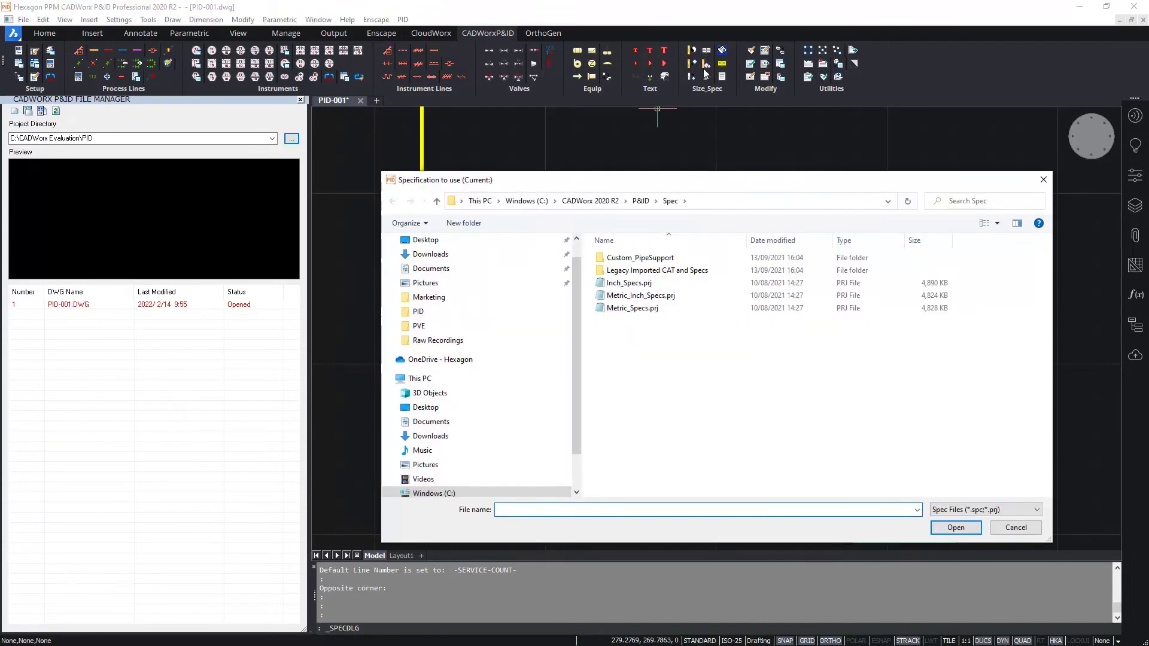
pyautogui.click(642, 299)
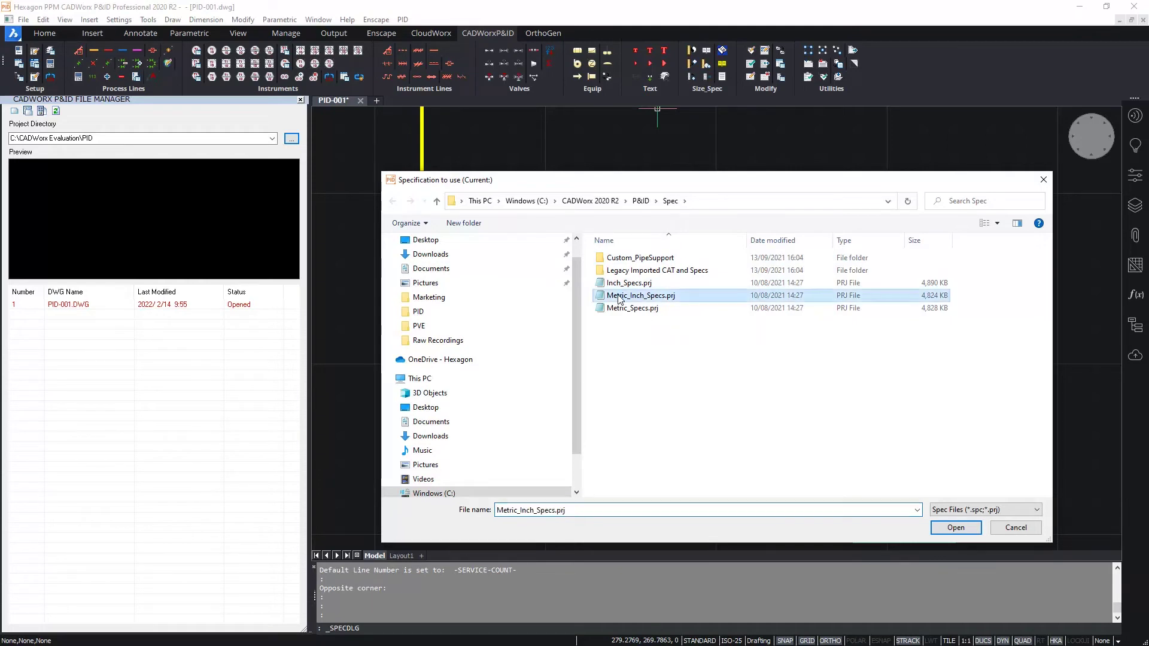
pyautogui.doubleClick(651, 298)
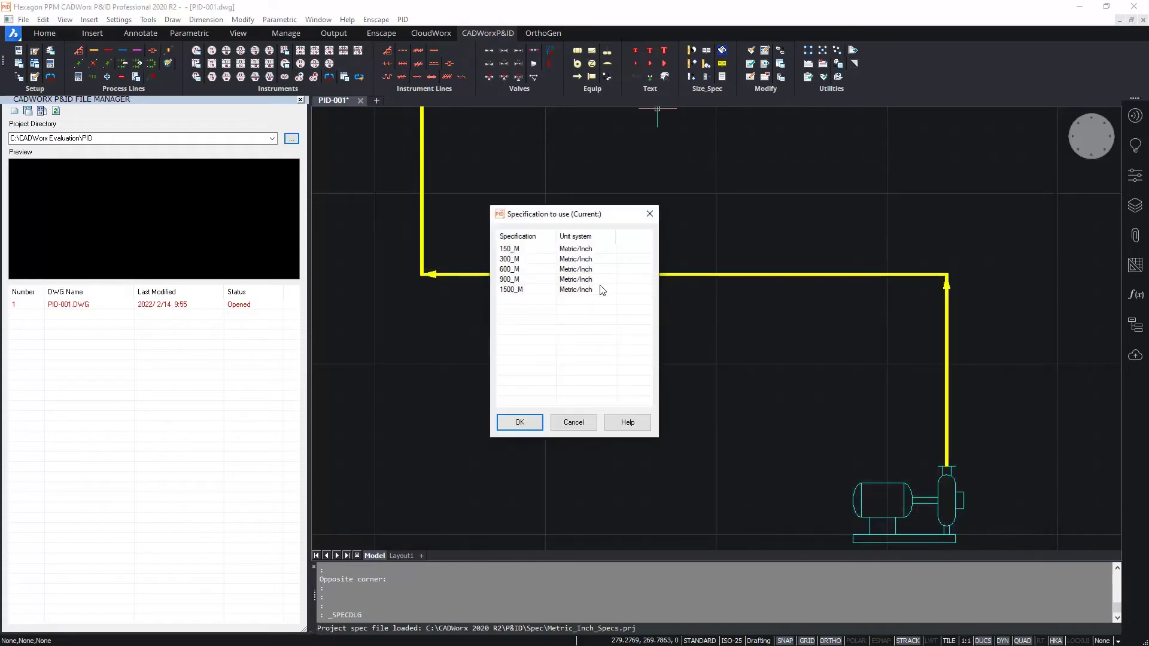
pyautogui.click(521, 250)
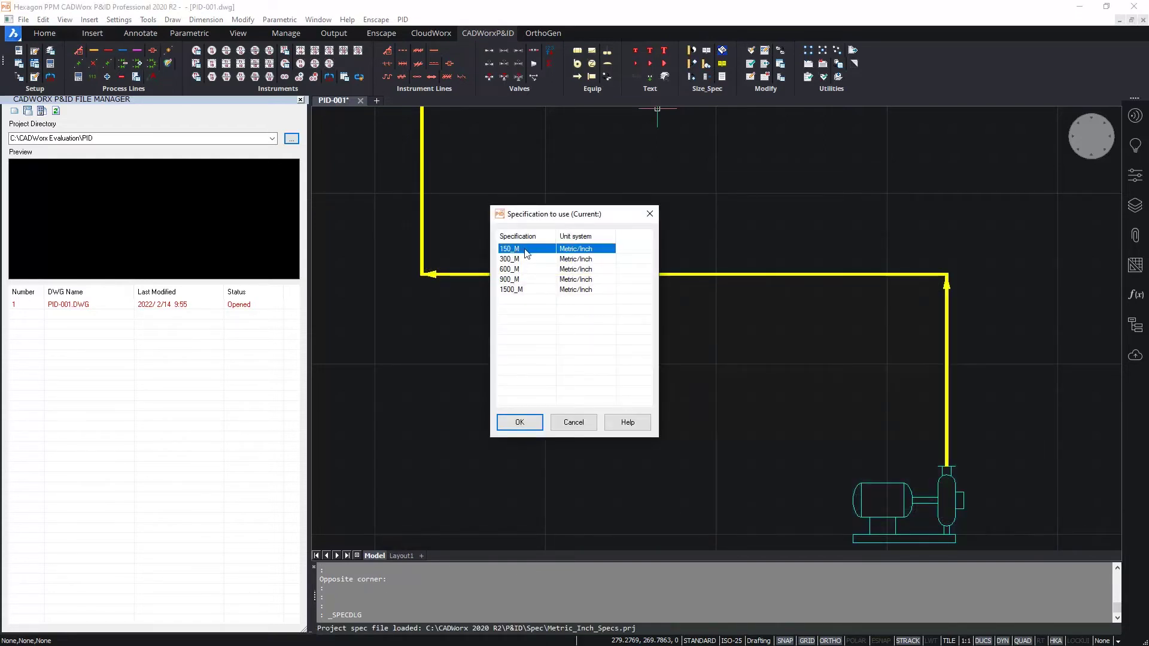
pyautogui.click(518, 423)
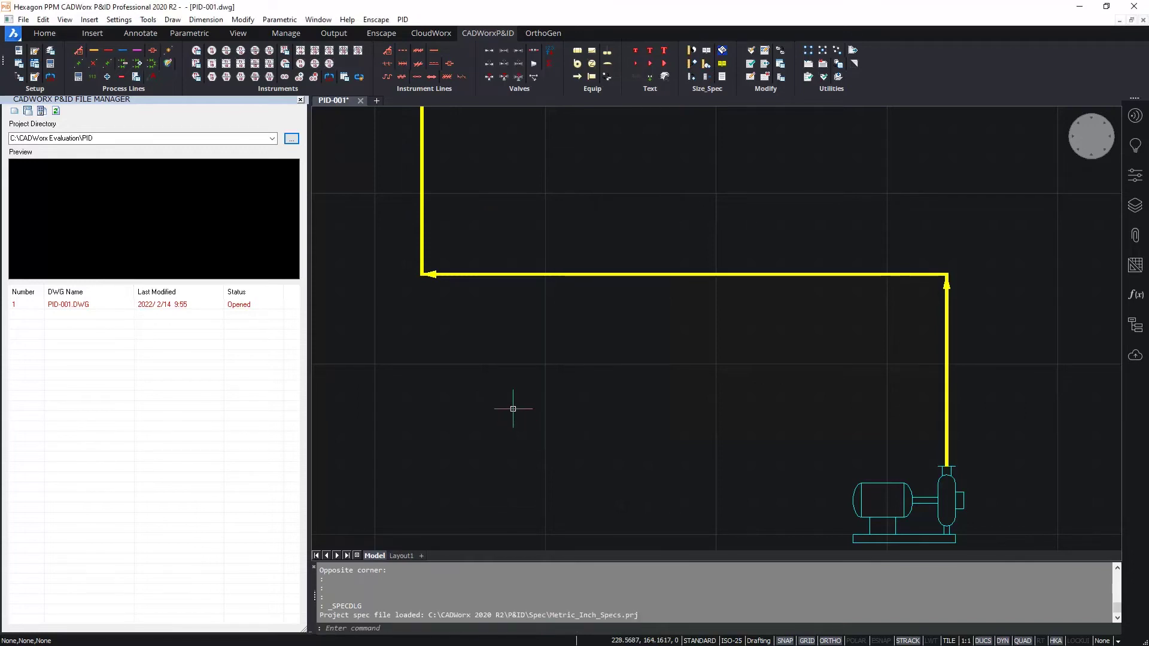
# Step: Assign the current 150_M spec to the yellow pipeline with a selection window
pyautogui.click(706, 78)
pyautogui.scroll(-3, 708, 197)
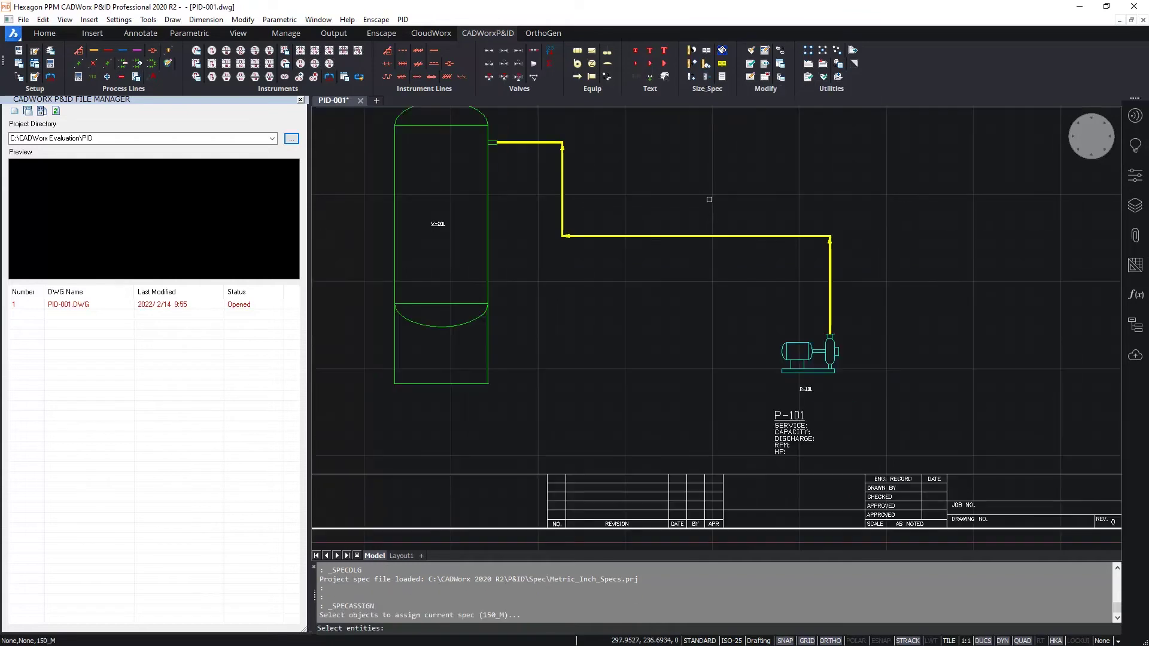
pyautogui.click(888, 281)
pyautogui.click(544, 117)
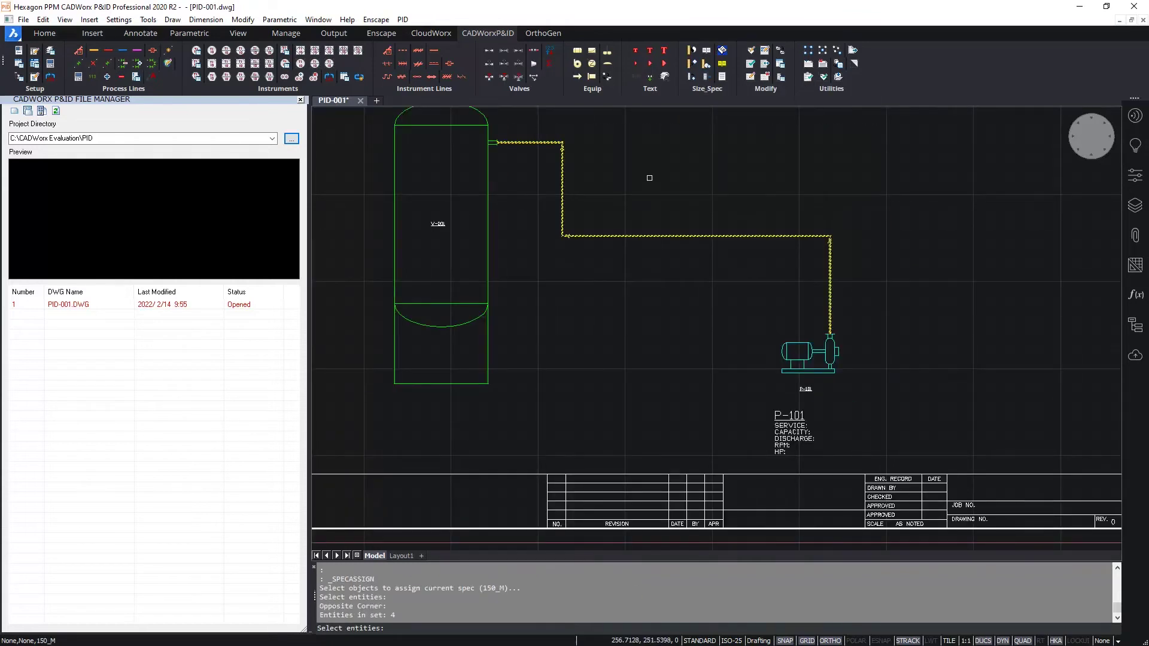
pyautogui.press('Return')
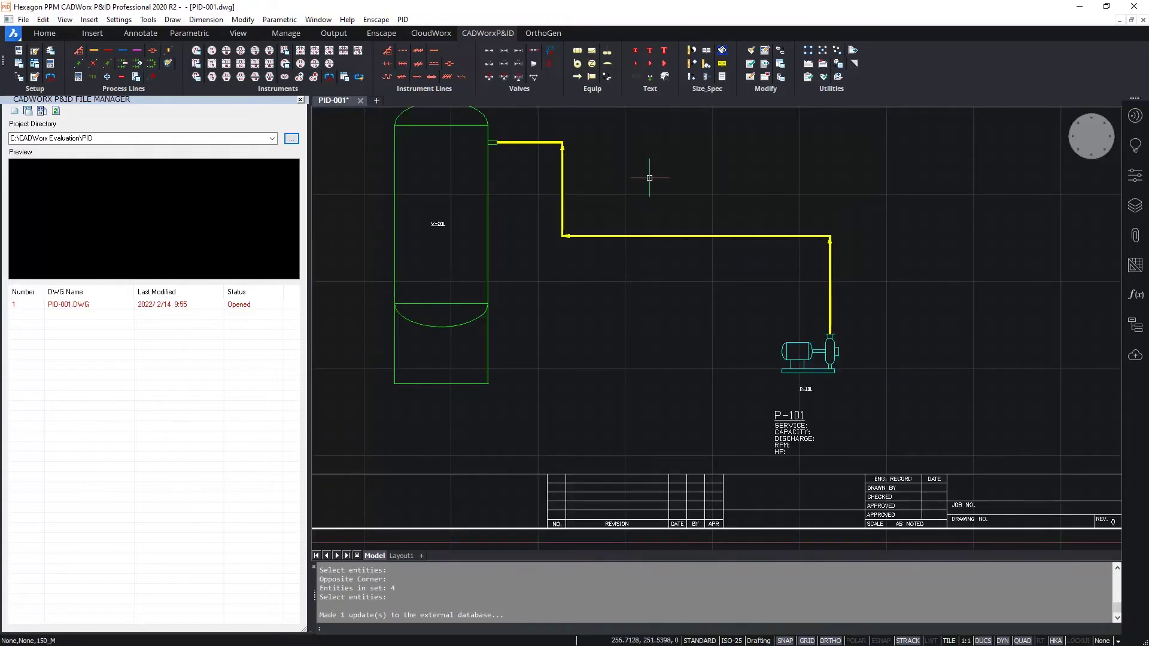
# Step: Verify in the line properties that the tag reads 6"-ABC-123-150_M
pyautogui.doubleClick(650, 236)
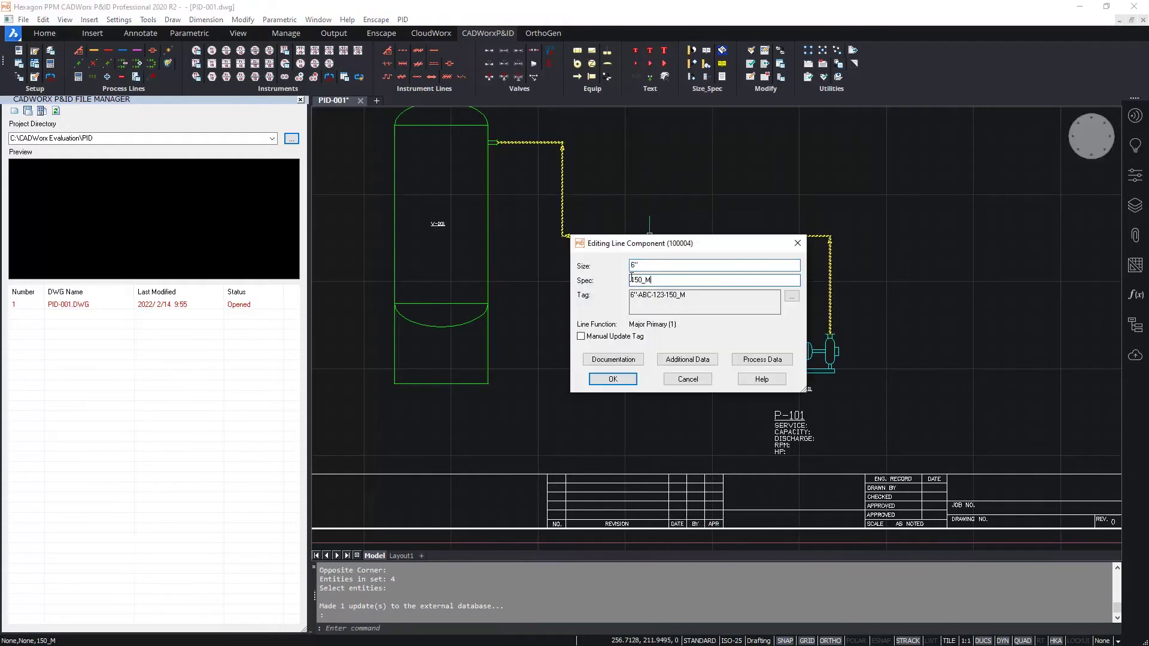
pyautogui.press('Tab')
pyautogui.press('Tab')
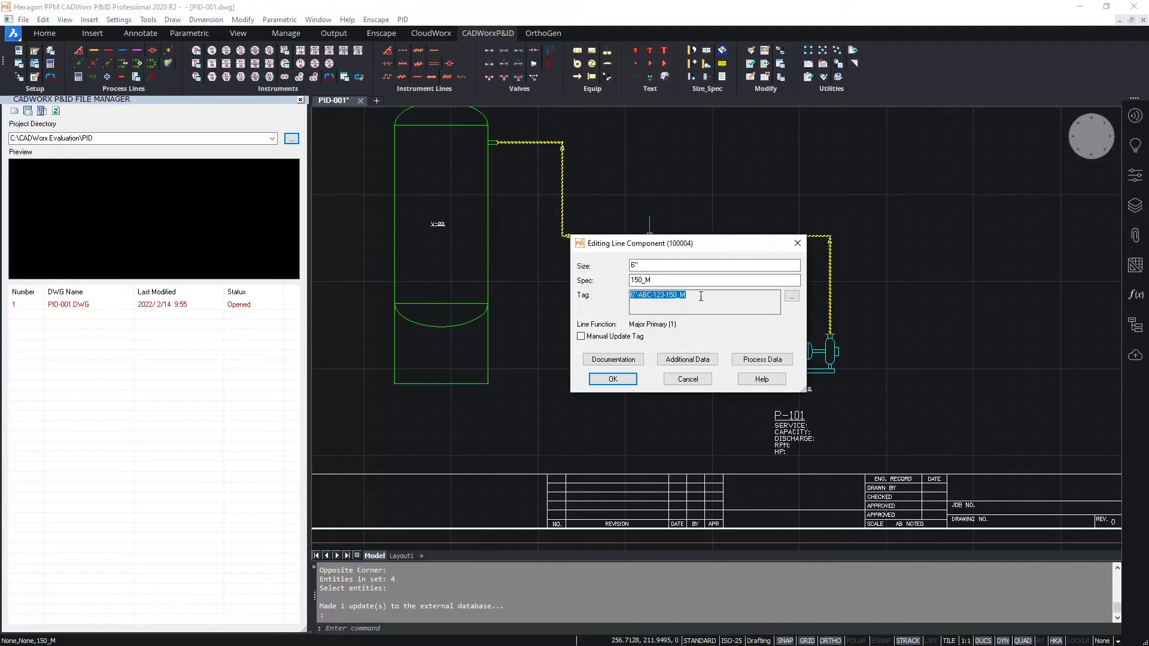
pyautogui.click(701, 297)
pyautogui.click(606, 381)
pyautogui.scroll(3, 748, 279)
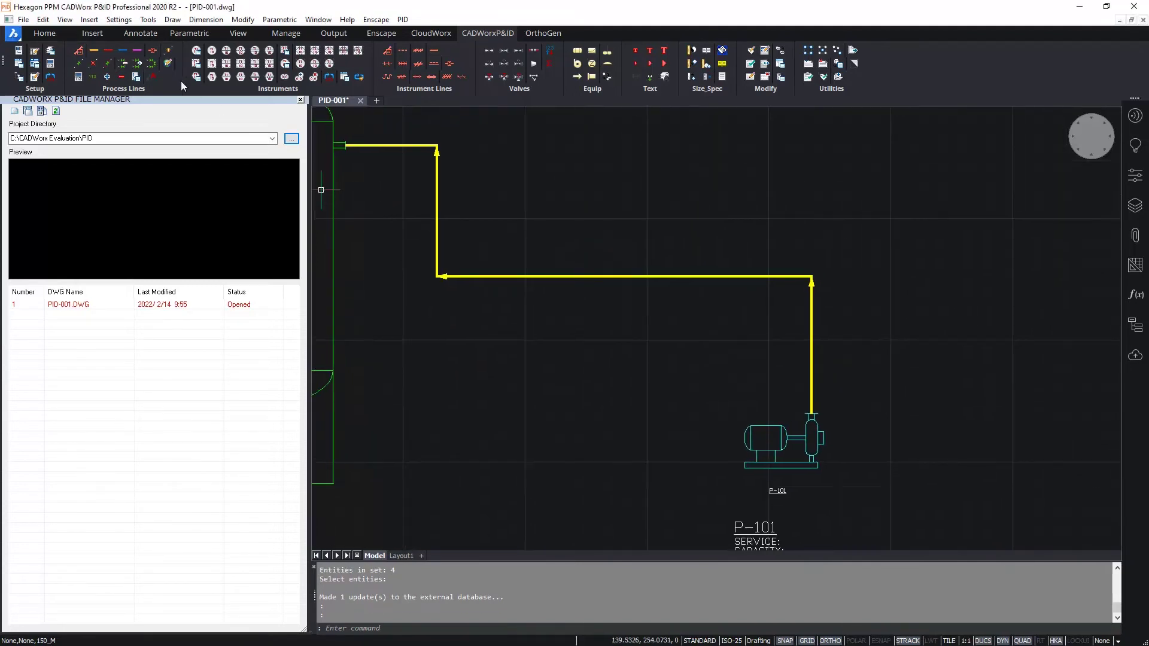
# Step: Place the 6"-ABC-123-150_M tag label above the horizontal run of the line
pyautogui.click(153, 78)
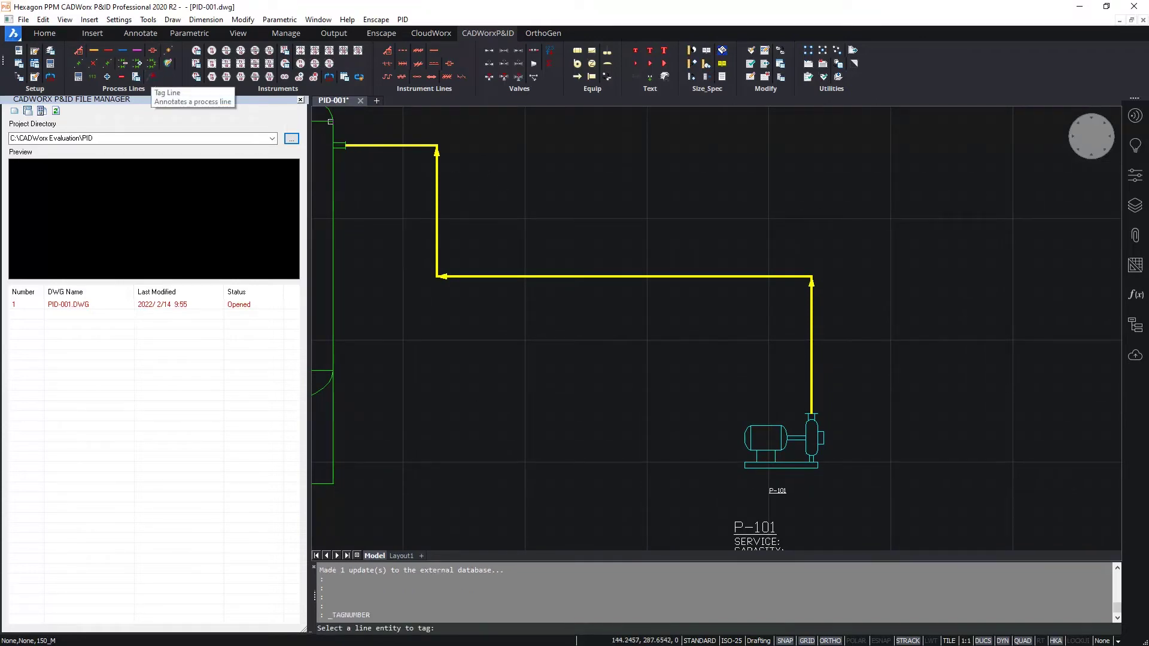
pyautogui.click(620, 275)
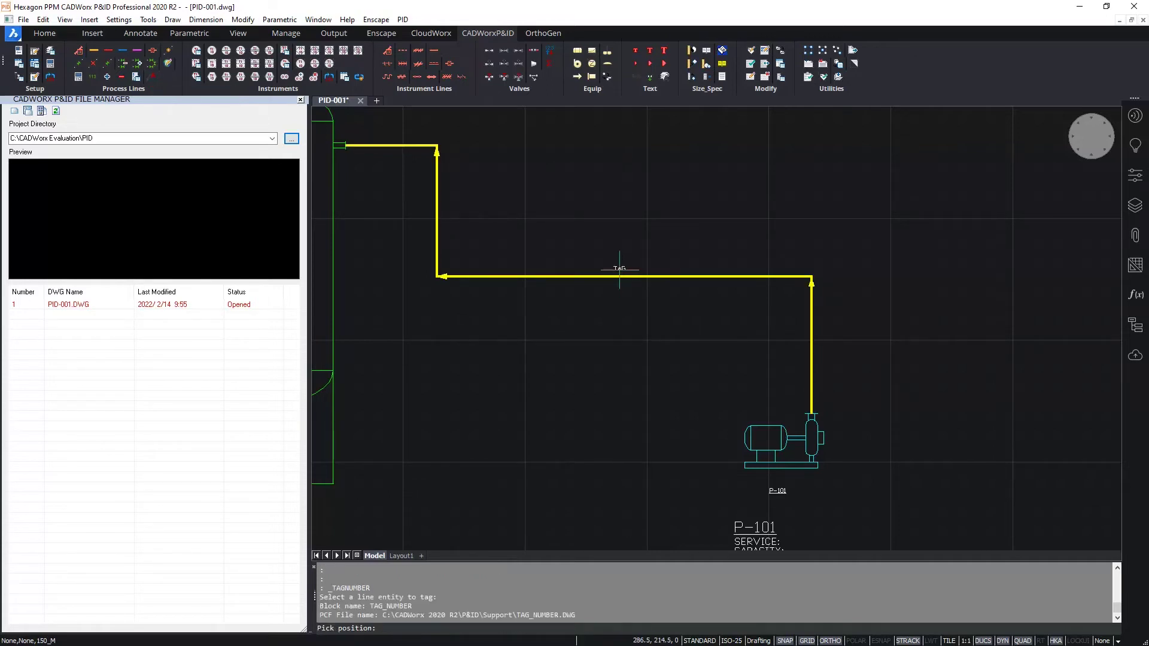
pyautogui.click(620, 270)
pyautogui.click(769, 270)
pyautogui.scroll(5, 668, 270)
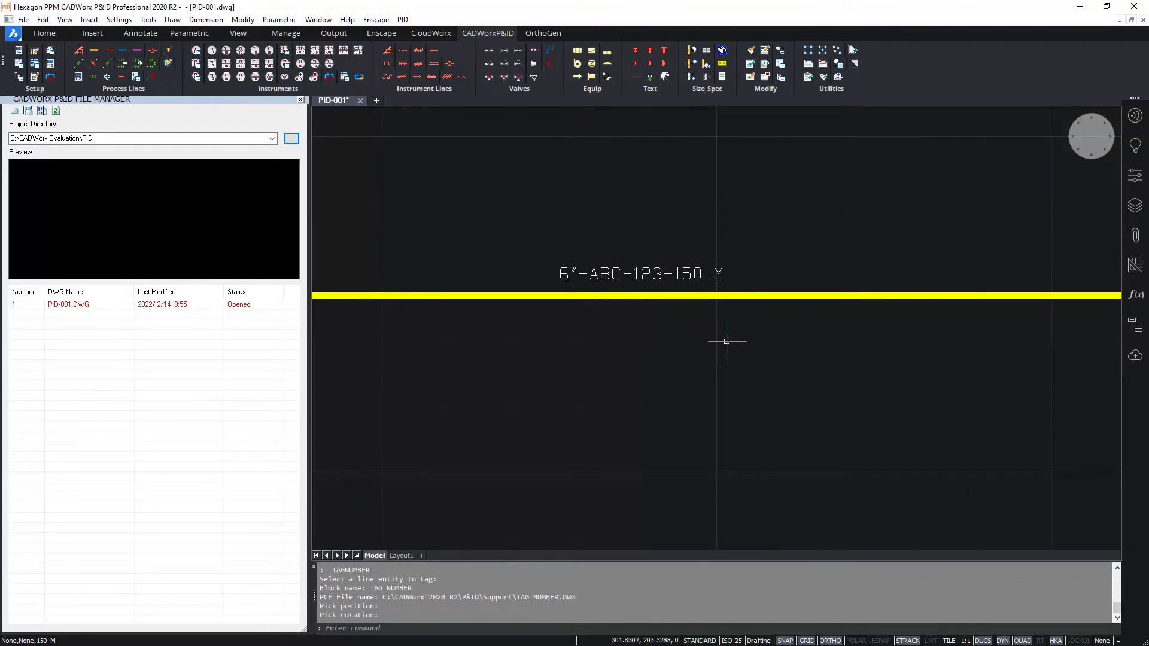
pyautogui.scroll(-3, 727, 342)
pyautogui.moveTo(821, 397)
pyautogui.mouseDown(button='middle')
pyautogui.moveTo(759, 345)
pyautogui.moveTo(559, 261)
pyautogui.mouseUp(button='middle')
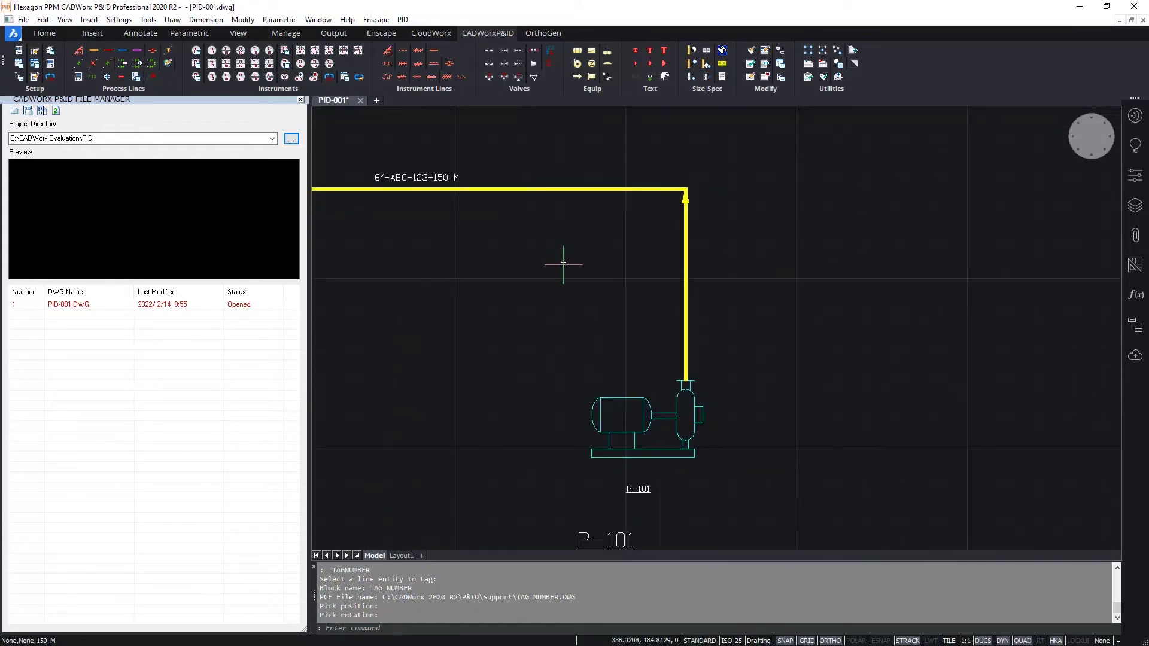
# Step: Insert a Check Flg flanged valve on the vertical pipe above P-101
pyautogui.click(518, 52)
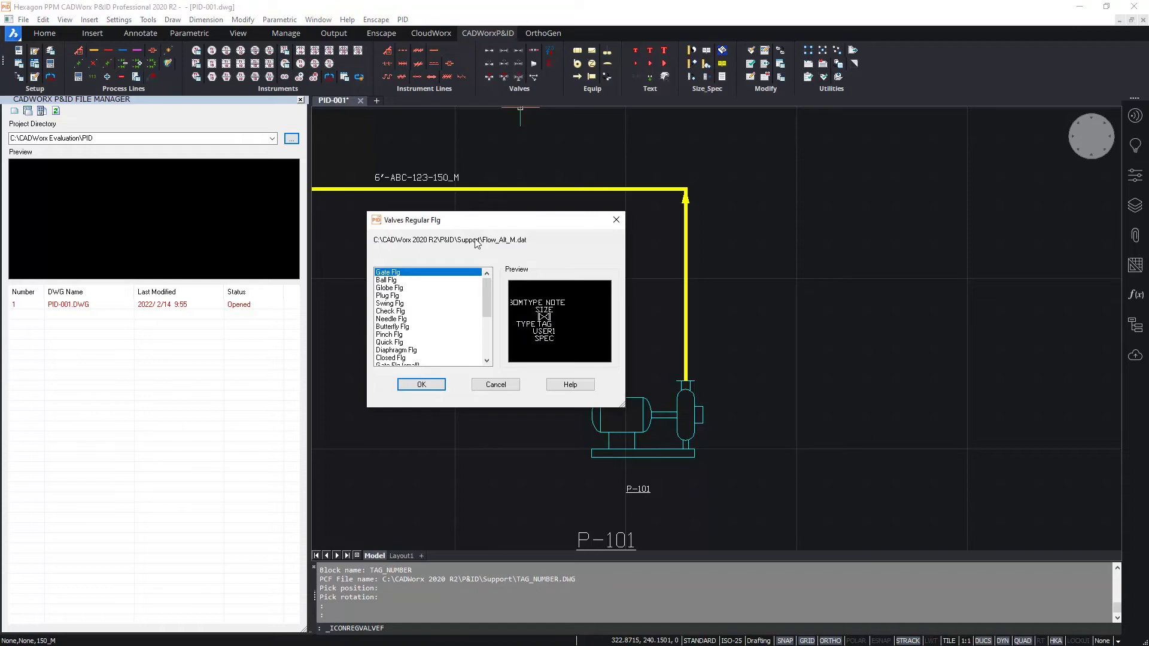
pyautogui.click(397, 311)
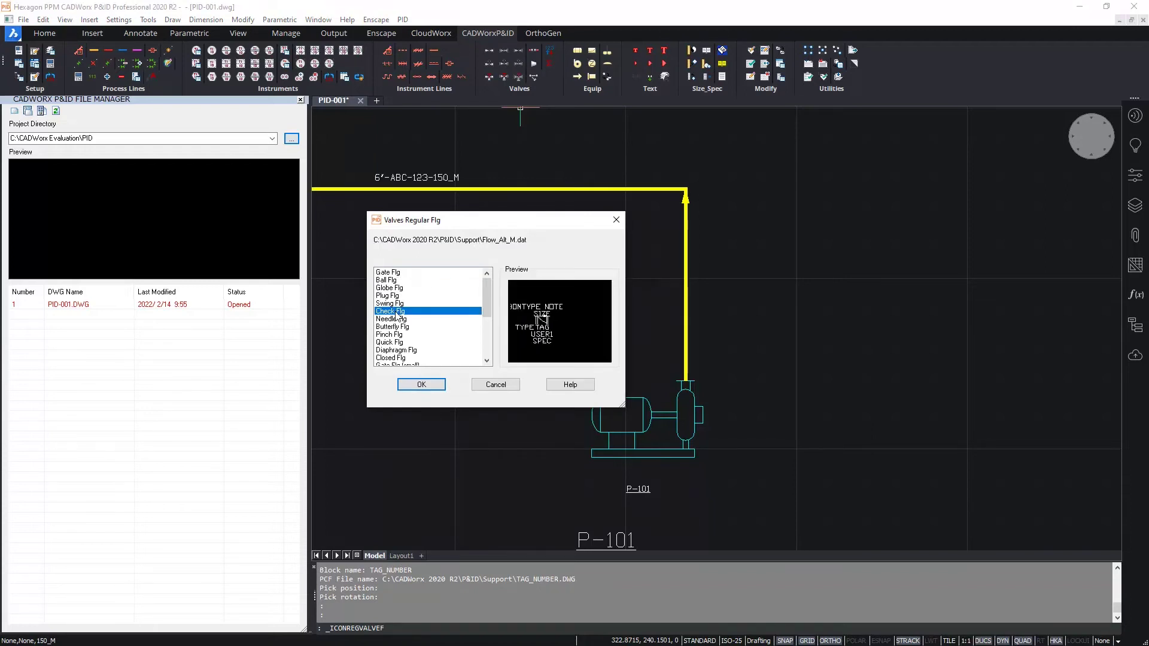
pyautogui.click(422, 384)
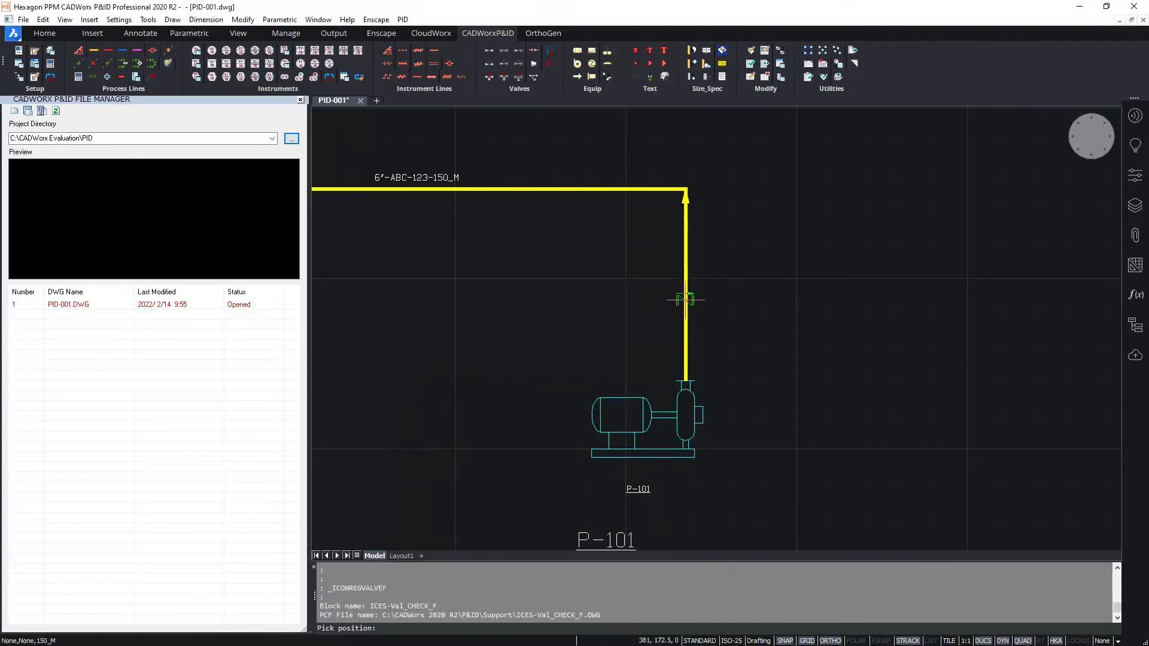
pyautogui.scroll(2, 685, 248)
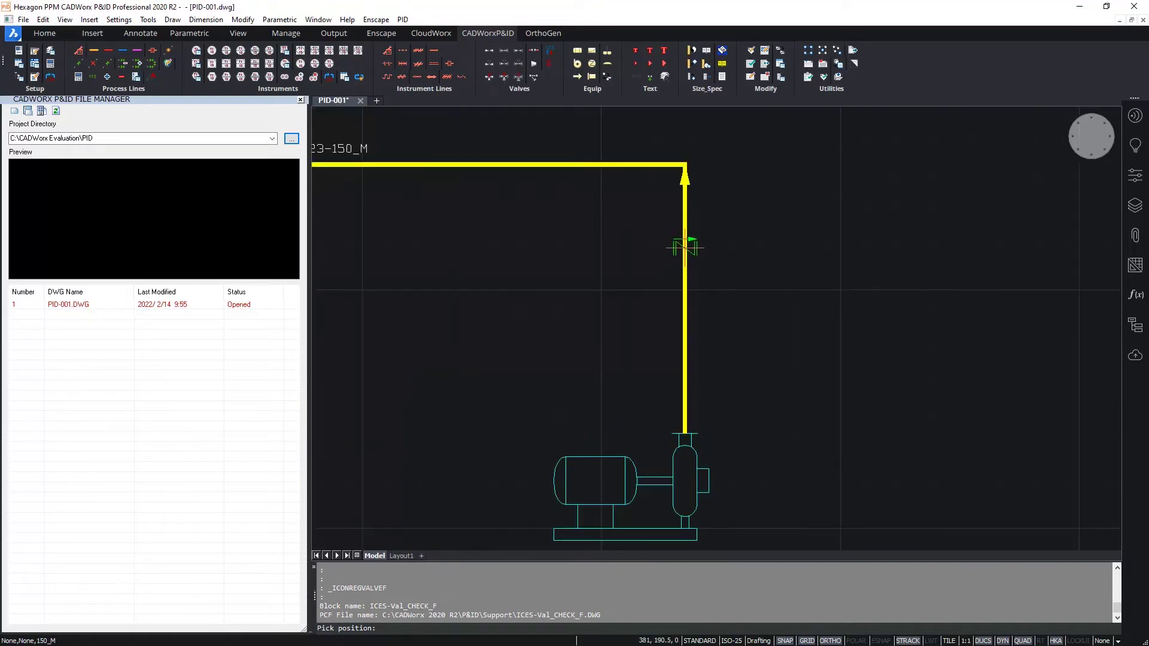
pyautogui.click(685, 247)
# Step: Tag the new check valve CK1
pyautogui.scroll(3, 738, 263)
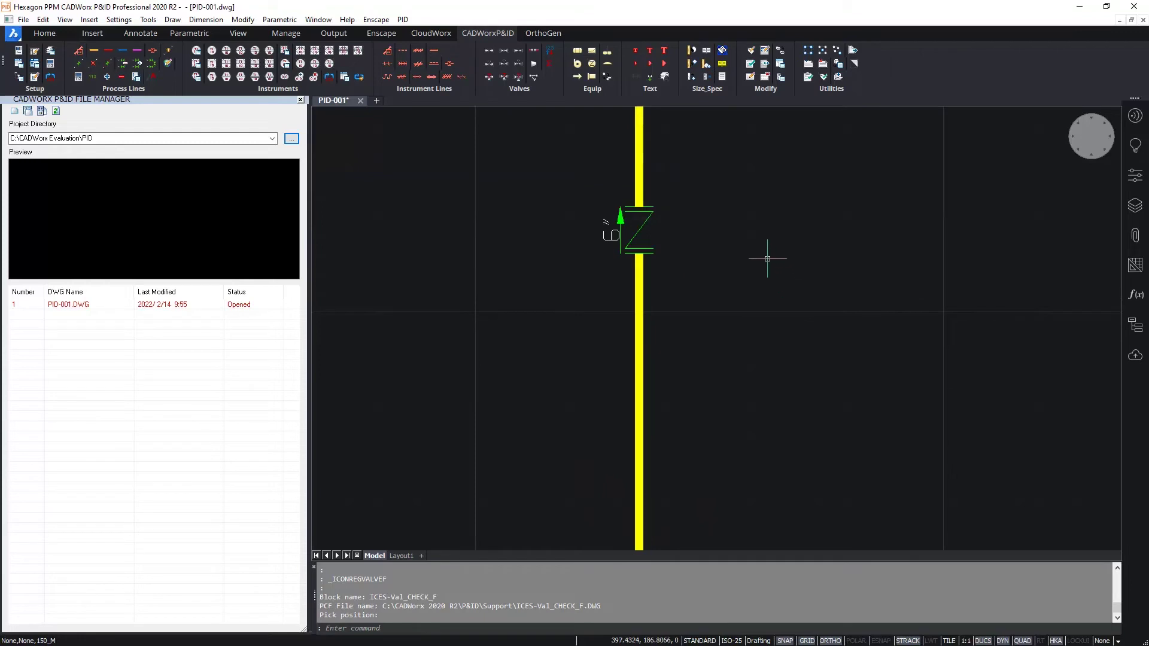
pyautogui.click(641, 229)
pyautogui.doubleClick(641, 228)
pyautogui.click(652, 295)
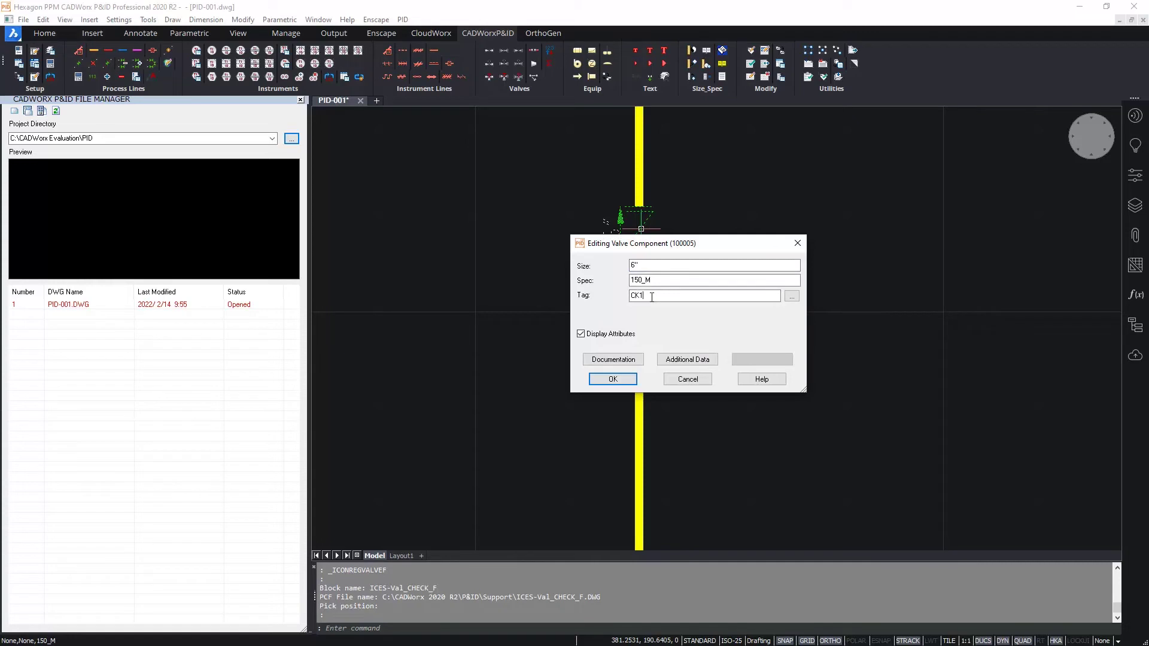
pyautogui.click(614, 379)
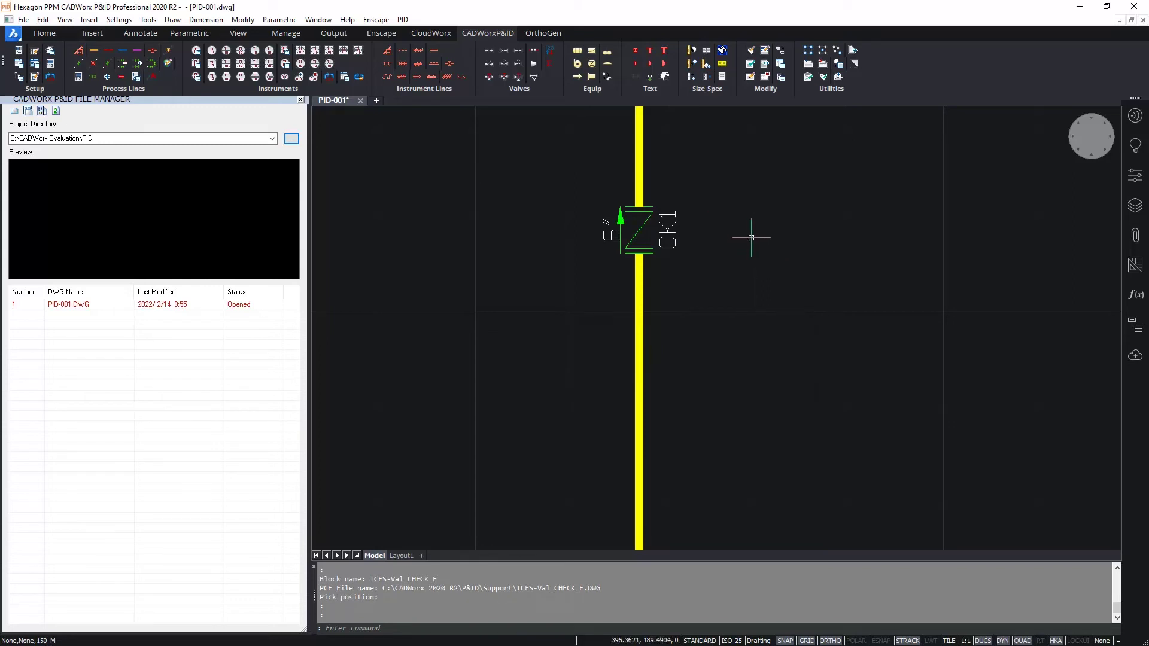
# Step: Choose 6.000 as the main size and 4.000 as the reduction size
pyautogui.click(692, 53)
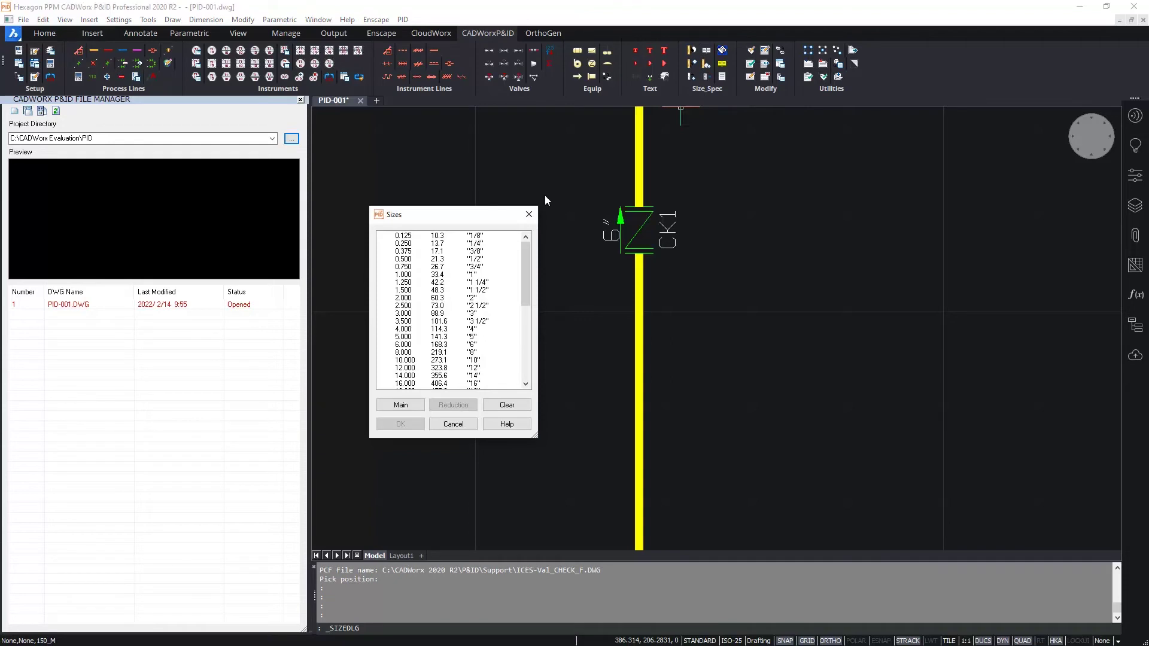
pyautogui.click(383, 345)
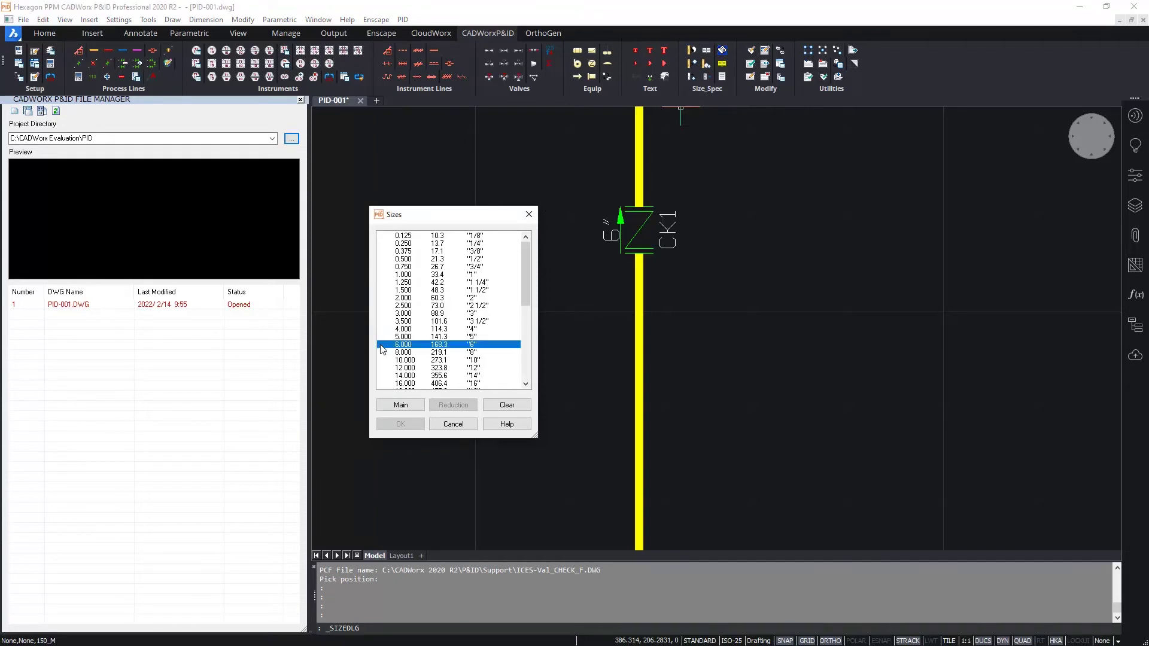
pyautogui.click(386, 407)
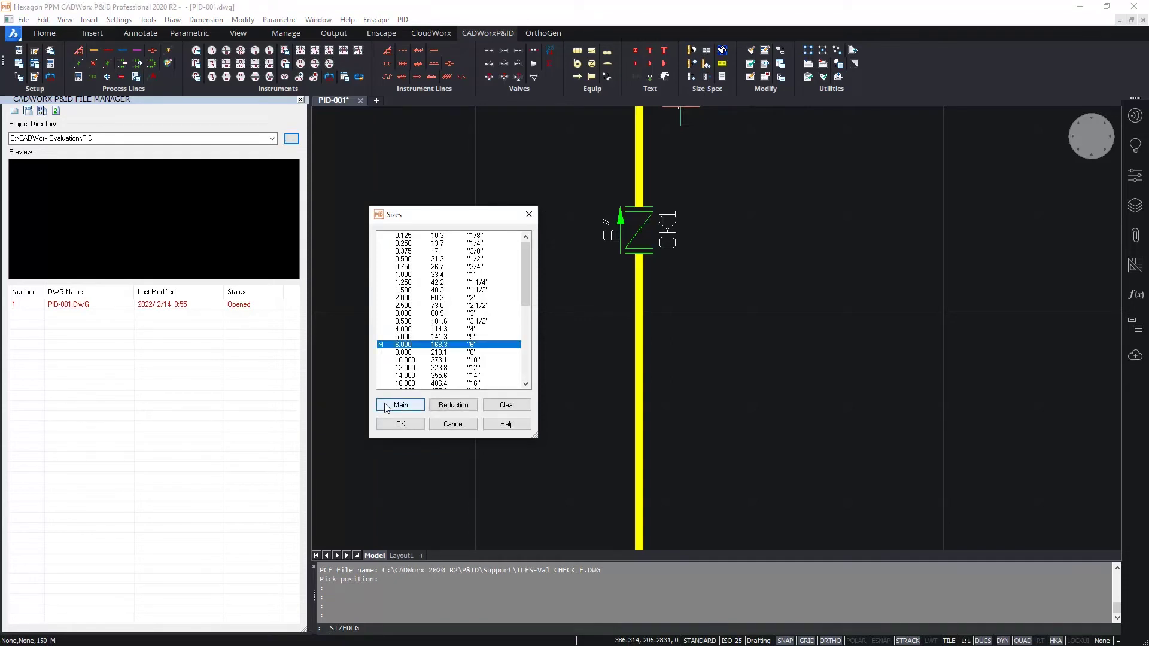
pyautogui.click(394, 330)
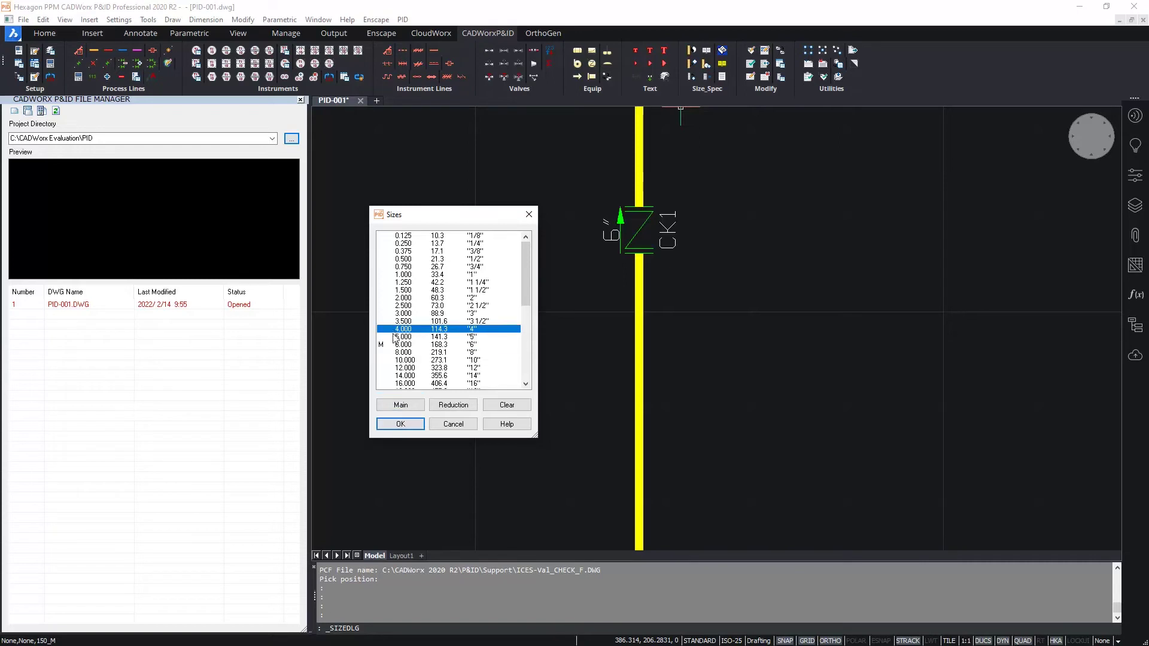
pyautogui.click(451, 405)
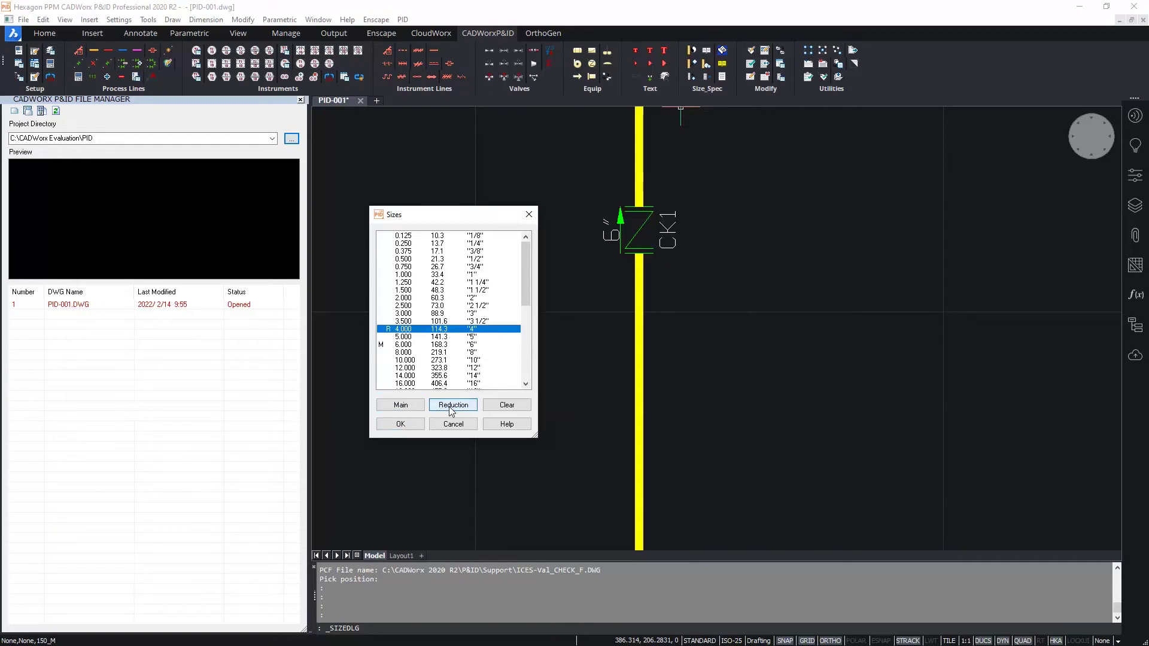
pyautogui.click(400, 424)
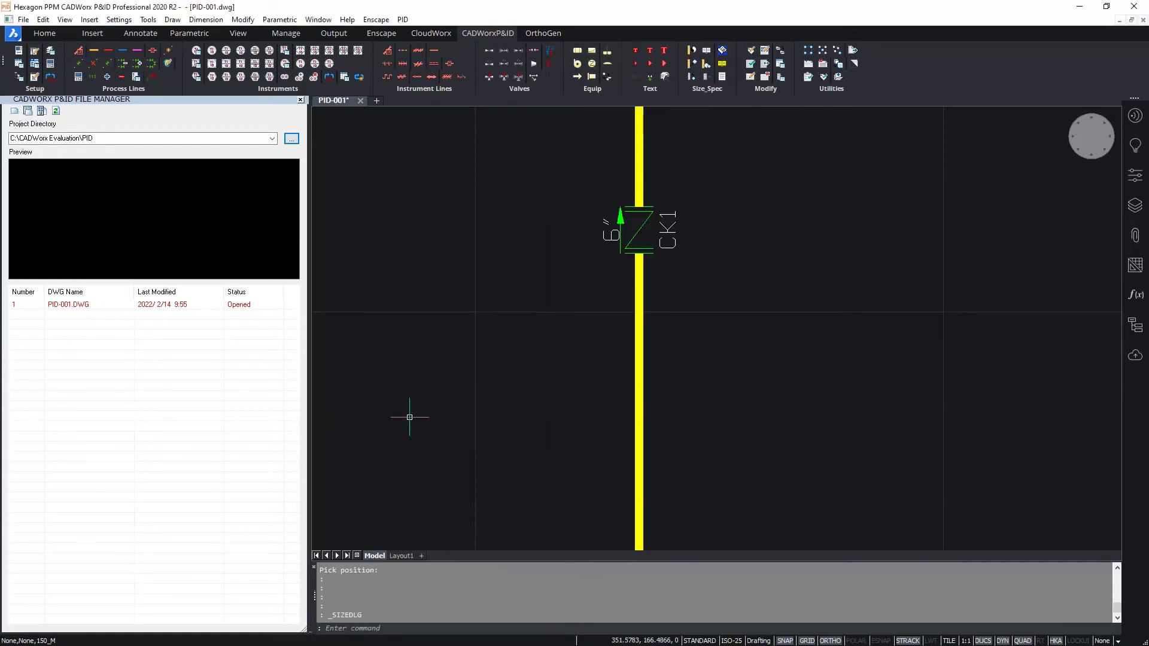
# Step: Insert a concentric reducer on the pipe below CK1 and resize the pipe down to P-101 to 4"
pyautogui.click(533, 65)
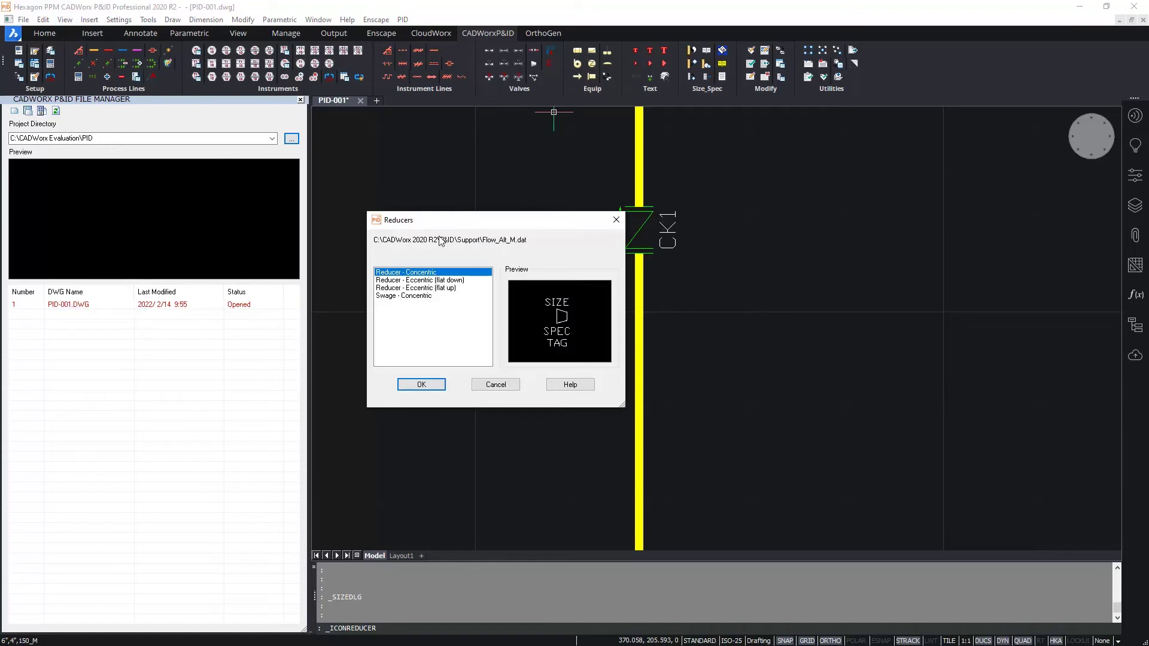
pyautogui.click(422, 385)
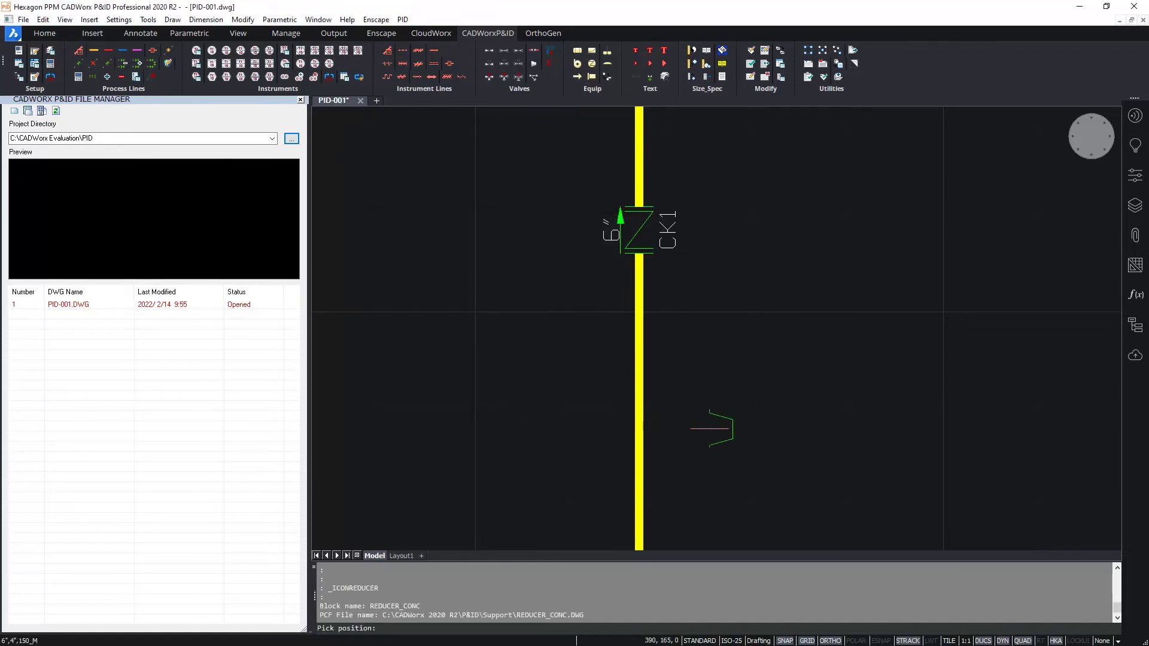
pyautogui.moveTo(727, 423); pyautogui.dragTo(682, 303, button='middle')
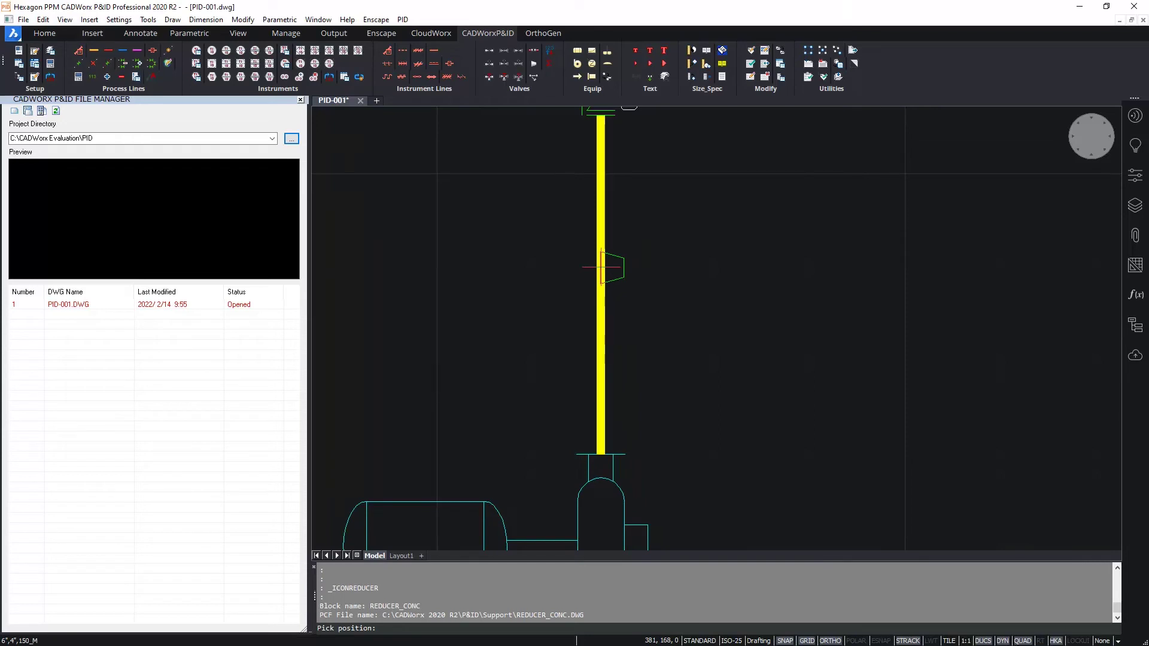
pyautogui.click(601, 267)
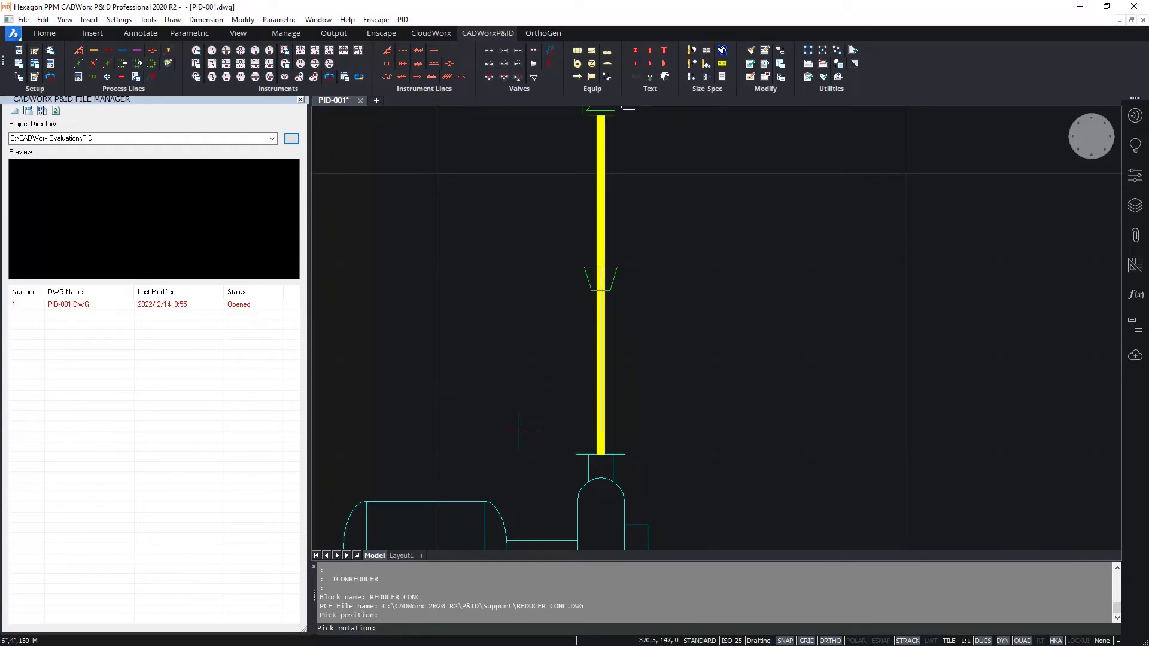
pyautogui.click(519, 428)
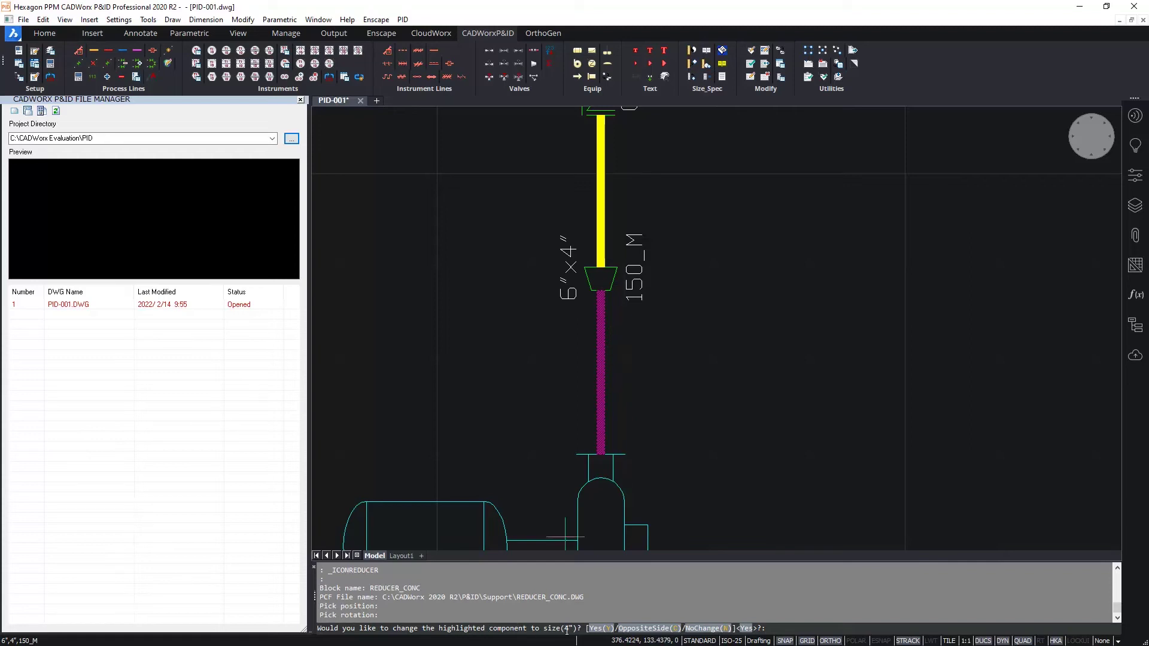
pyautogui.click(599, 629)
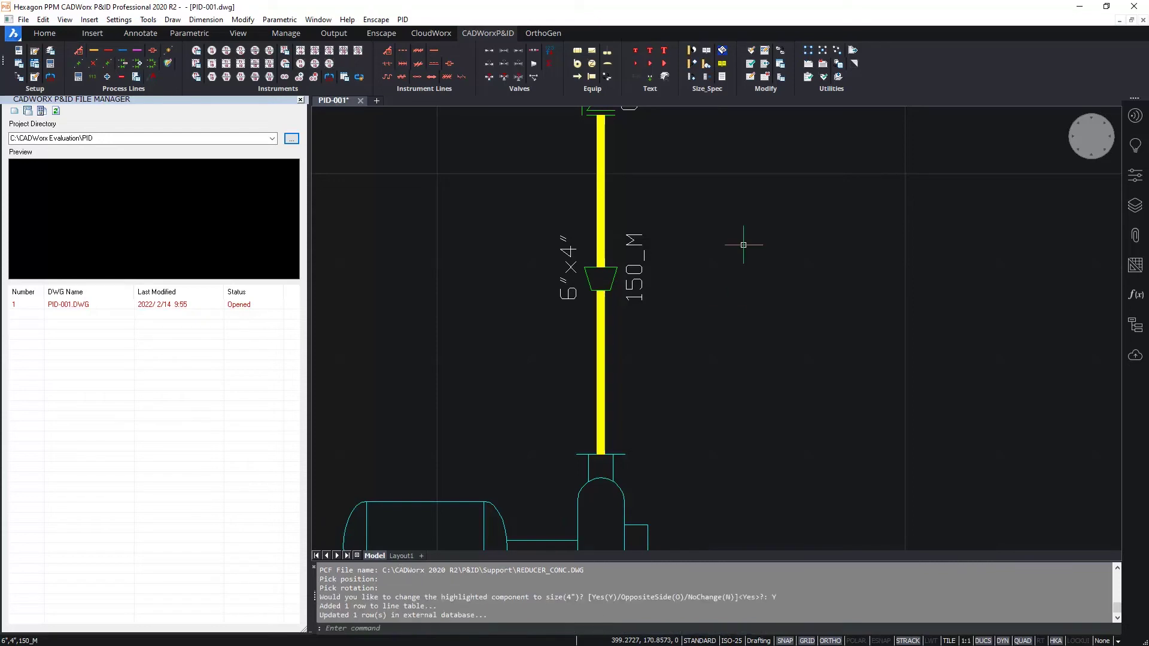
pyautogui.scroll(-3, 669, 334)
pyautogui.moveTo(691, 315); pyautogui.dragTo(825, 403, button='middle')
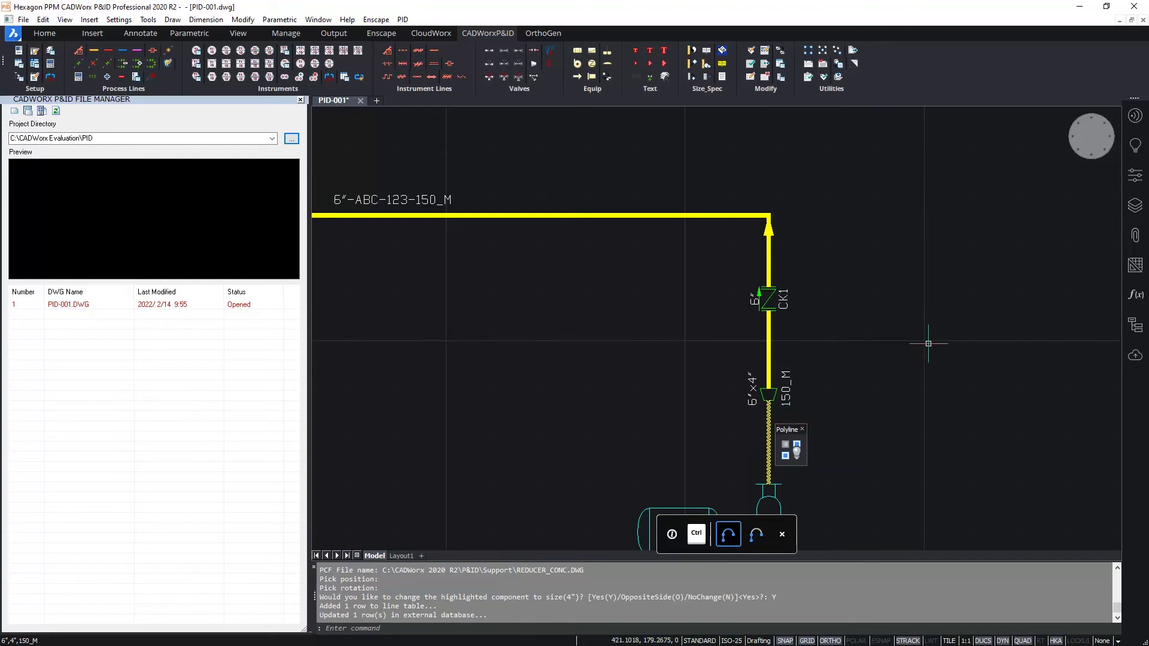
pyautogui.moveTo(943, 367)
pyautogui.mouseDown(button='middle')
pyautogui.moveTo(836, 352)
pyautogui.moveTo(815, 322)
pyautogui.mouseUp(button='middle')
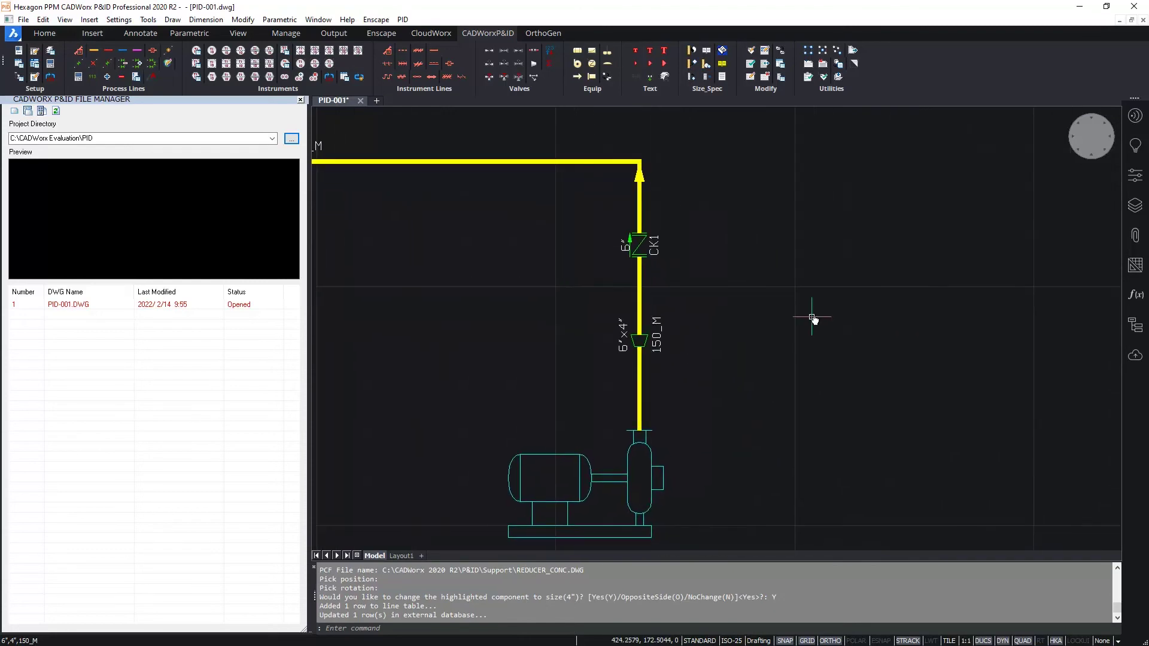
pyautogui.scroll(-3, 813, 318)
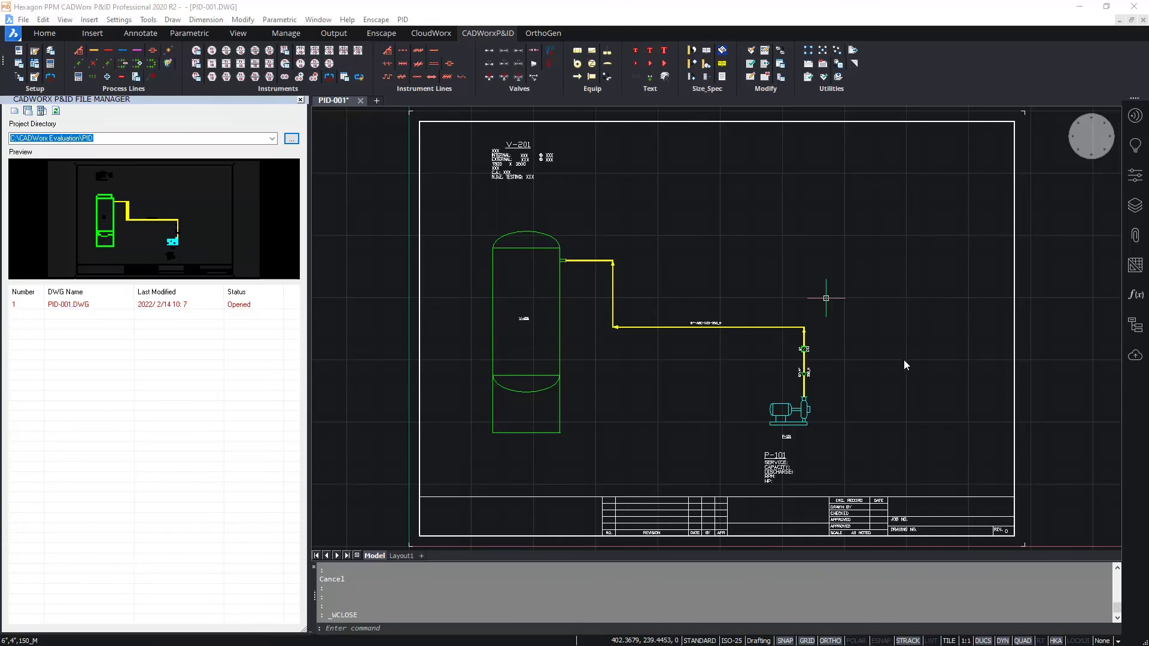
pyautogui.scroll(5, 841, 365)
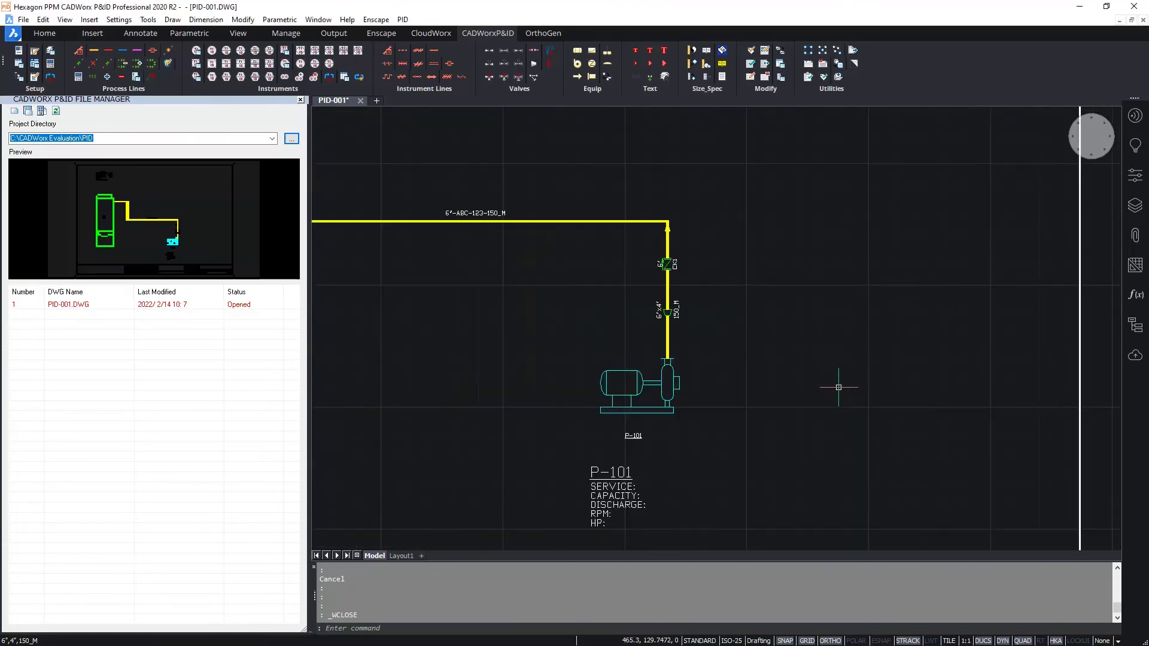
pyautogui.moveTo(834, 389); pyautogui.dragTo(781, 362, button='middle')
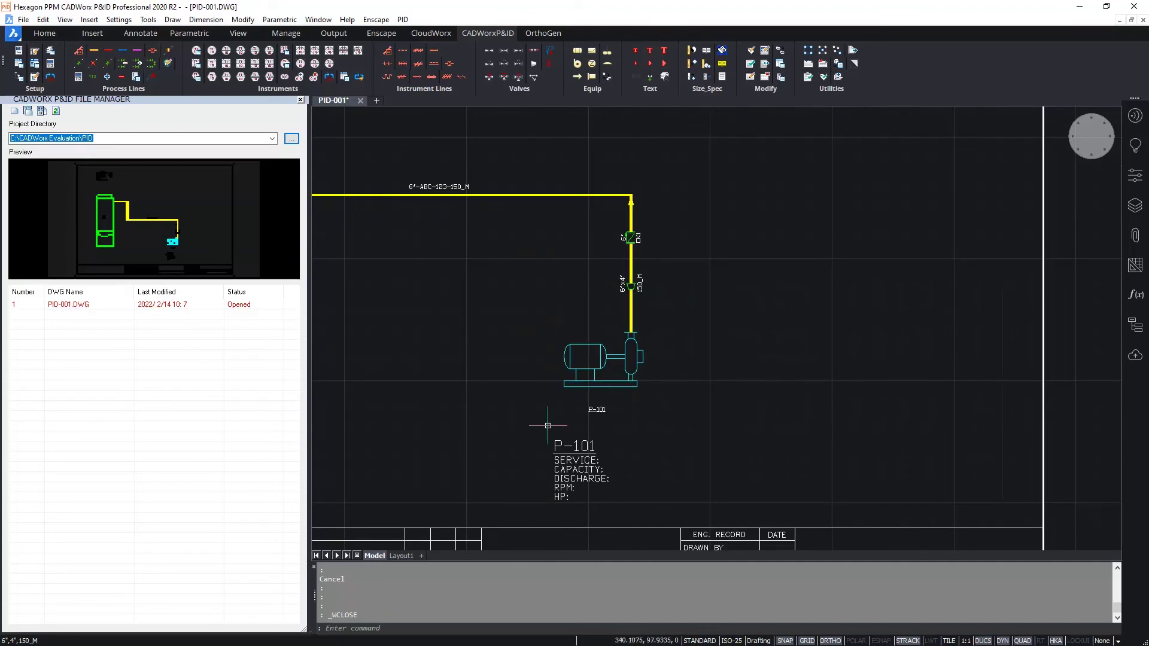
# Step: Copy pump P-101 with its line, reducer, check valve and tag to the right
pyautogui.click(546, 420)
pyautogui.click(706, 218)
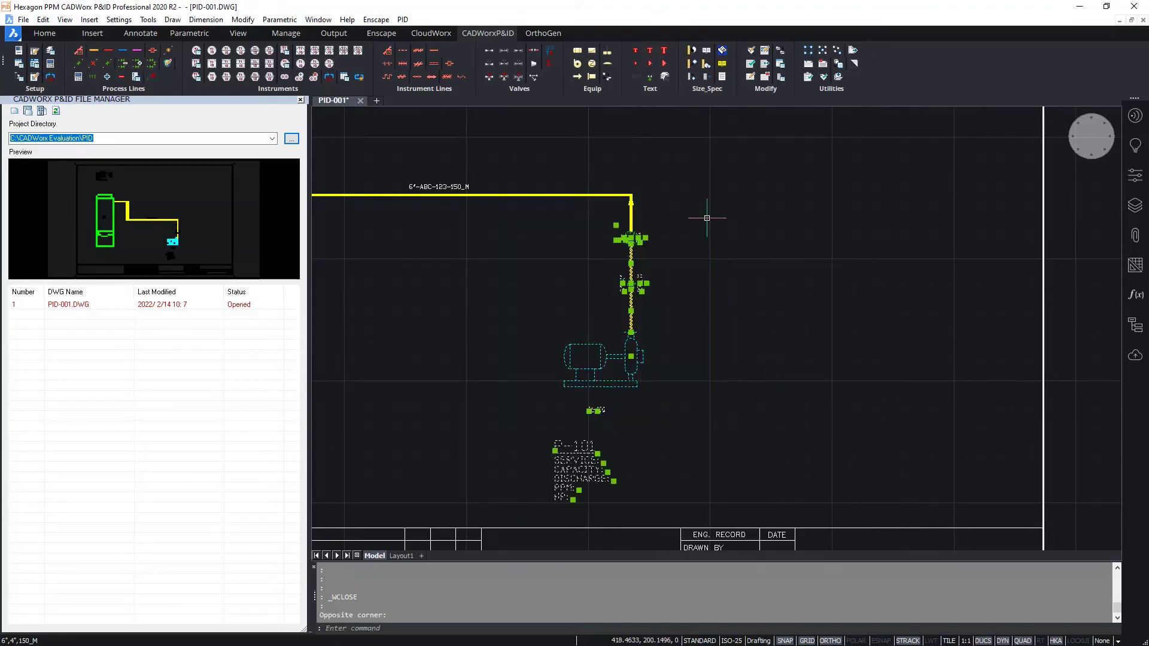
pyautogui.moveTo(631, 280)
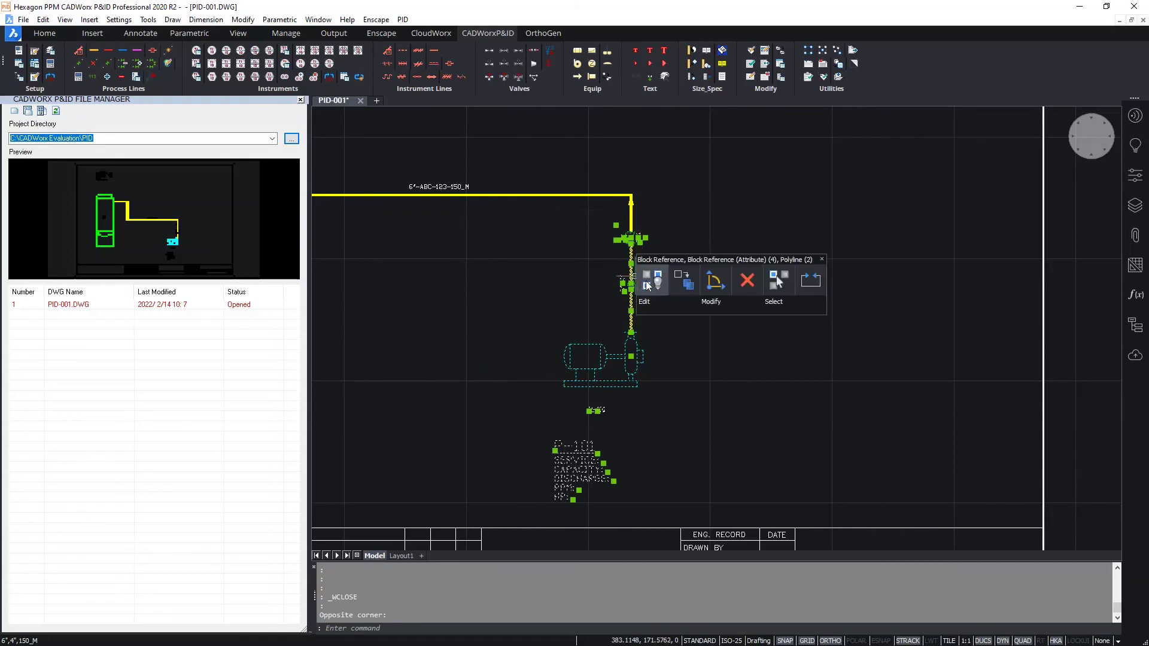
pyautogui.click(678, 291)
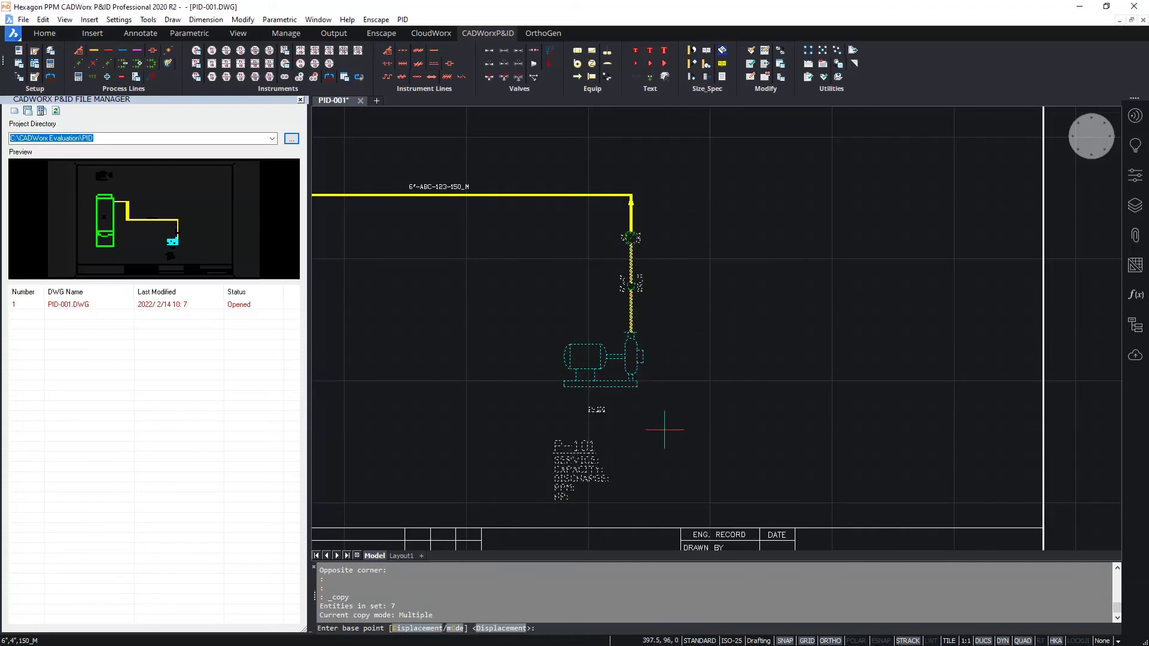
pyautogui.click(662, 430)
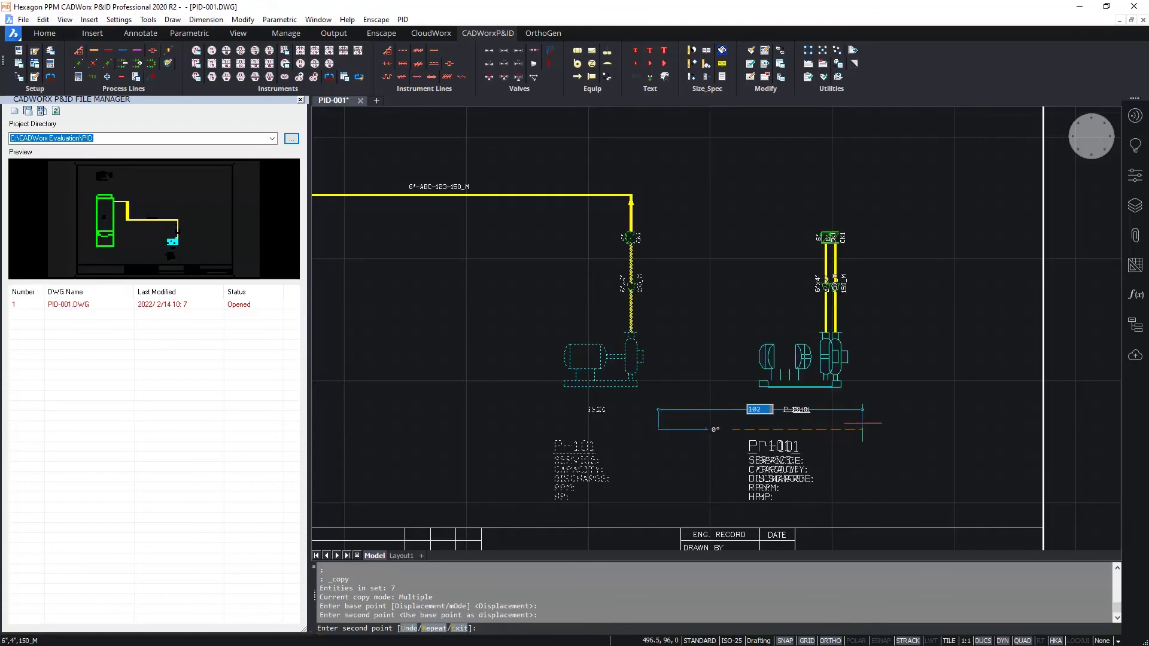
pyautogui.click(853, 428)
pyautogui.press('Return')
# Step: Tag the copied pump P-102
pyautogui.scroll(3, 783, 472)
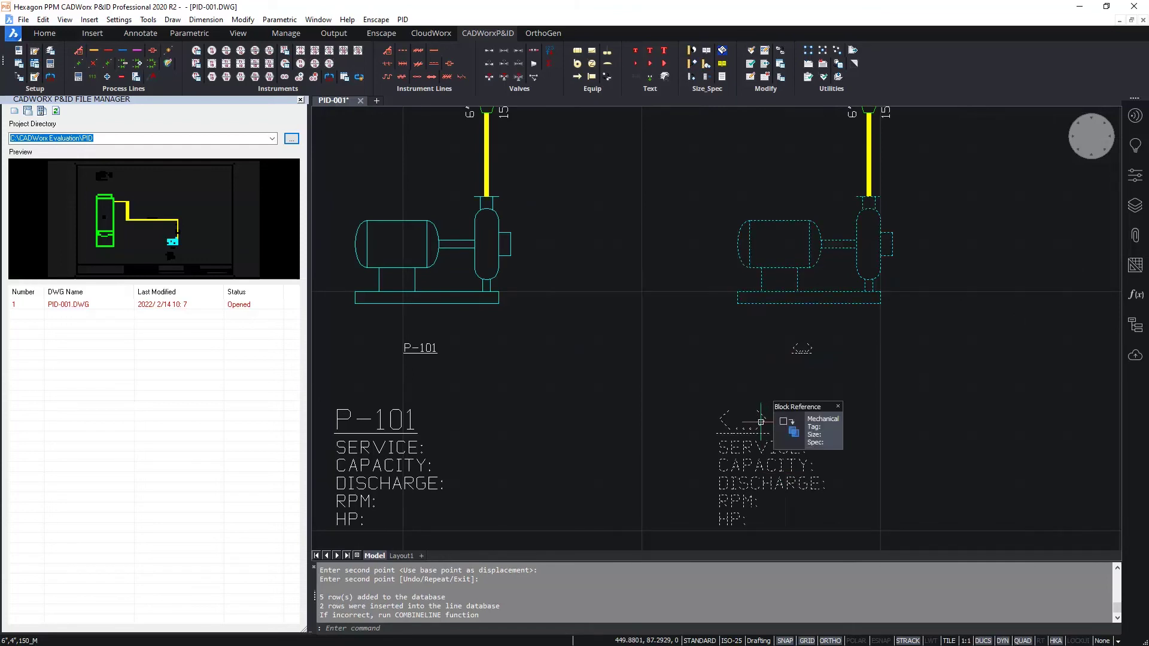
pyautogui.doubleClick(762, 422)
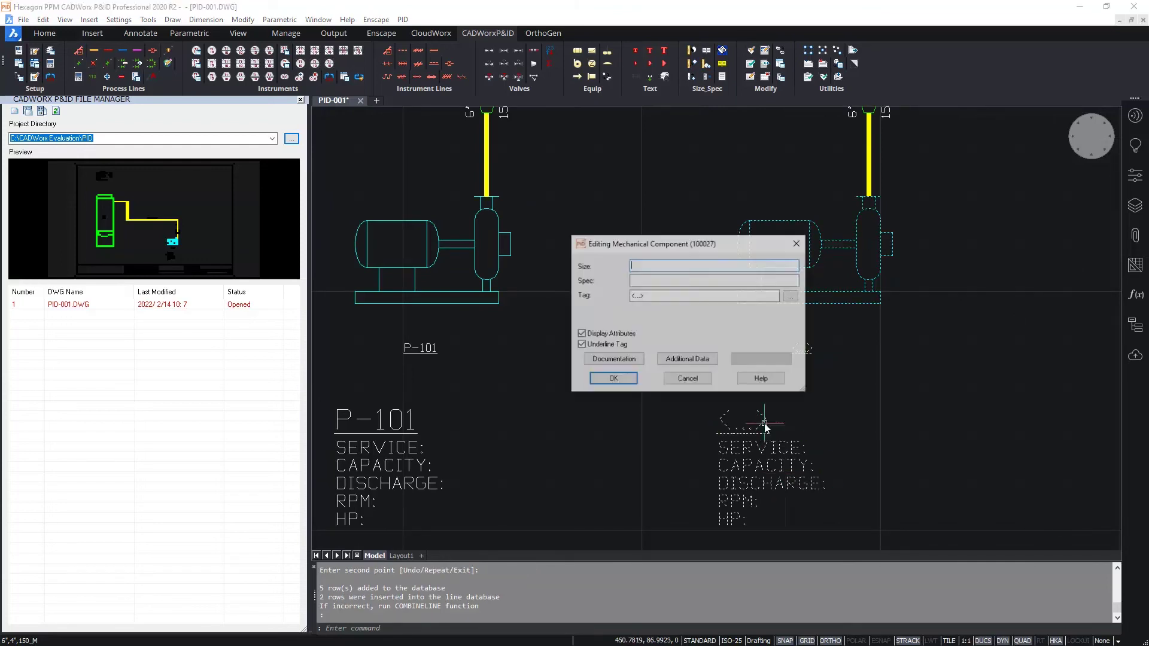
pyautogui.doubleClick(673, 299)
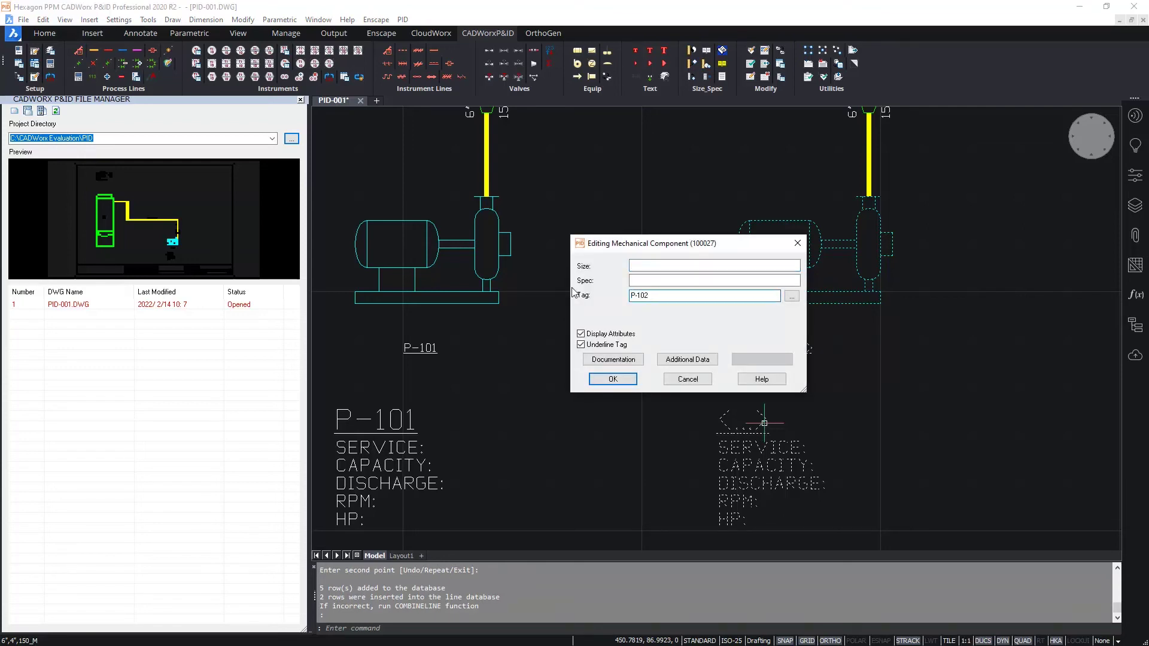
pyautogui.click(610, 382)
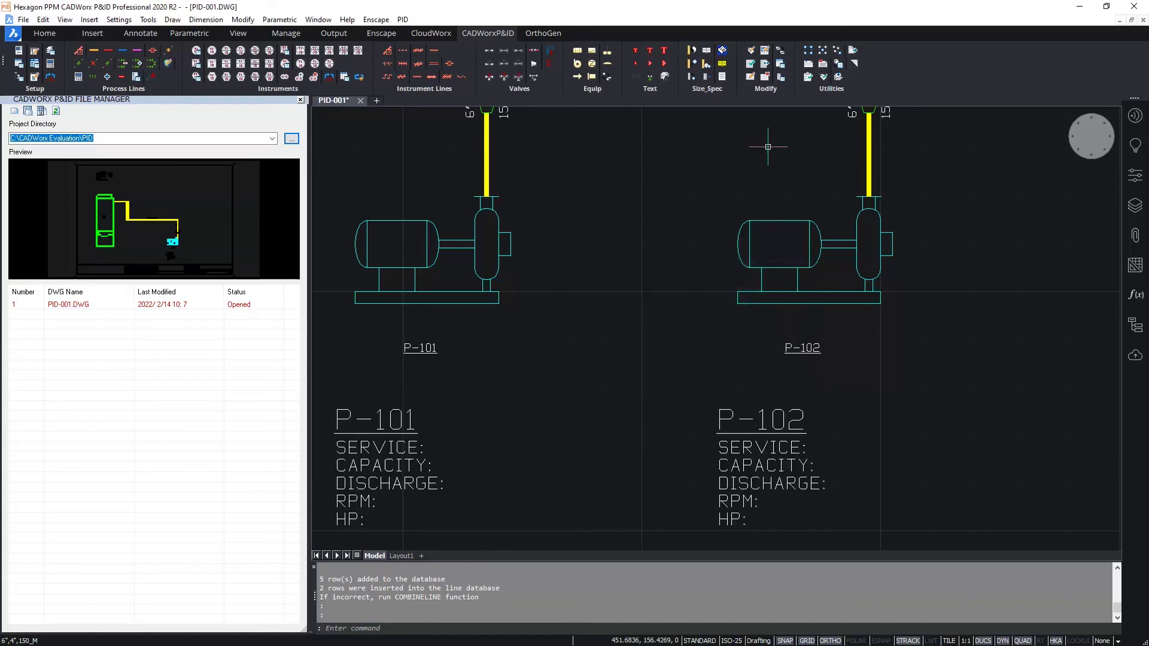
# Step: Change the copied check valve's tag from CK1 to CK2
pyautogui.moveTo(767, 147); pyautogui.dragTo(687, 371, button='middle')
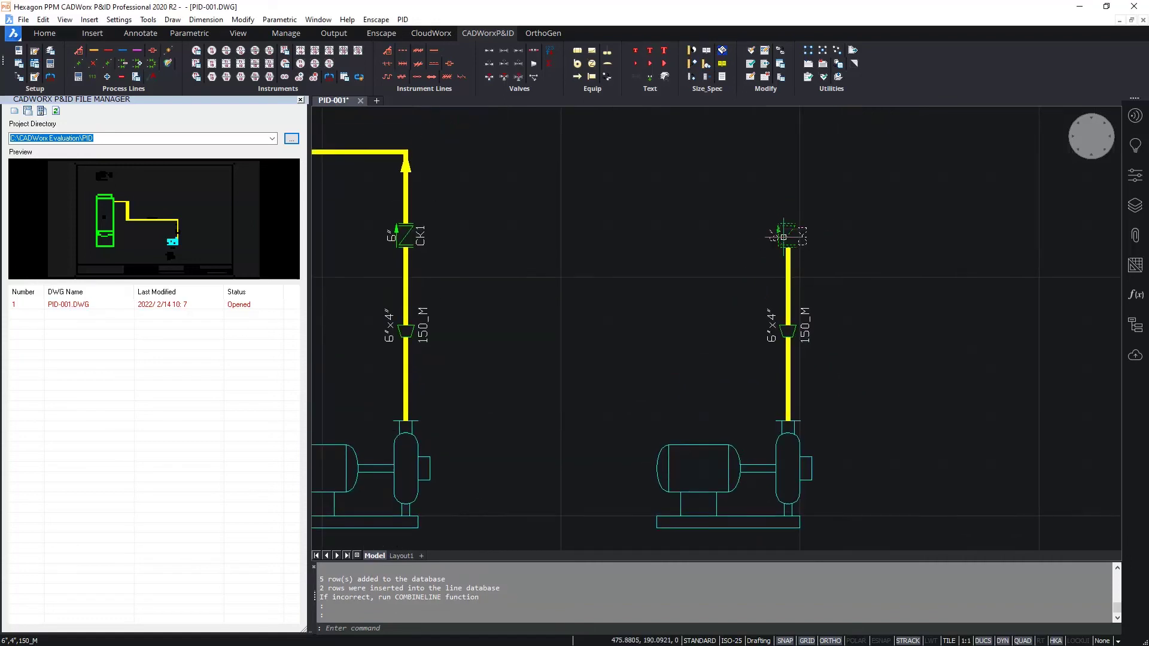
pyautogui.click(783, 238)
pyautogui.click(788, 235)
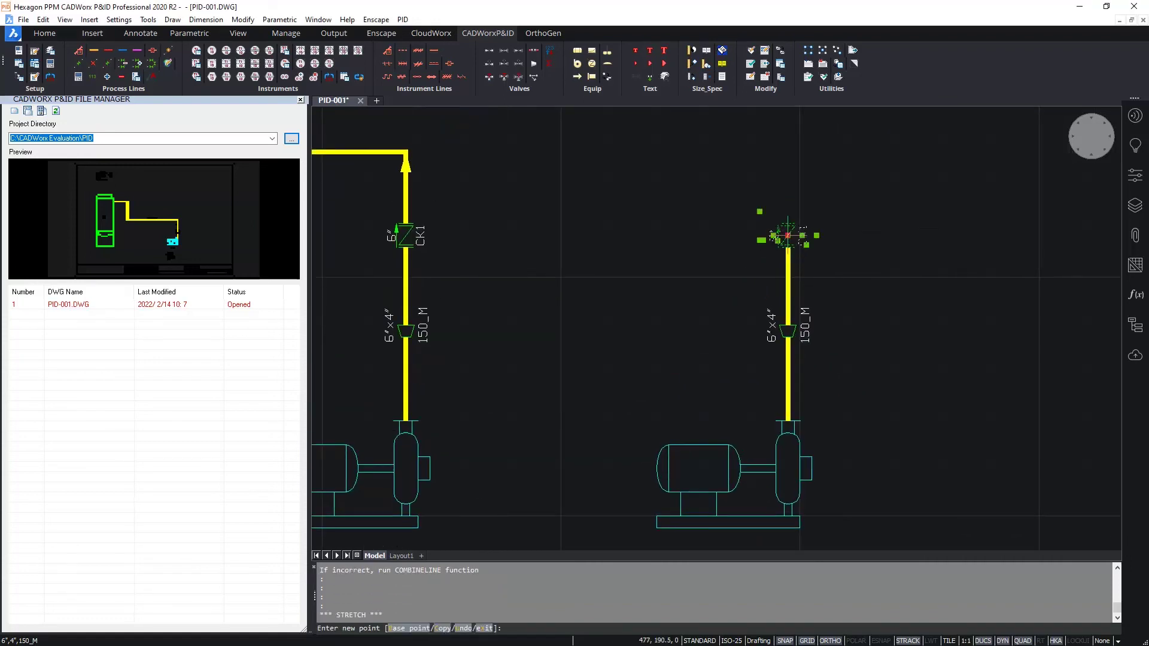
pyautogui.press('Escape')
pyautogui.press('Escape')
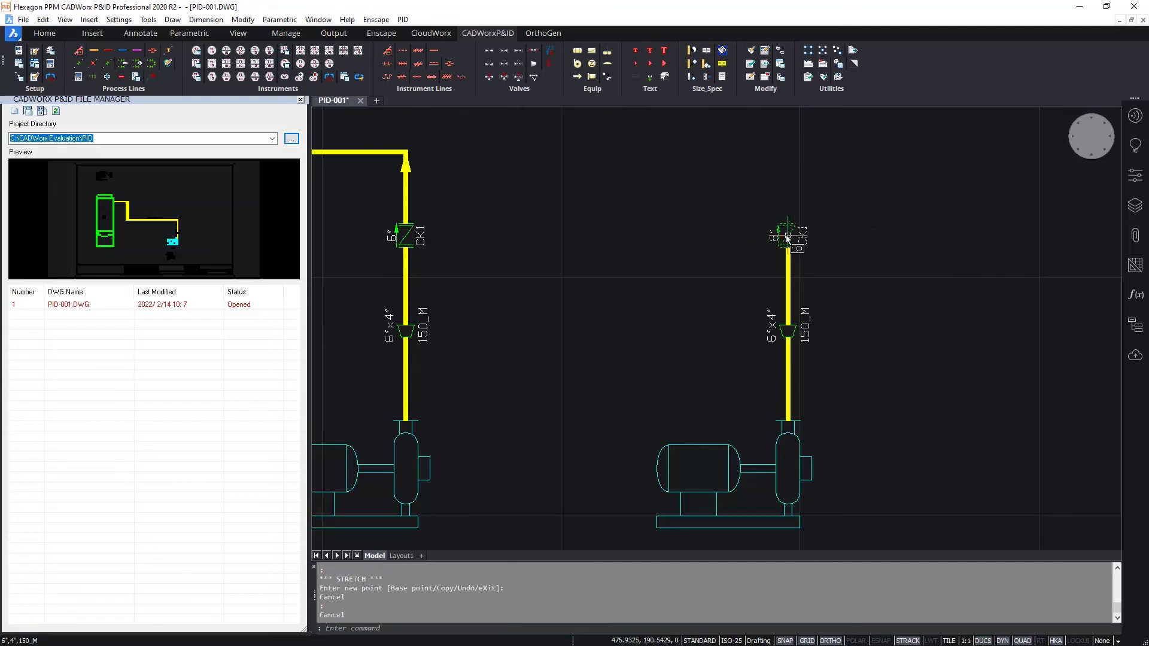
pyautogui.doubleClick(788, 237)
pyautogui.moveTo(636, 295); pyautogui.dragTo(647, 295)
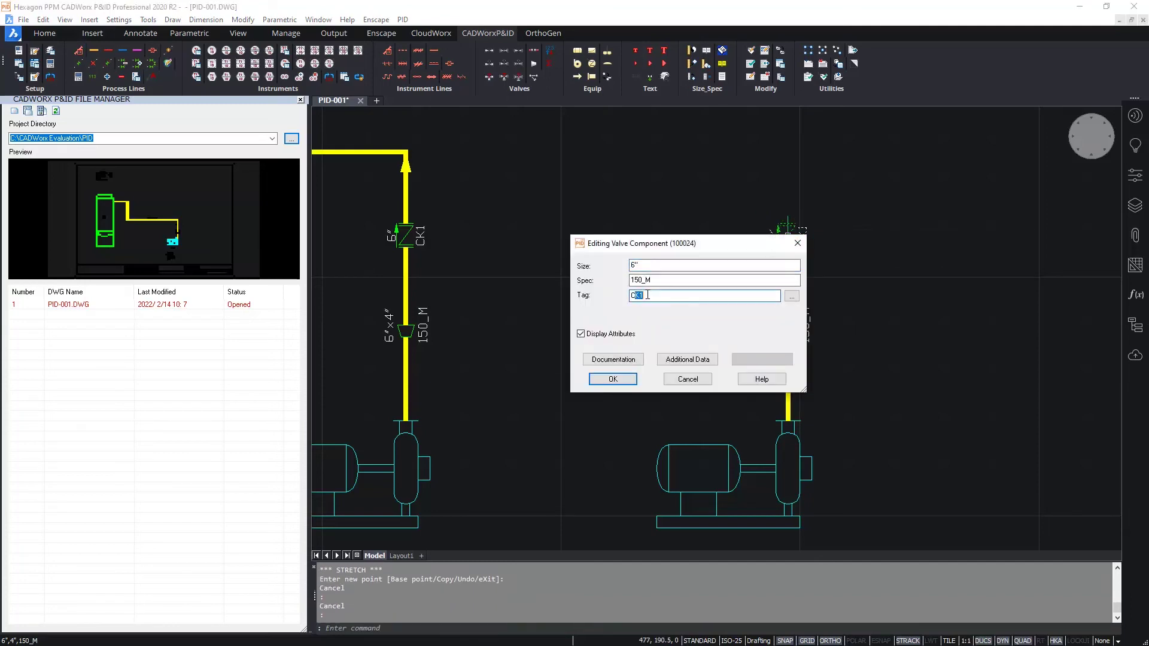
pyautogui.write('K2')
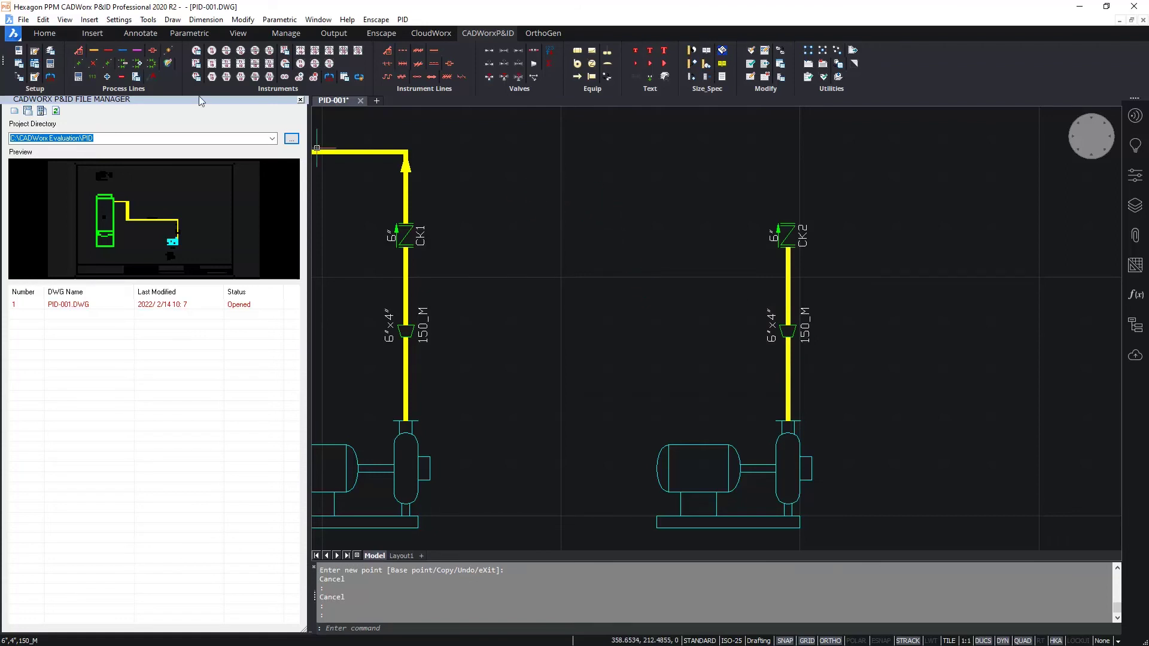
# Step: Draw a process line from the top of CK2, up and across to CK1's line
pyautogui.click(137, 50)
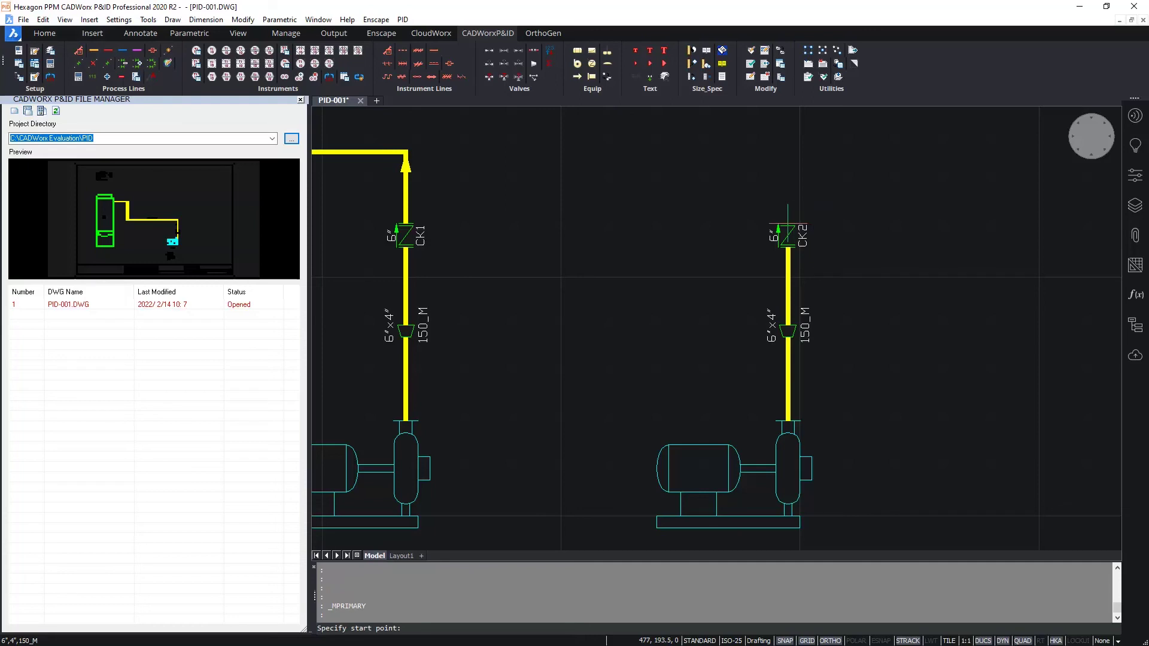
pyautogui.click(787, 223)
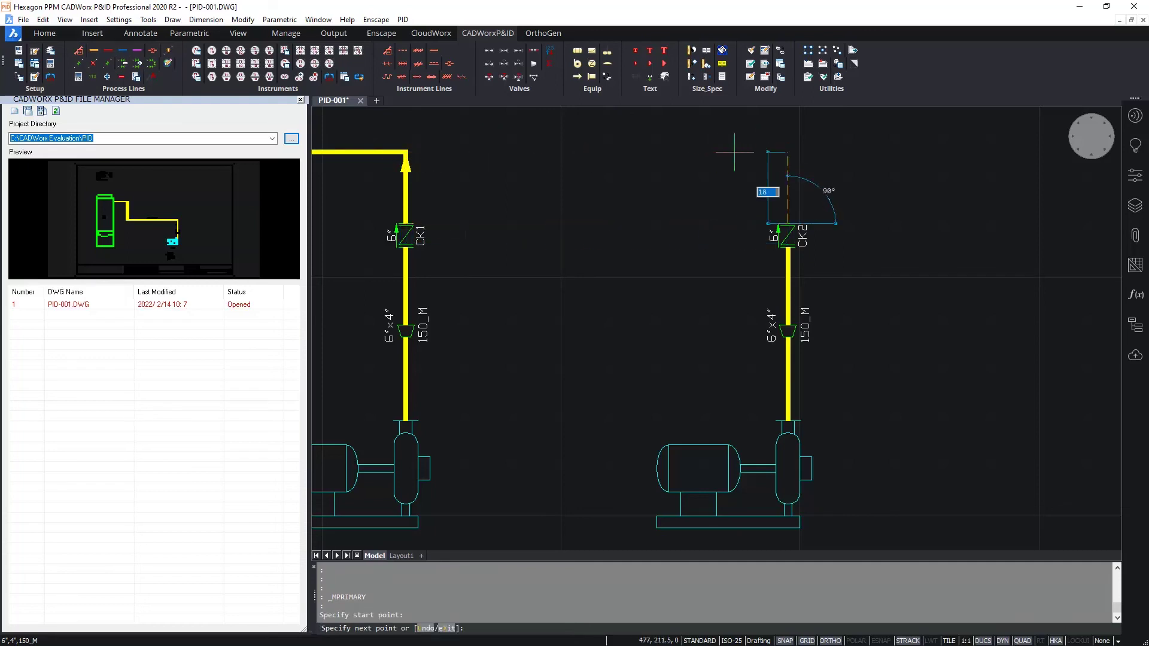
pyautogui.click(769, 152)
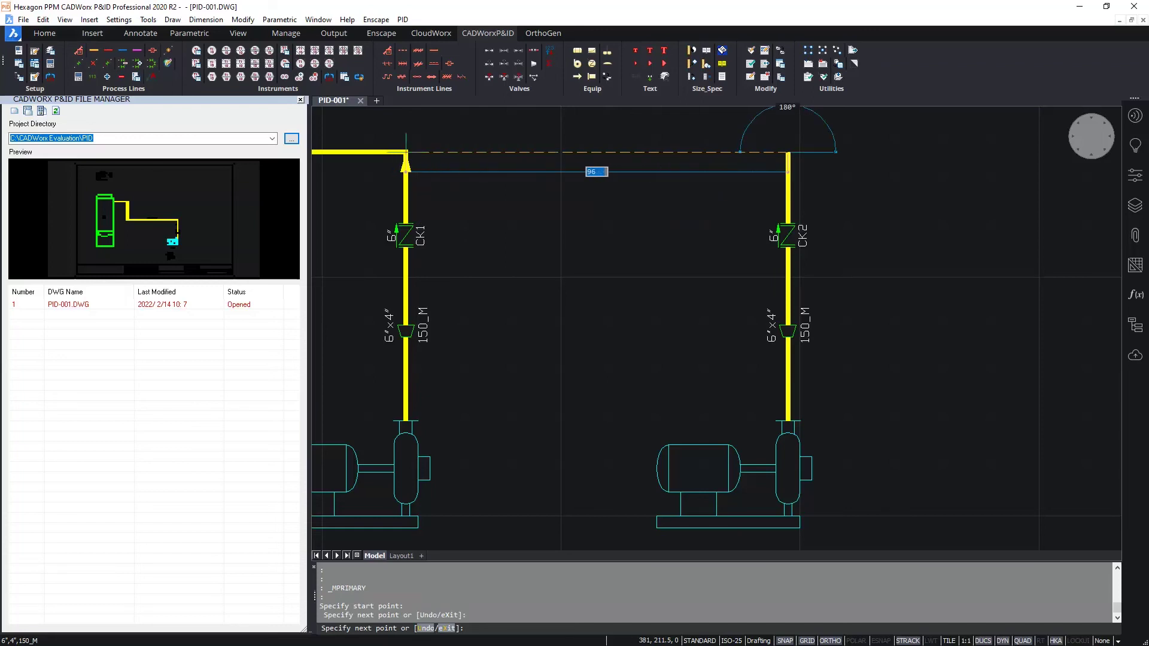
pyautogui.click(406, 152)
pyautogui.press('Return')
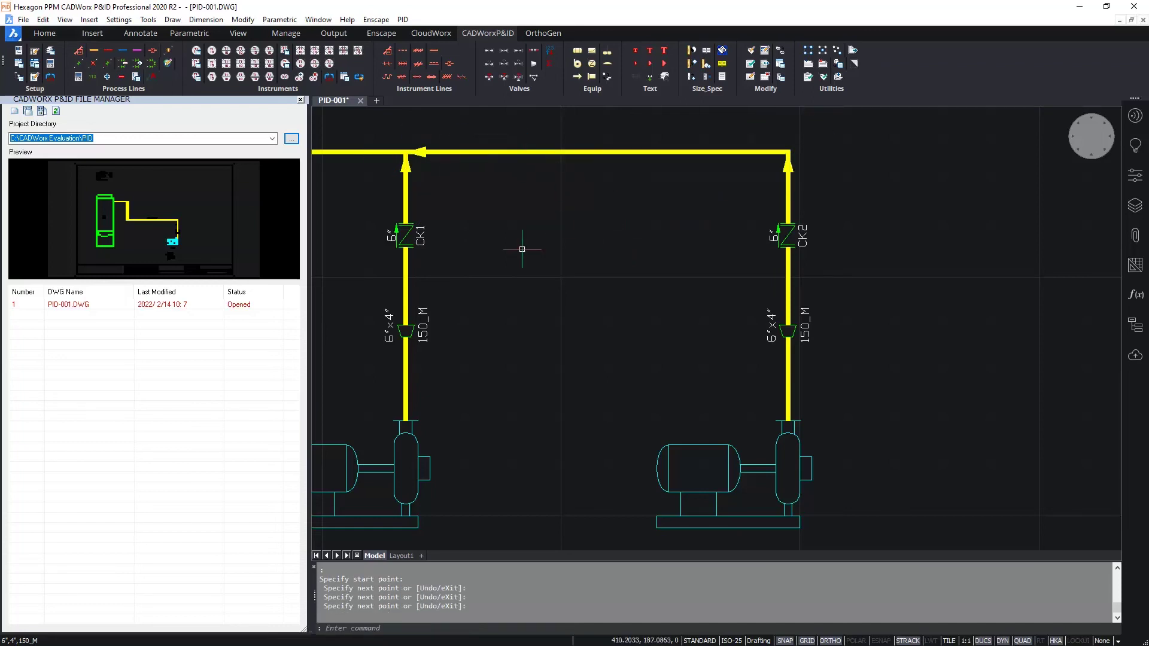
# Step: Check the new line and the line running to CK2, then start Combine Lines
pyautogui.moveTo(521, 249); pyautogui.dragTo(608, 240, button='middle')
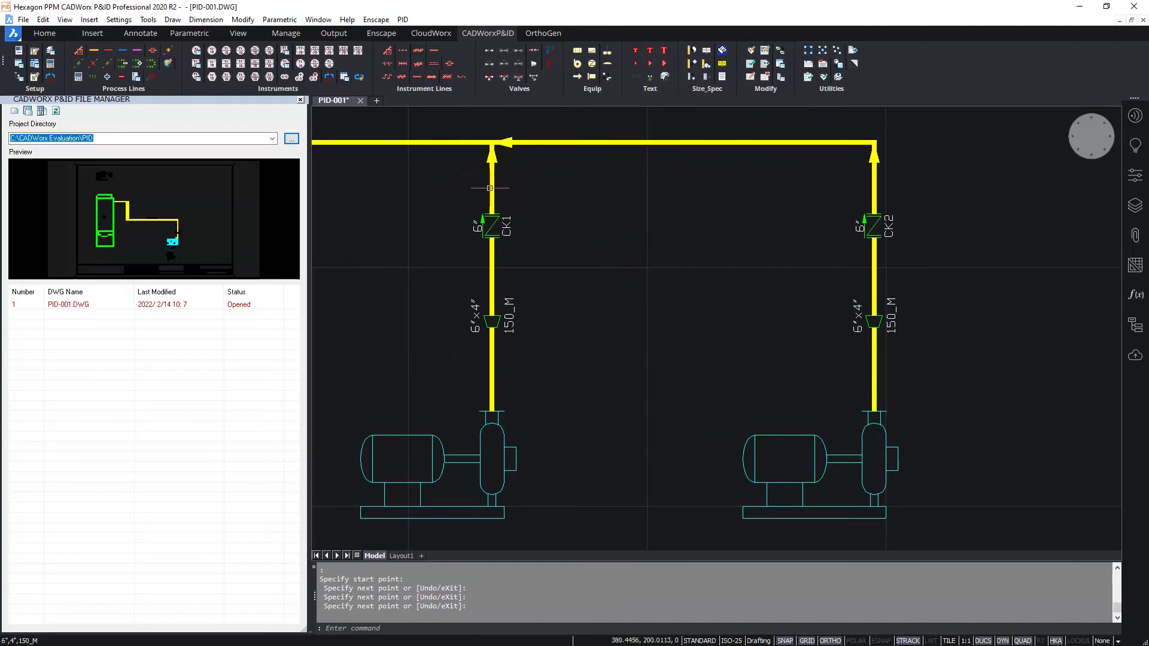
pyautogui.click(665, 143)
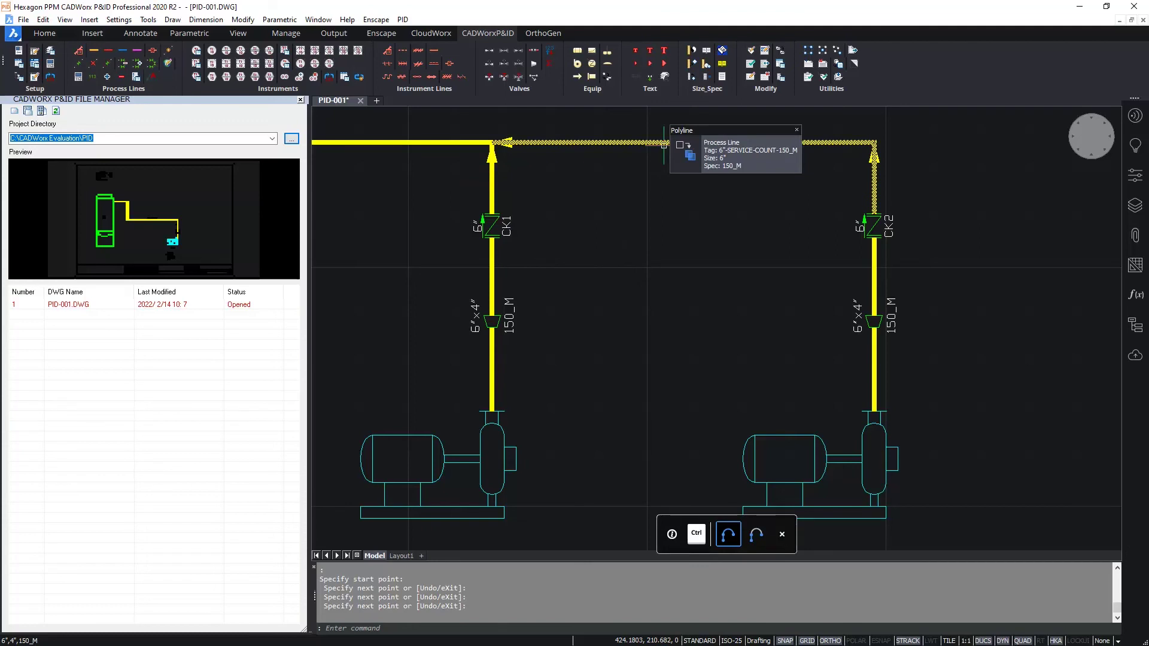
pyautogui.press('Escape')
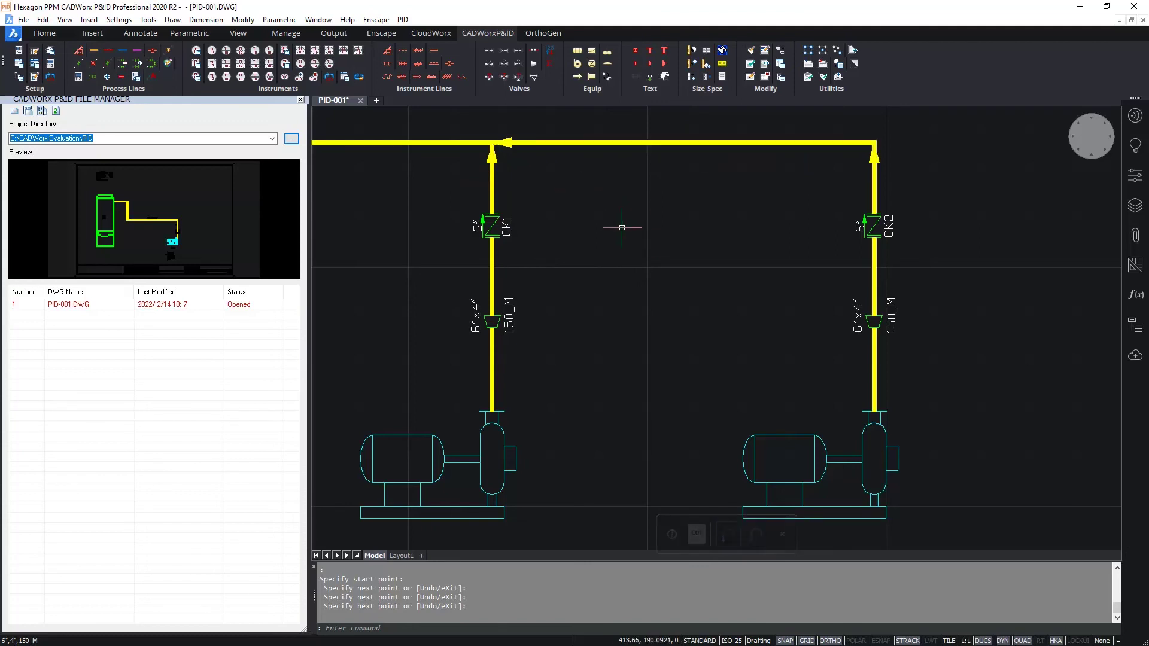
pyautogui.scroll(-2, 592, 212)
pyautogui.moveTo(440, 212); pyautogui.dragTo(535, 236, button='middle')
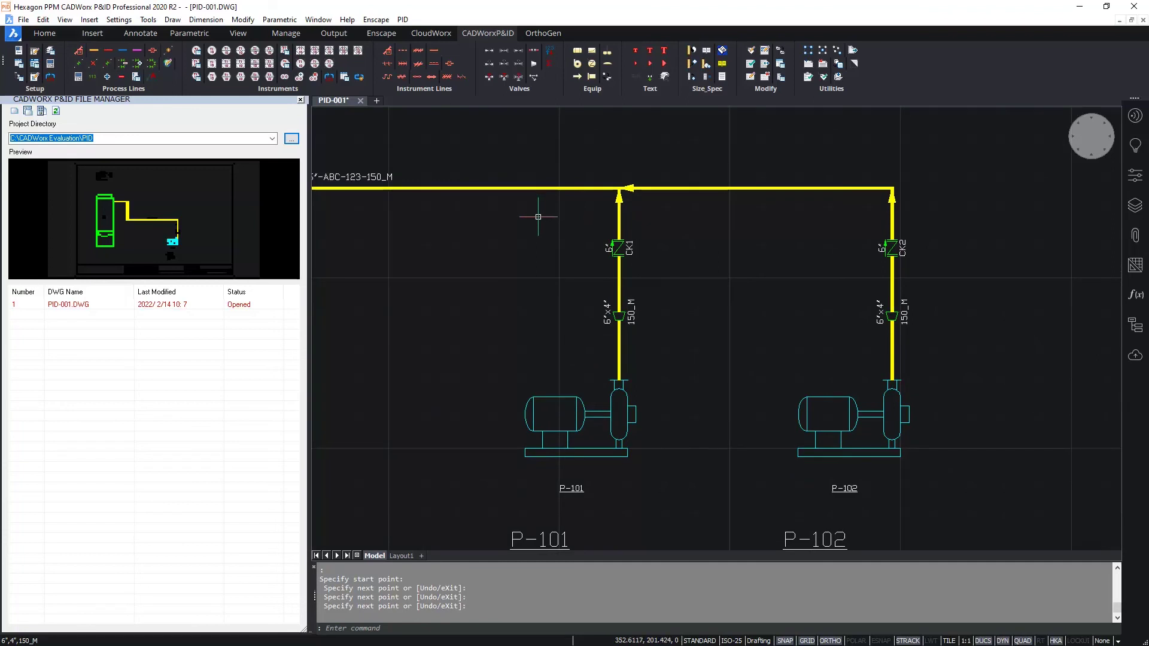
pyautogui.click(696, 188)
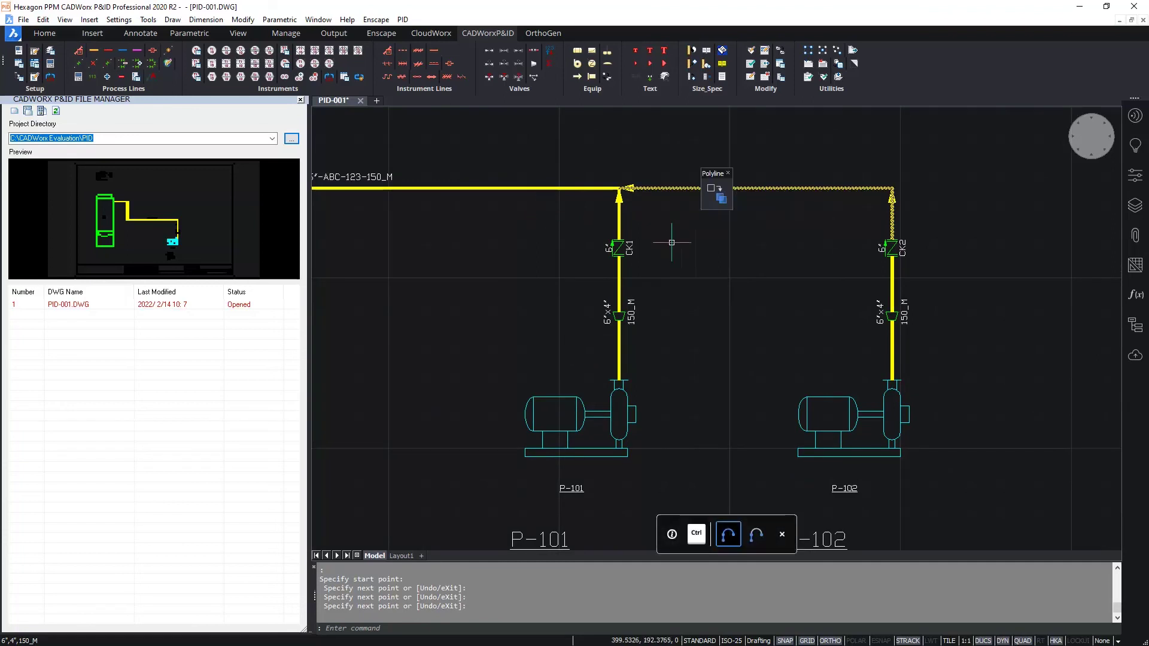
pyautogui.press('Escape')
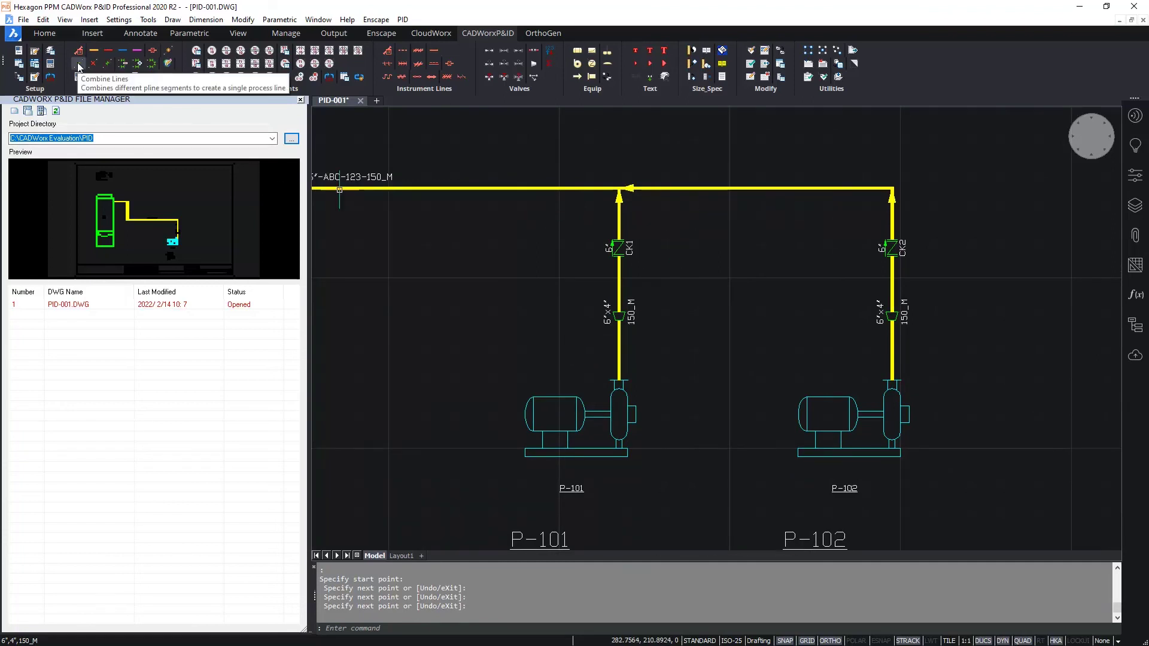
pyautogui.click(77, 68)
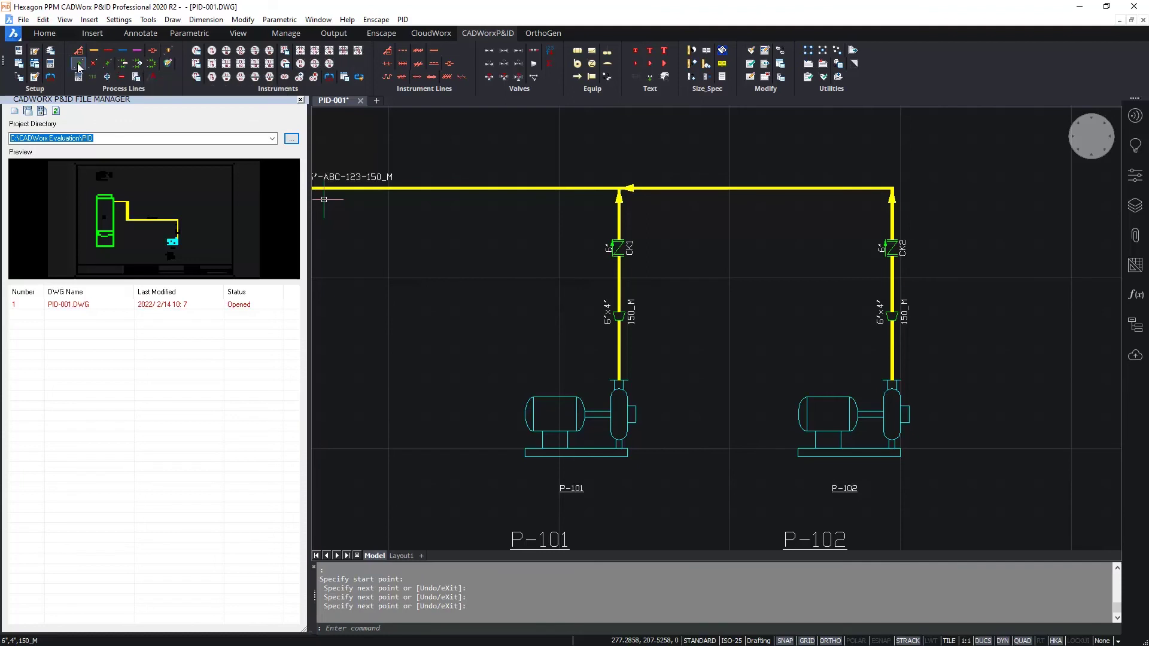
# Step: Combine the tagged main line with the windowed P-102 branch, picking both reducer sides
pyautogui.click(77, 67)
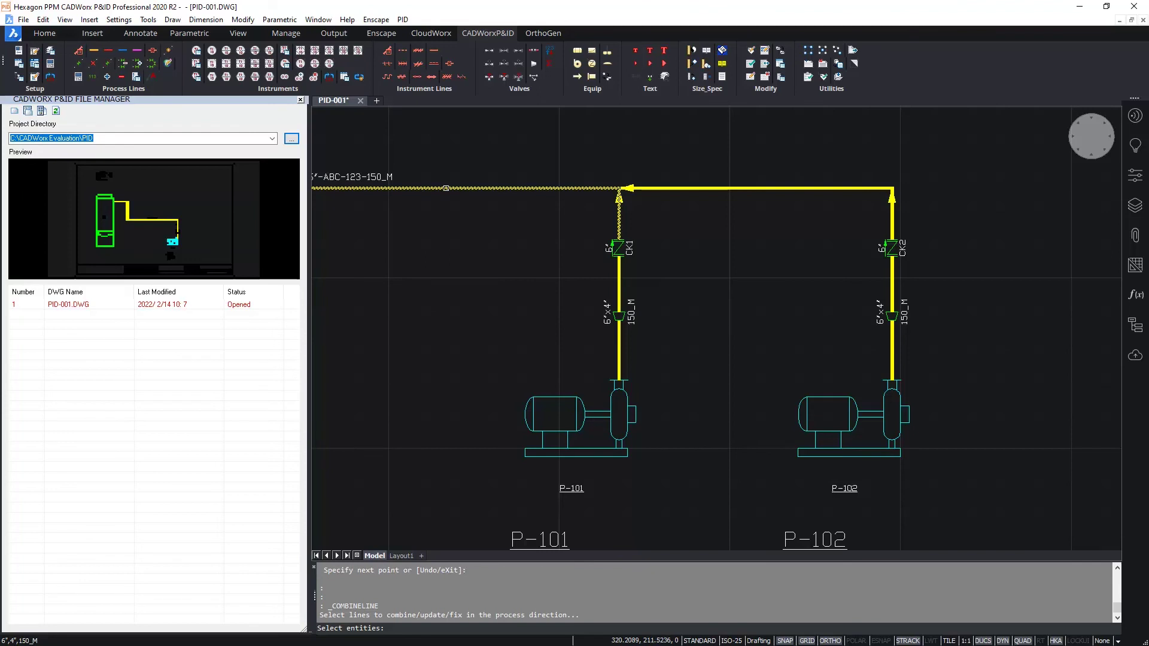
pyautogui.click(445, 188)
pyautogui.click(960, 356)
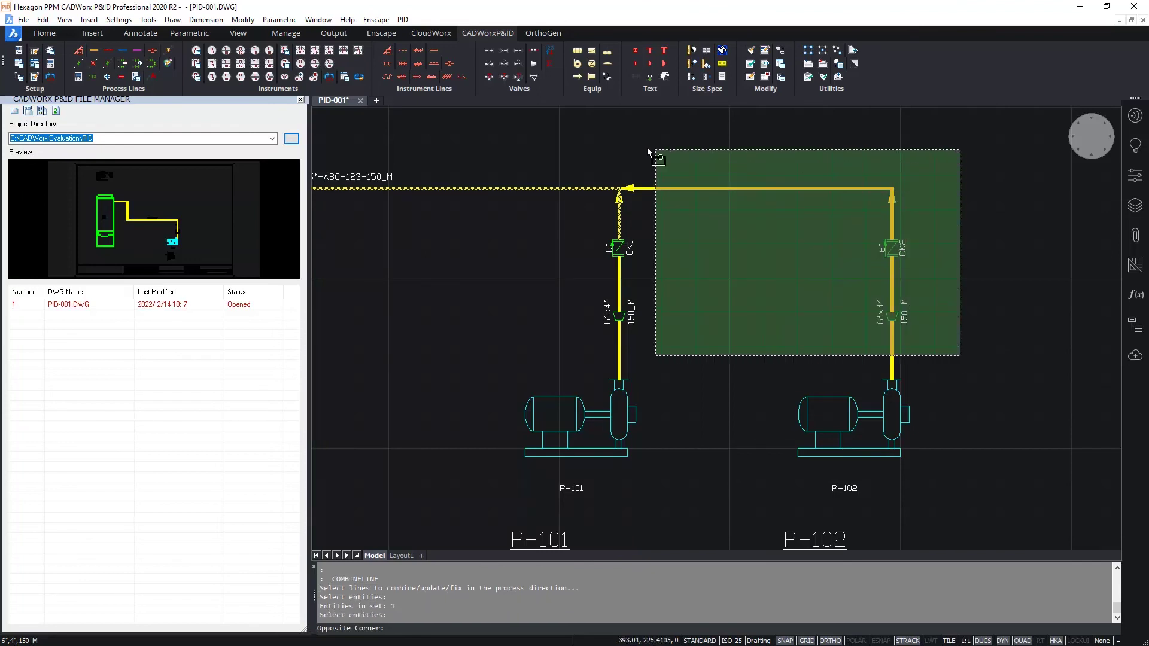
pyautogui.click(644, 149)
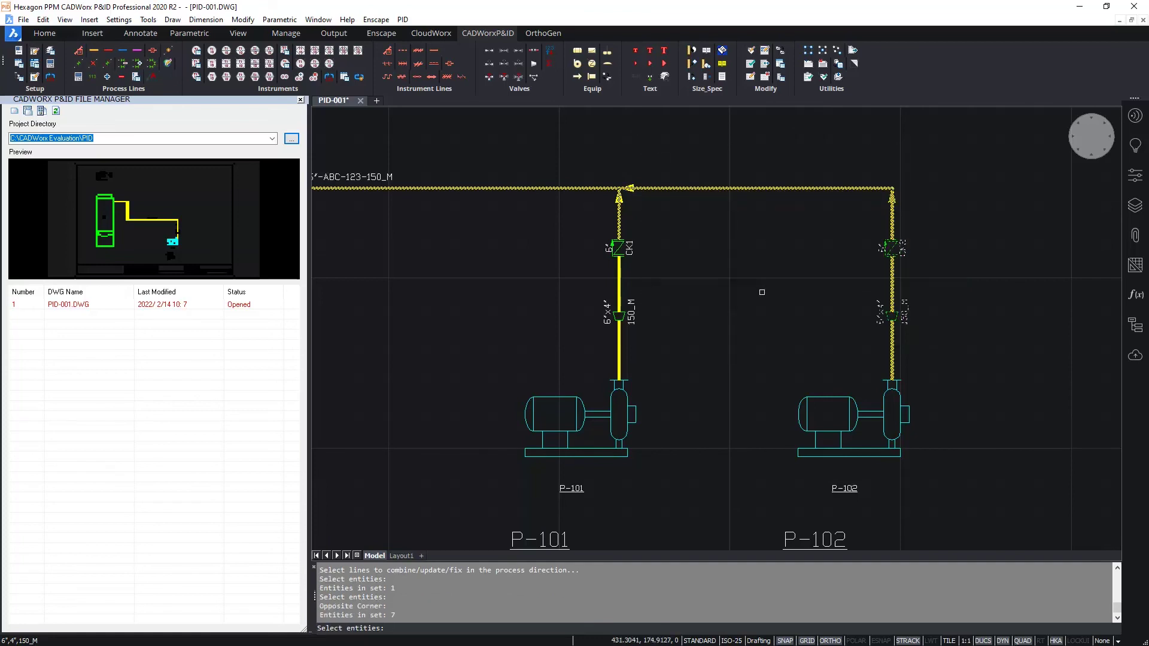
pyautogui.press('Return')
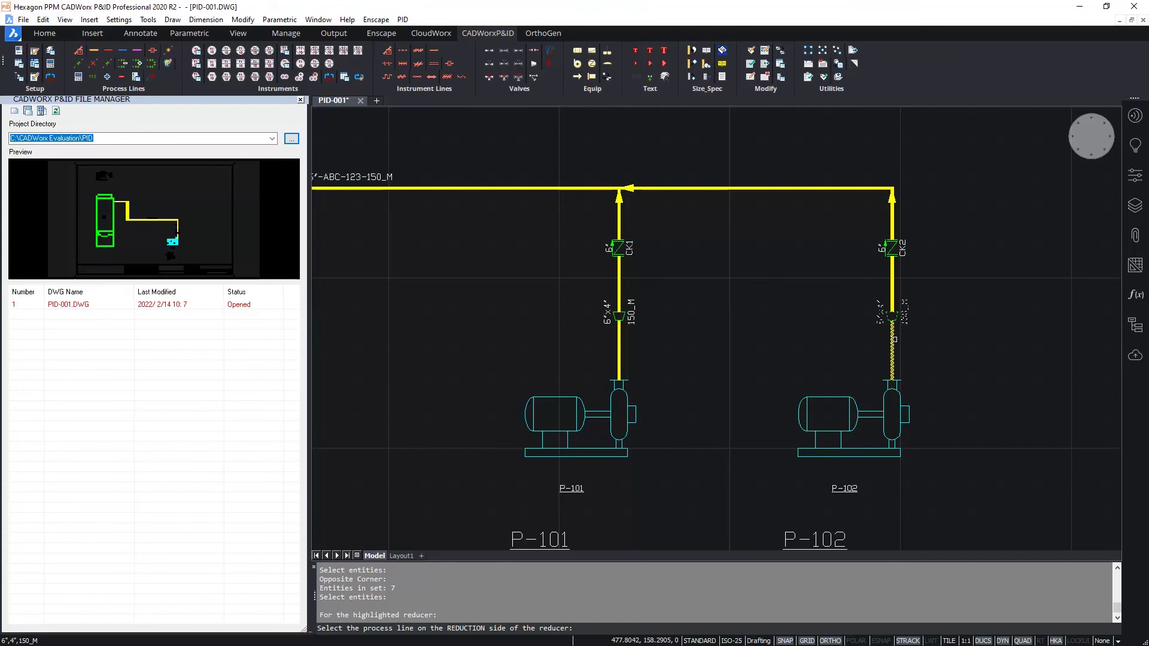
pyautogui.scroll(4, 894, 339)
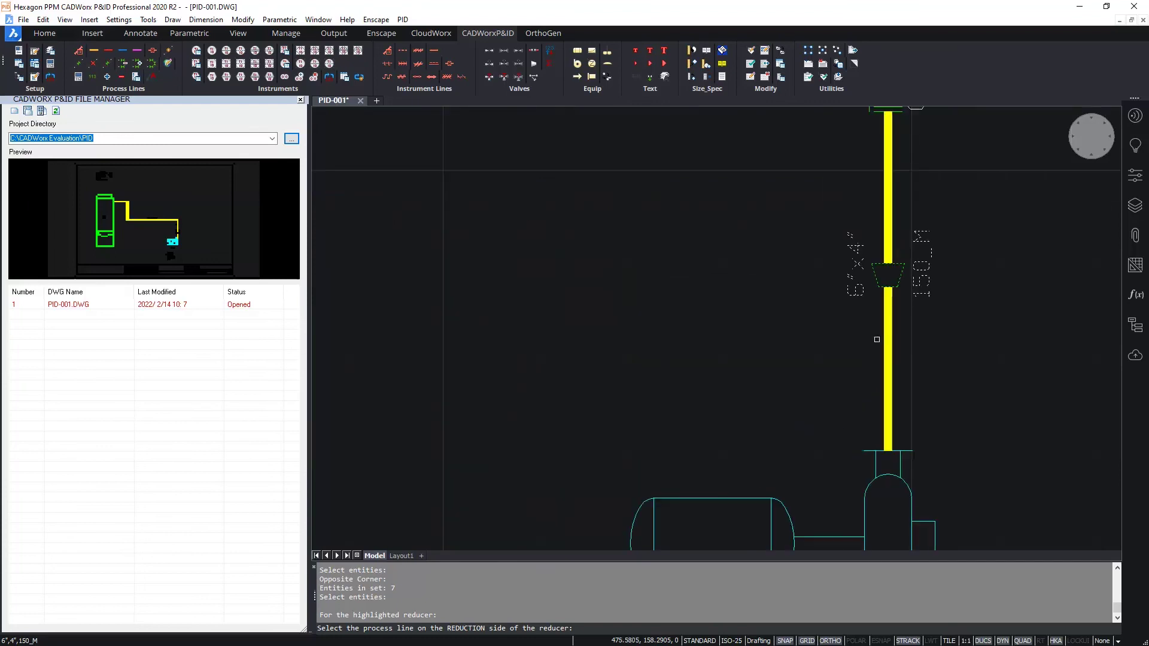
pyautogui.scroll(-2, 888, 341)
pyautogui.click(892, 344)
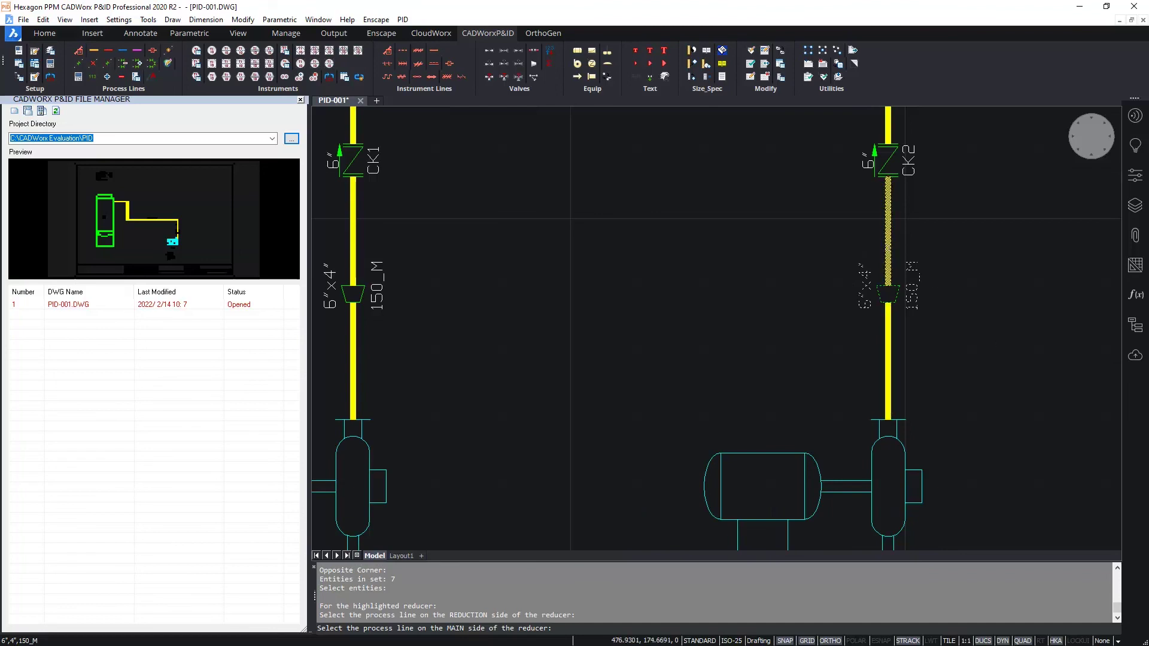
pyautogui.click(892, 249)
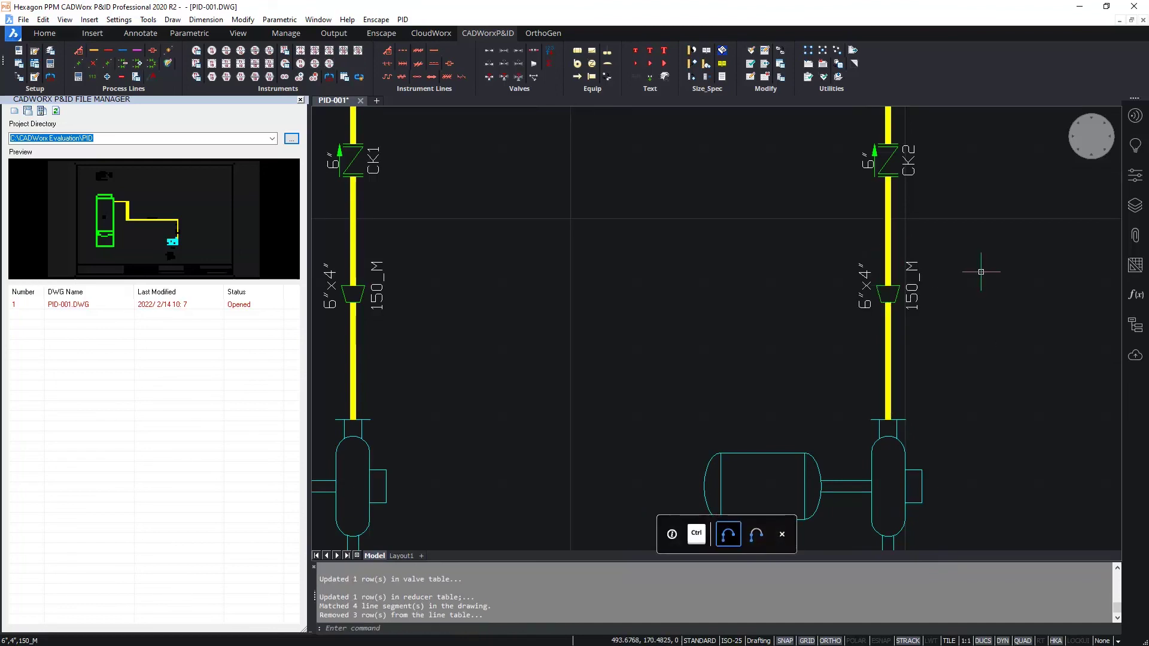
# Step: Accept tag 6"-ABC-123-150_M for the combined line and show the whole sheet
pyautogui.scroll(-2, 981, 272)
pyautogui.moveTo(981, 217); pyautogui.dragTo(978, 282, button='middle')
pyautogui.doubleClick(909, 211)
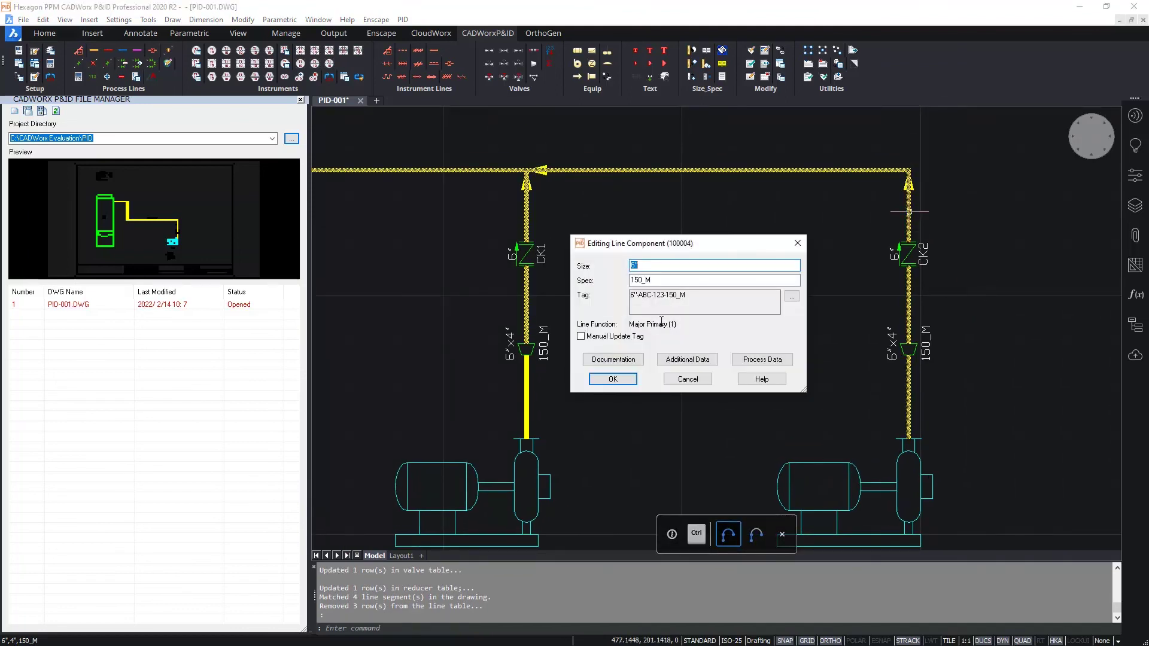
pyautogui.press('Tab')
pyautogui.press('Tab')
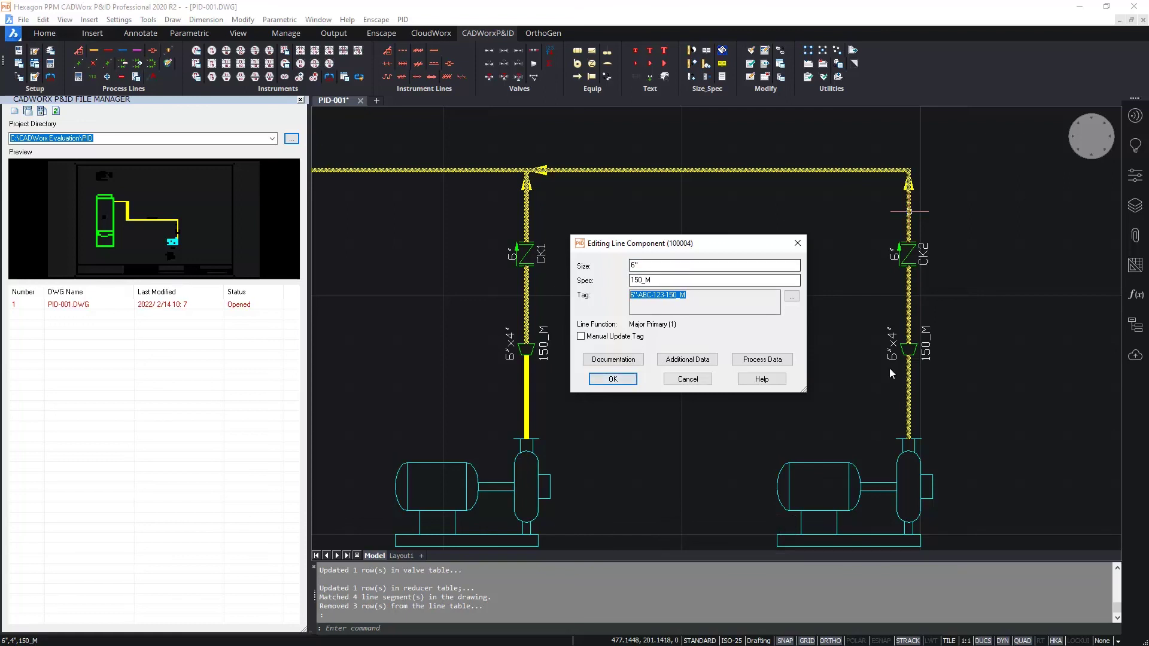
pyautogui.click(612, 379)
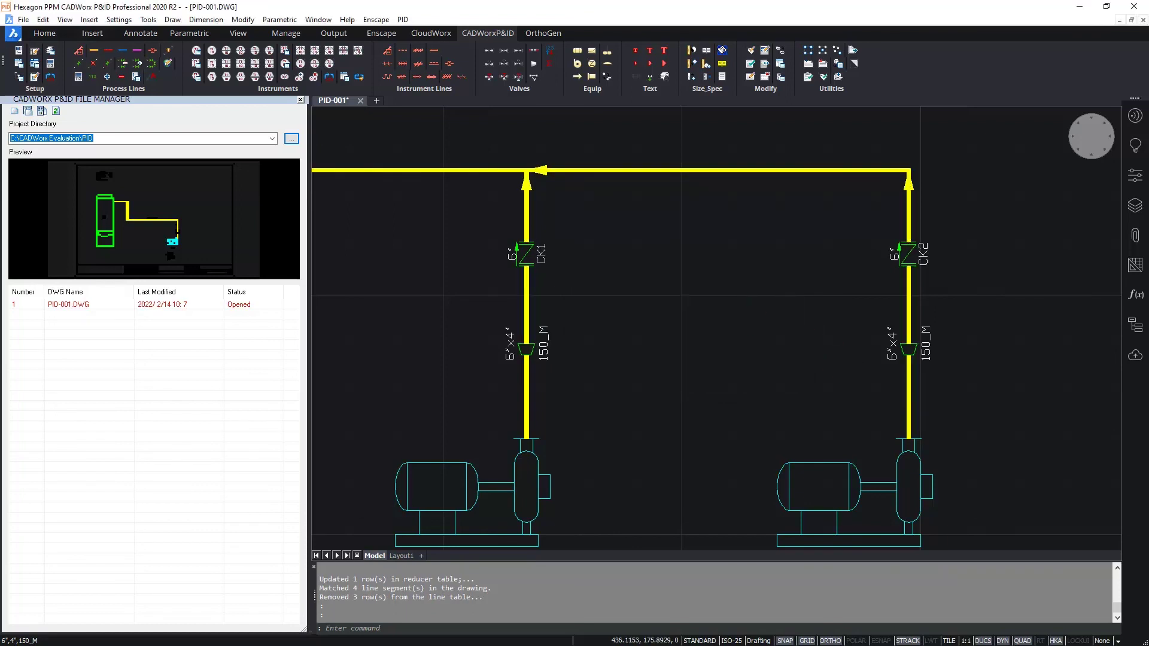
pyautogui.middleClick(746, 312)
pyautogui.middleClick(745, 312)
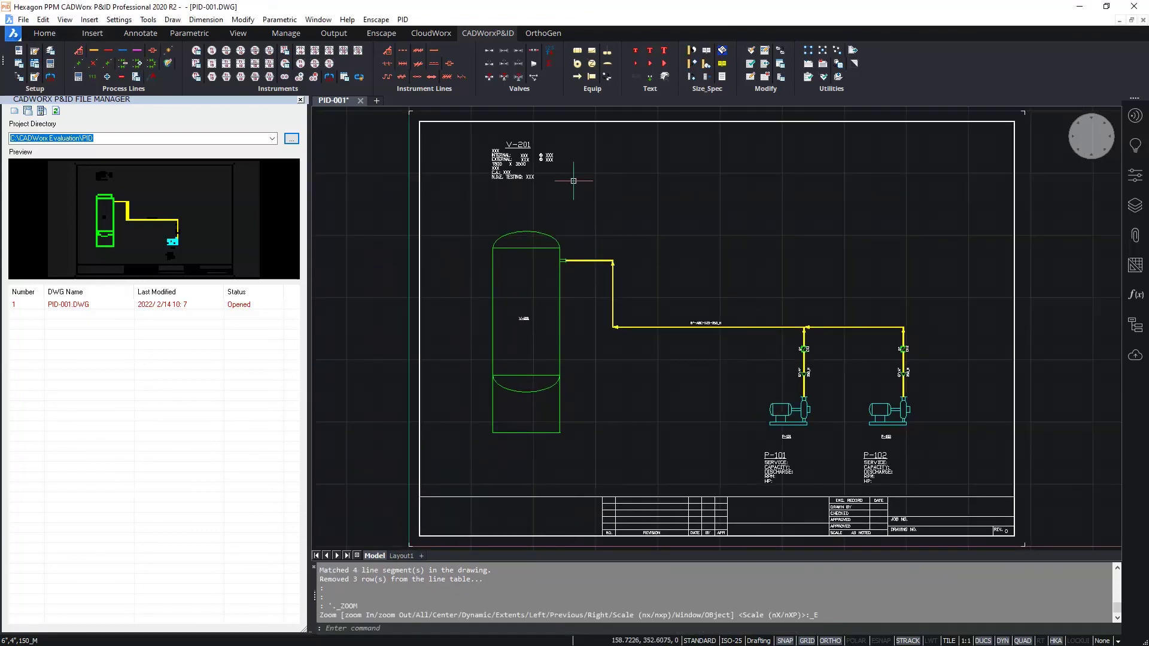
# Step: Place a 6" flanged gate valve tagged GV3 on V-201's outlet line
pyautogui.click(519, 54)
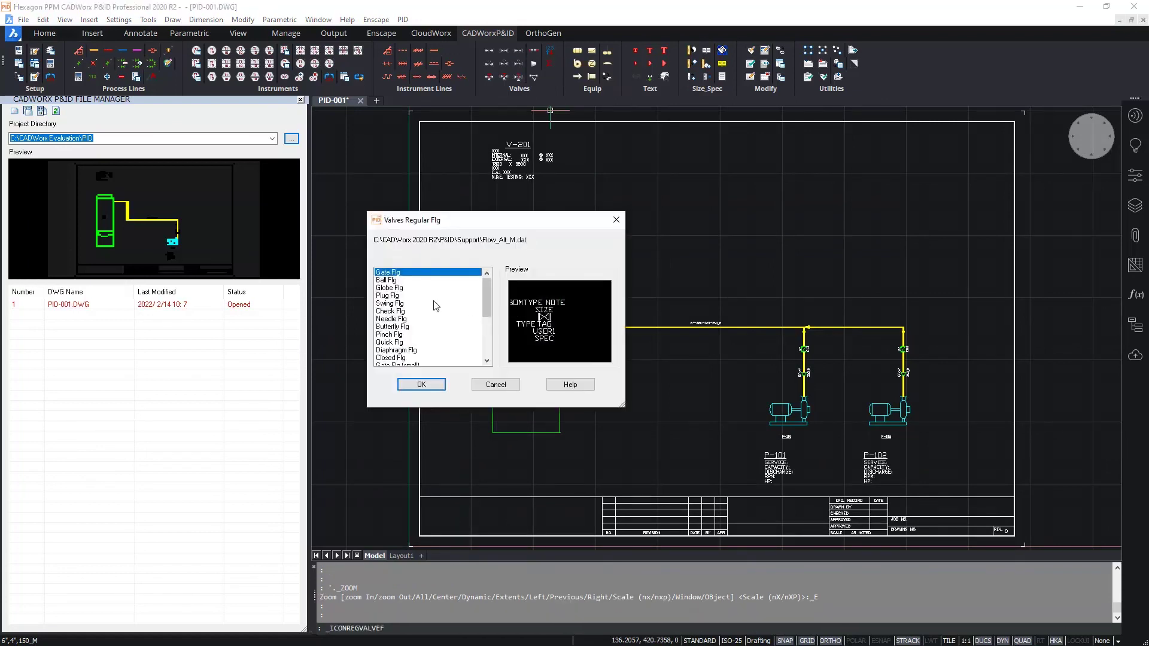
pyautogui.click(413, 379)
pyautogui.scroll(5, 584, 256)
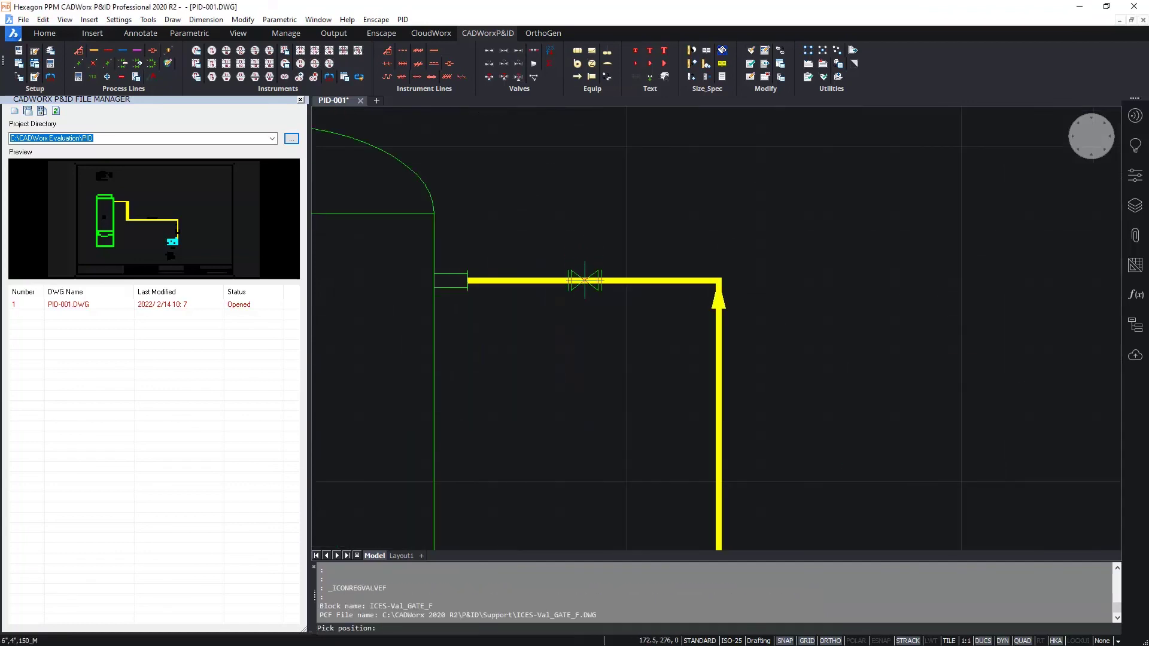
pyautogui.click(584, 279)
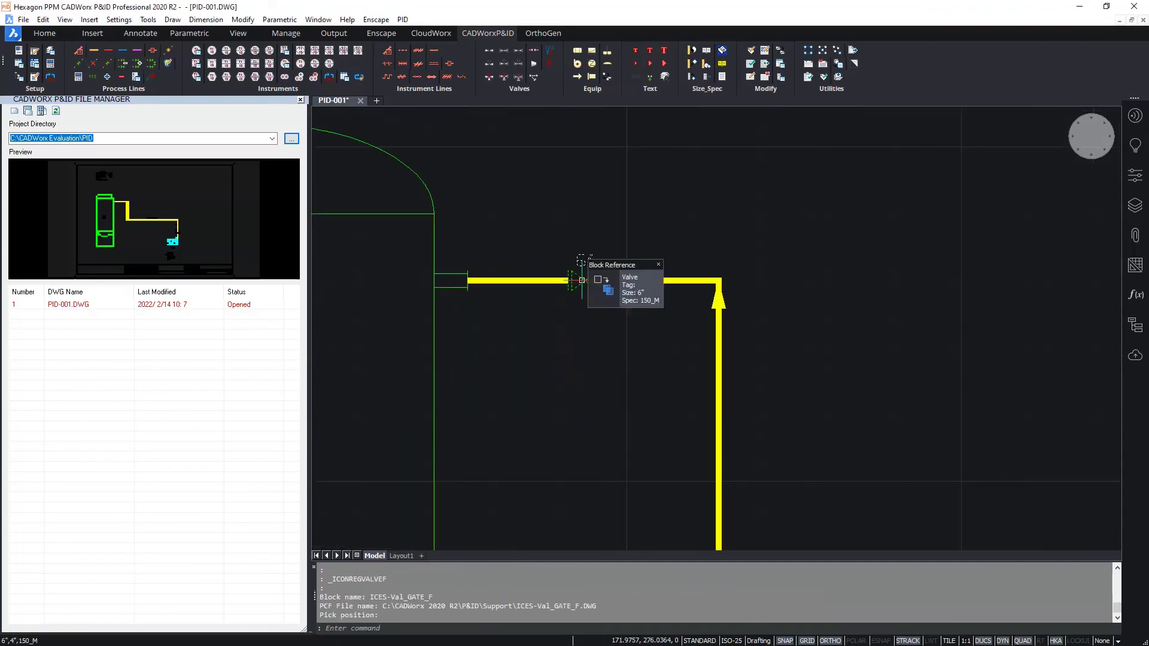
pyautogui.click(662, 294)
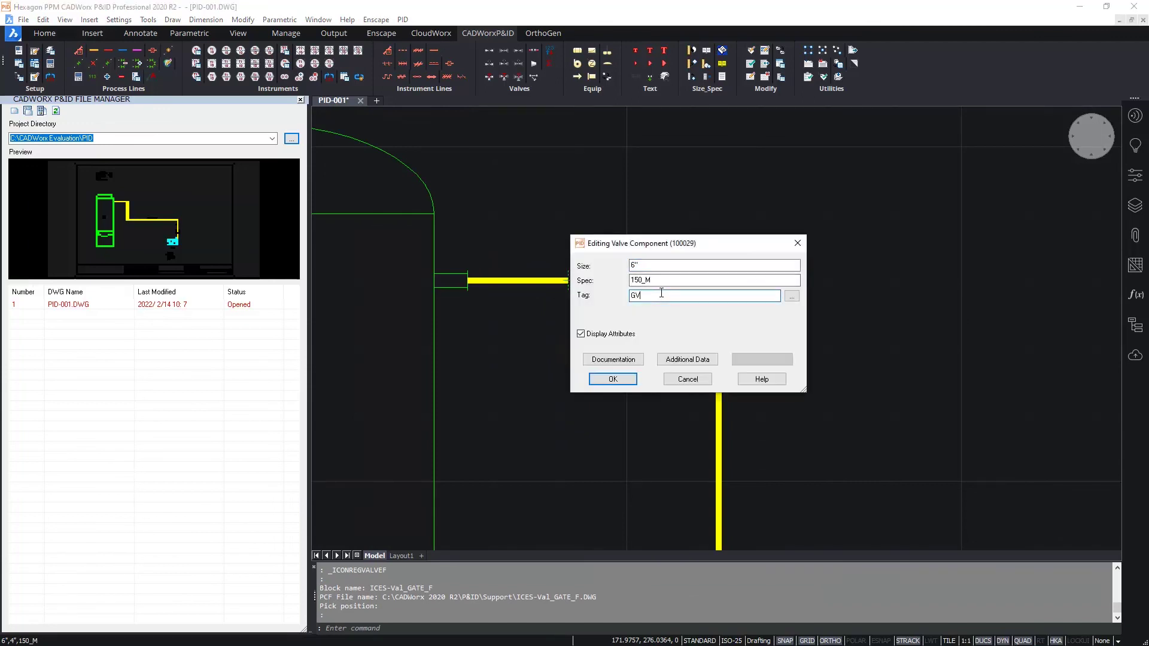
pyautogui.press('Return')
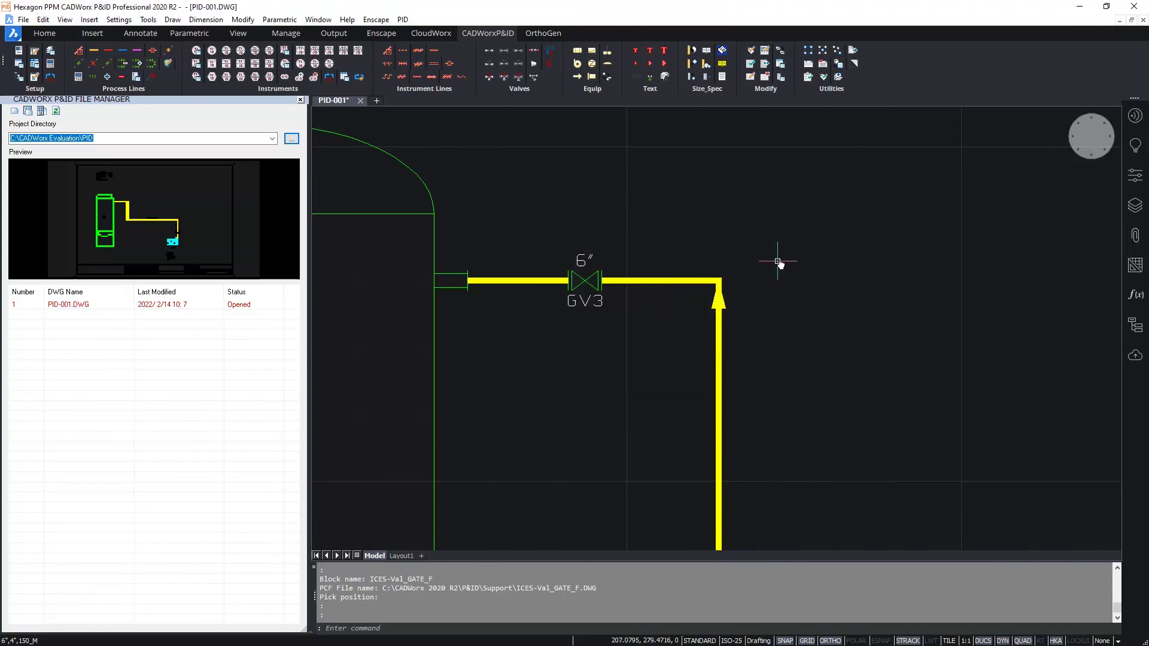
pyautogui.middleClick(777, 261)
pyautogui.middleClick(778, 260)
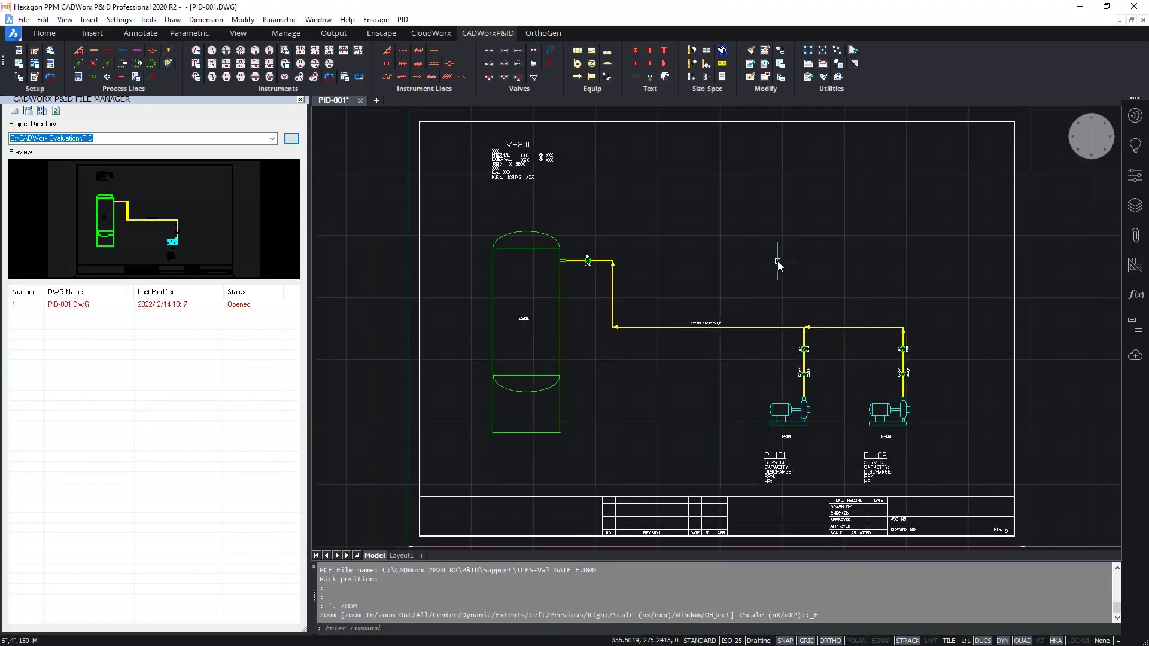